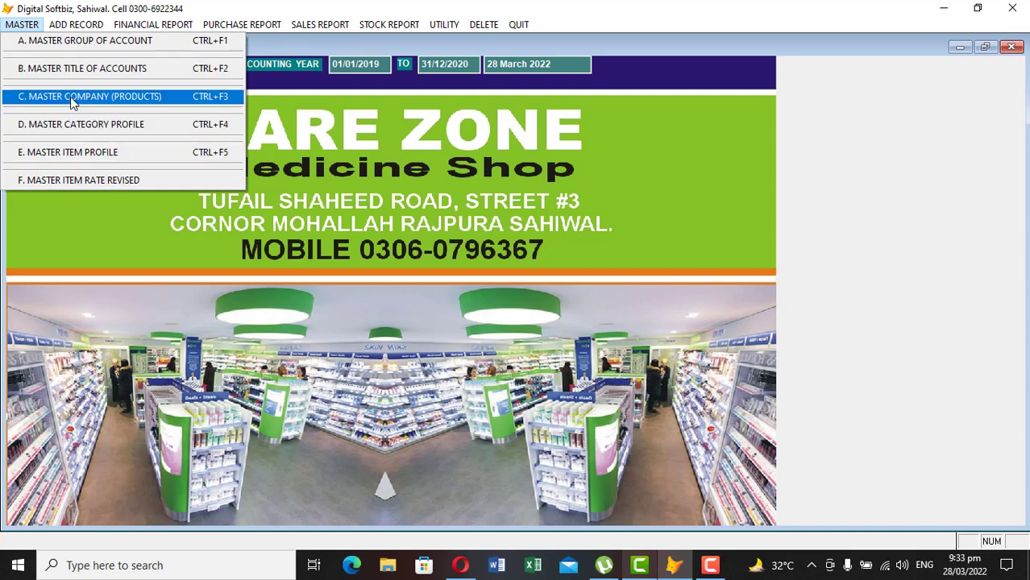
# Examine the full list of master account groups, checking each code and group name from cash book to expenses.
pyautogui.click(66, 43)
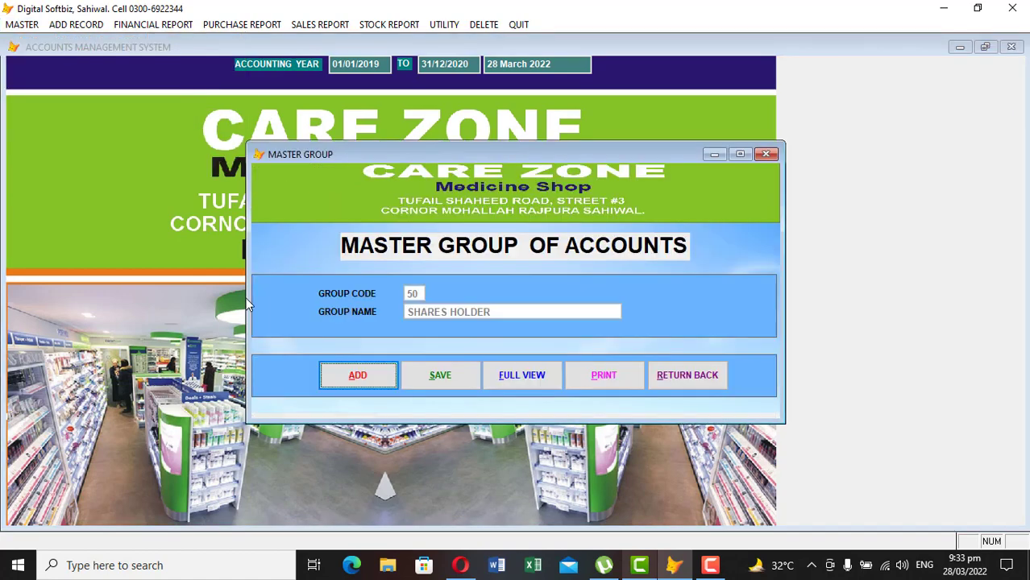
pyautogui.click(516, 375)
pyautogui.click(396, 195)
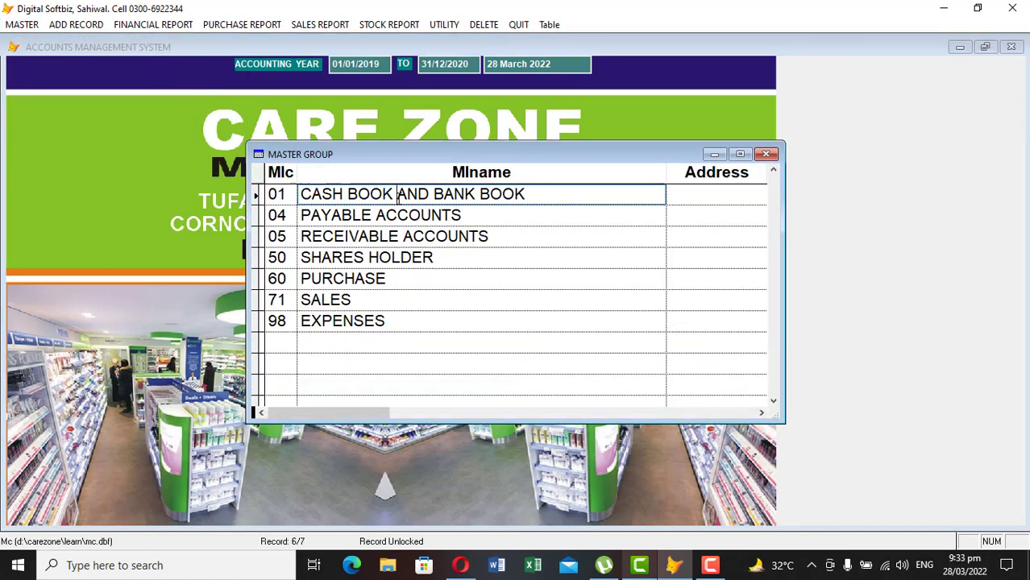
pyautogui.moveTo(395, 195); pyautogui.dragTo(304, 195)
pyautogui.click(530, 193)
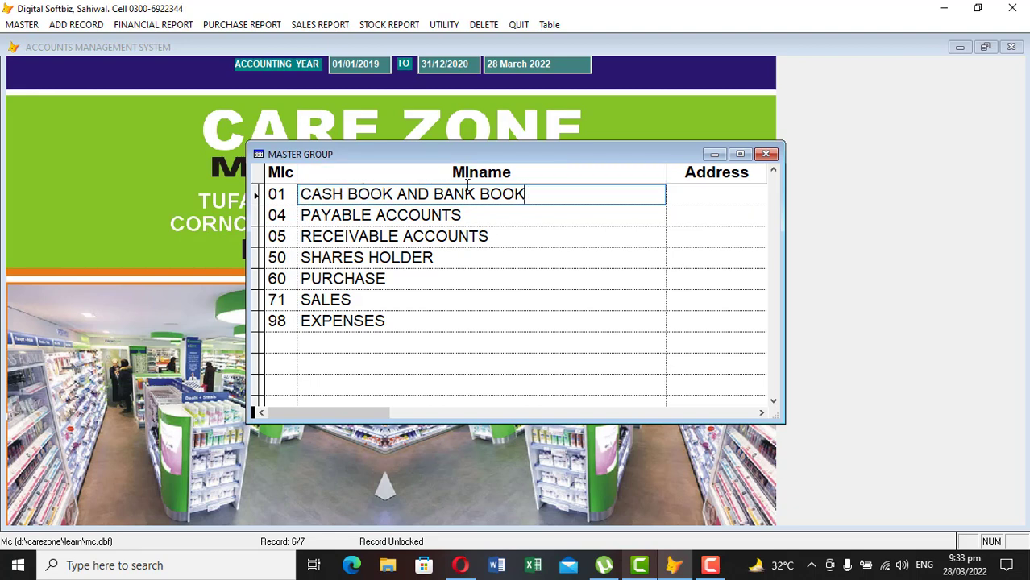
pyautogui.click(465, 181)
pyautogui.click(454, 192)
pyautogui.click(324, 216)
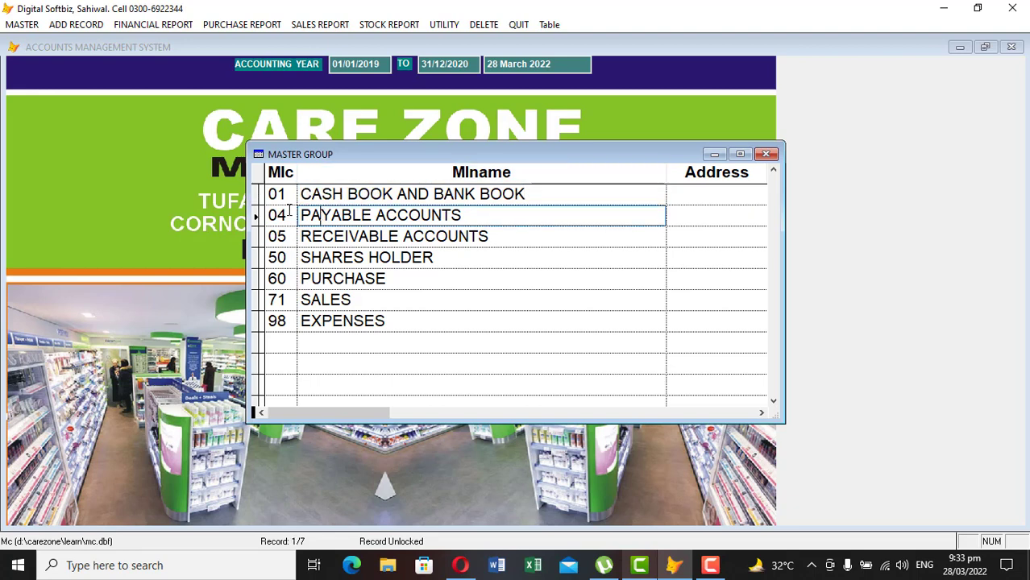
pyautogui.click(283, 212)
pyautogui.click(361, 212)
pyautogui.click(283, 239)
pyautogui.click(337, 237)
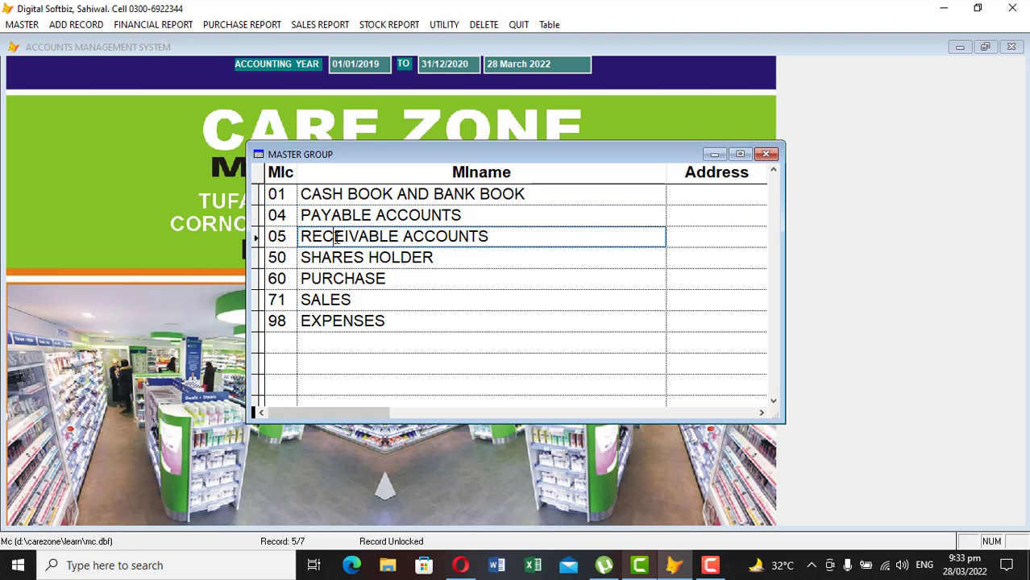
pyautogui.click(290, 237)
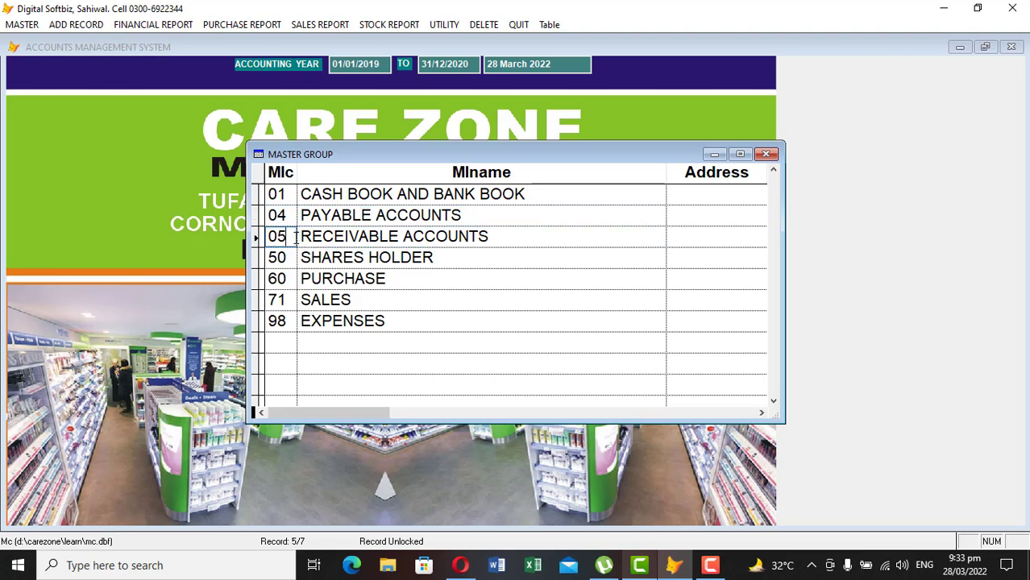
pyautogui.click(350, 234)
pyautogui.click(293, 236)
pyautogui.click(434, 257)
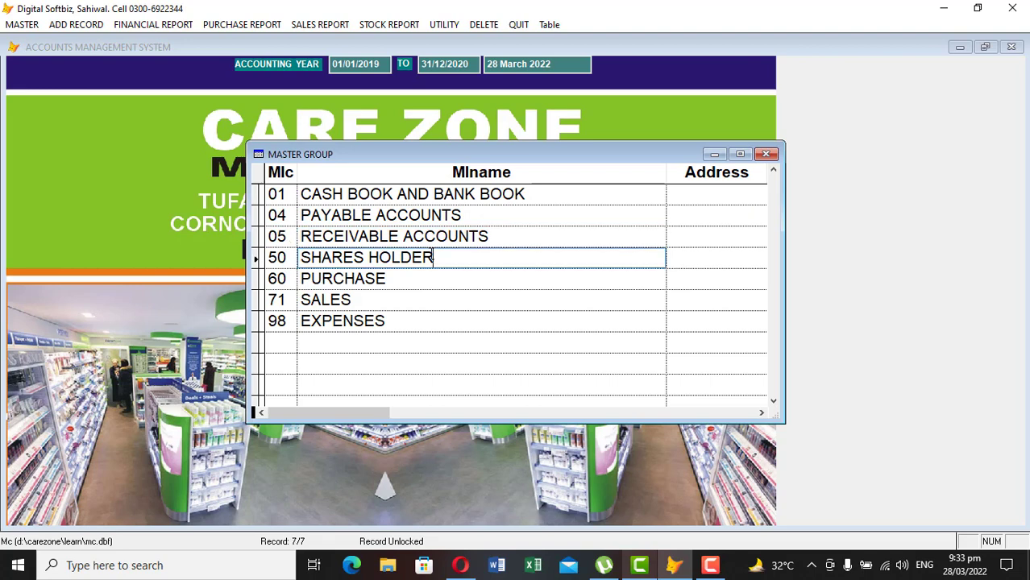
pyautogui.click(278, 276)
pyautogui.click(342, 299)
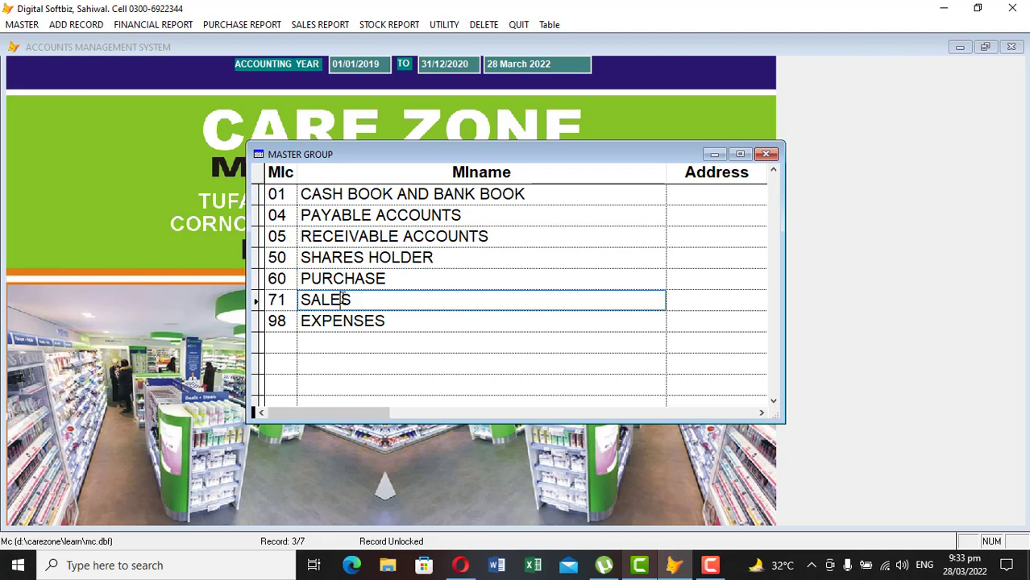
pyautogui.click(390, 319)
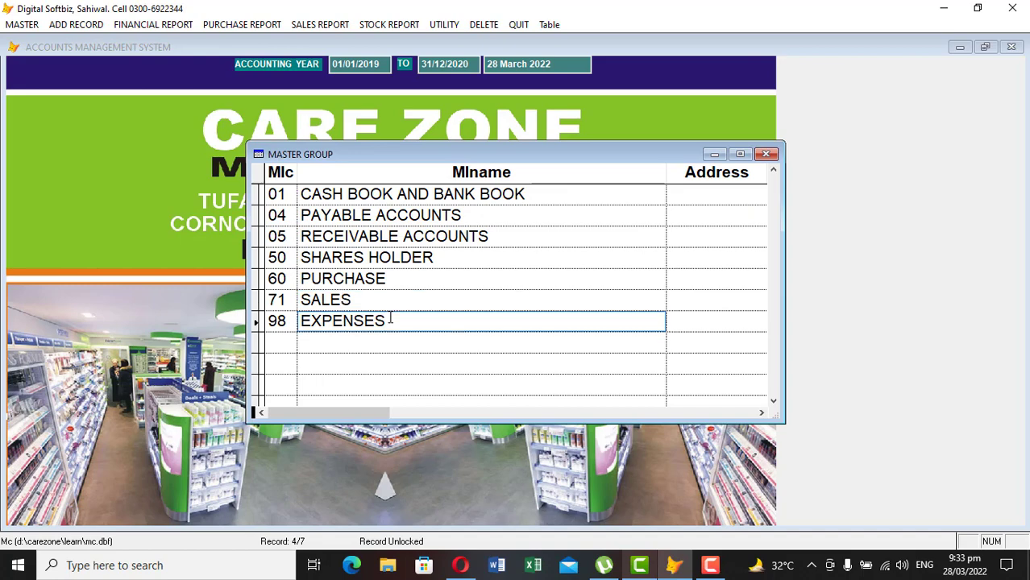
pyautogui.click(765, 153)
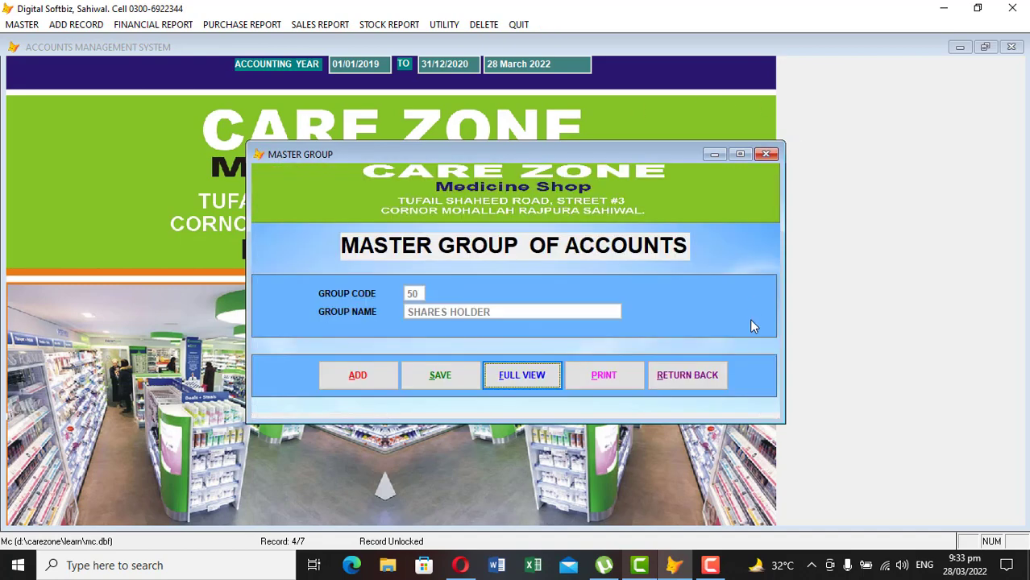
pyautogui.click(689, 375)
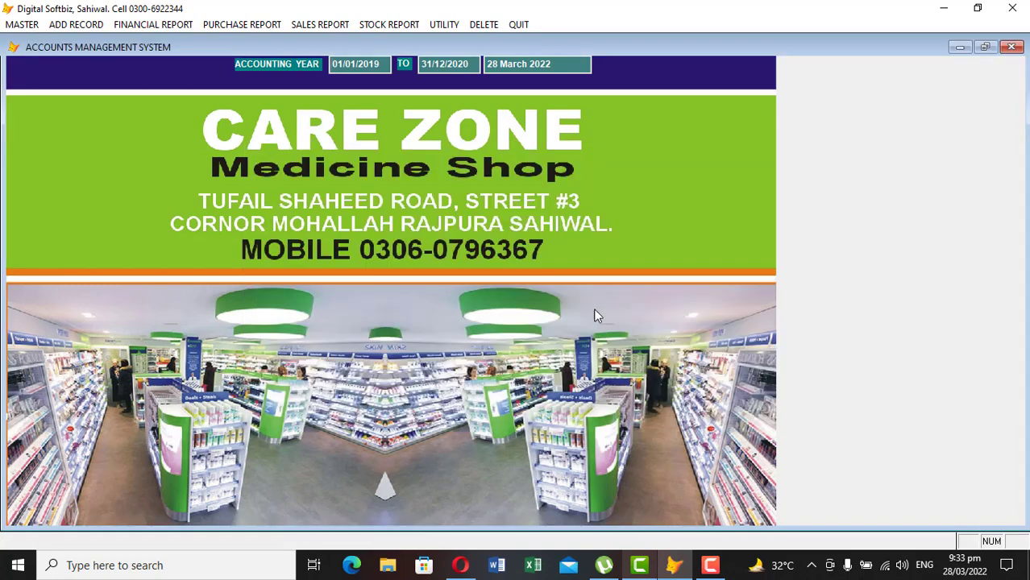
# Start a new record in Master Title of Accounts and try code 04-001 under the payable accounts group.
pyautogui.click(24, 29)
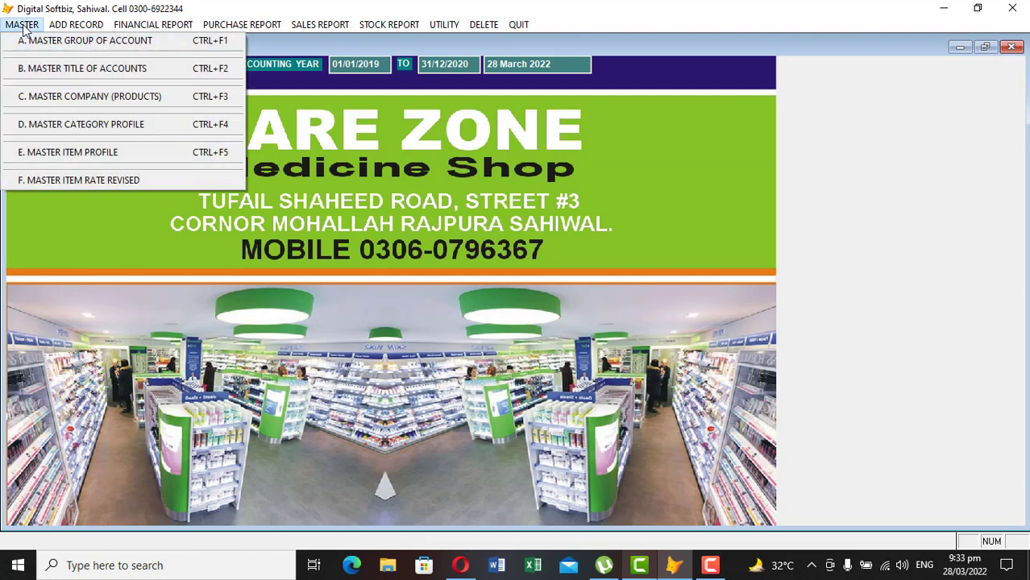
pyautogui.click(103, 71)
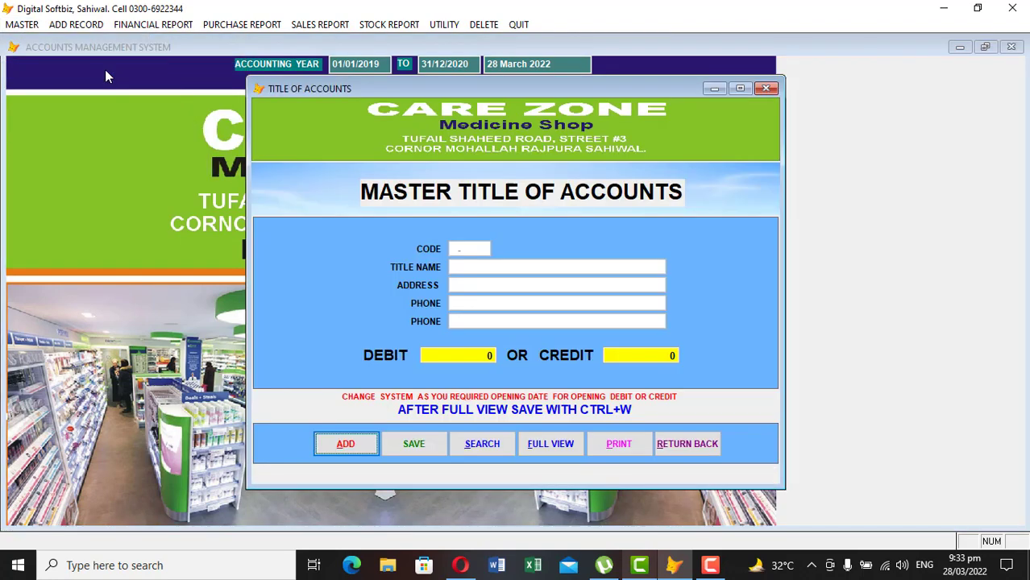
pyautogui.click(362, 445)
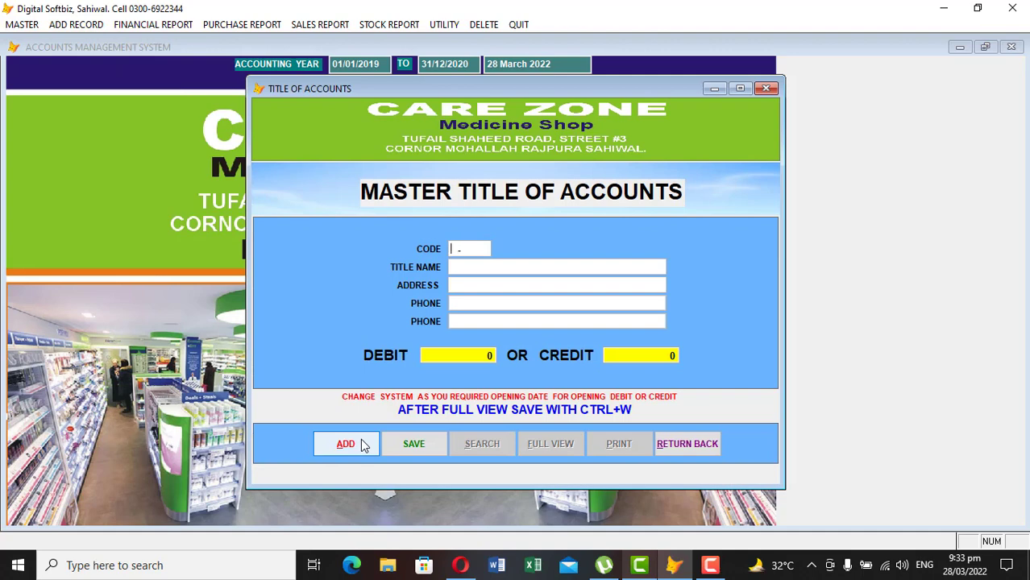
pyautogui.write('40')
pyautogui.press('BackSpace')
pyautogui.press('BackSpace')
pyautogui.write('04')
pyautogui.press('BackSpace')
pyautogui.press('BackSpace')
pyautogui.write('05')
pyautogui.press('BackSpace')
pyautogui.write('4001')
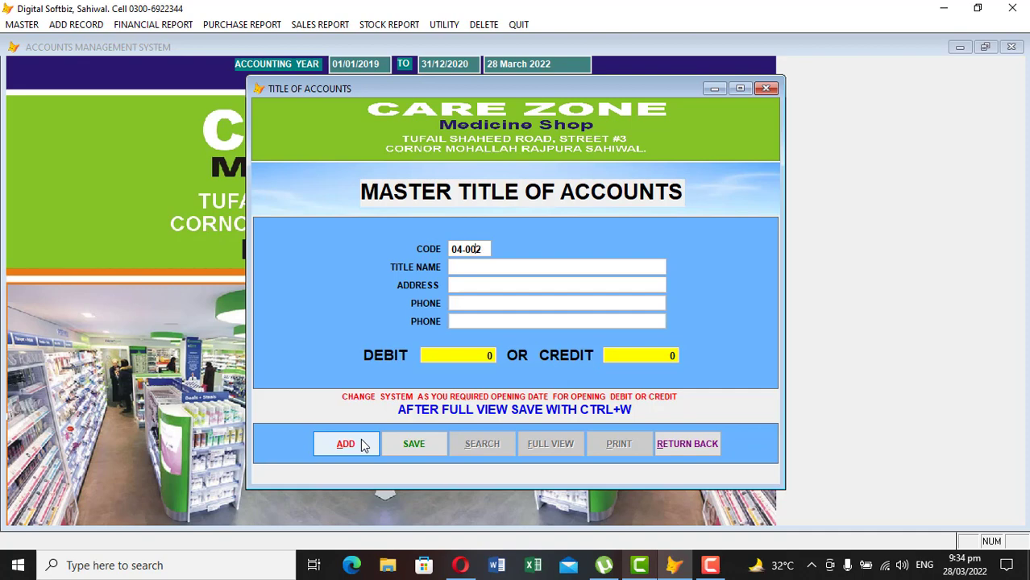
pyautogui.press('BackSpace')
pyautogui.write('01')
pyautogui.press('Return')
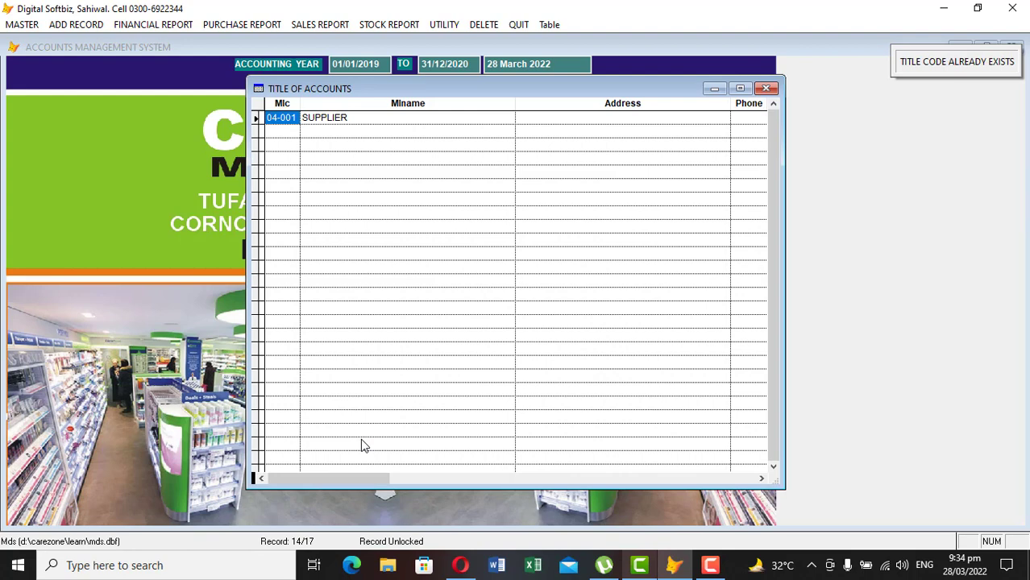
pyautogui.press('Escape')
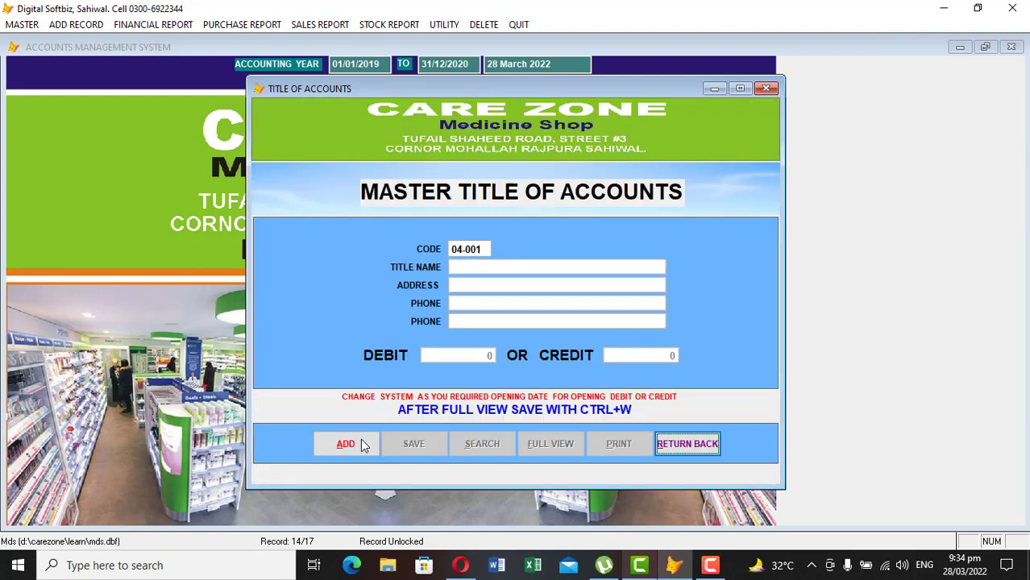
# Restart the new title of account entry and set its code to 04-002.
pyautogui.click(363, 445)
pyautogui.press('Right')
pyautogui.press('Right')
pyautogui.press('Right')
pyautogui.press('Right')
pyautogui.press('Right')
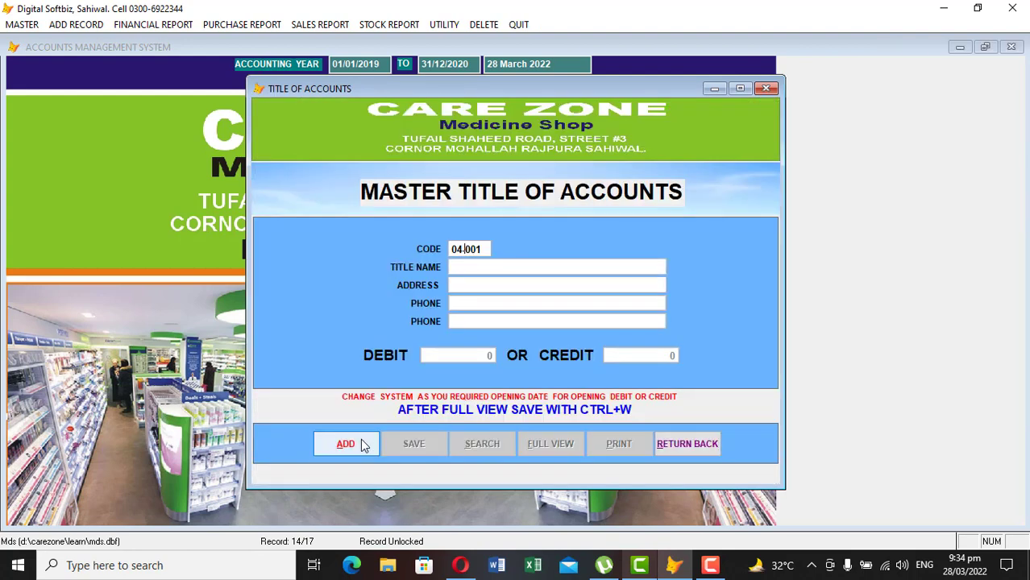
pyautogui.write('2')
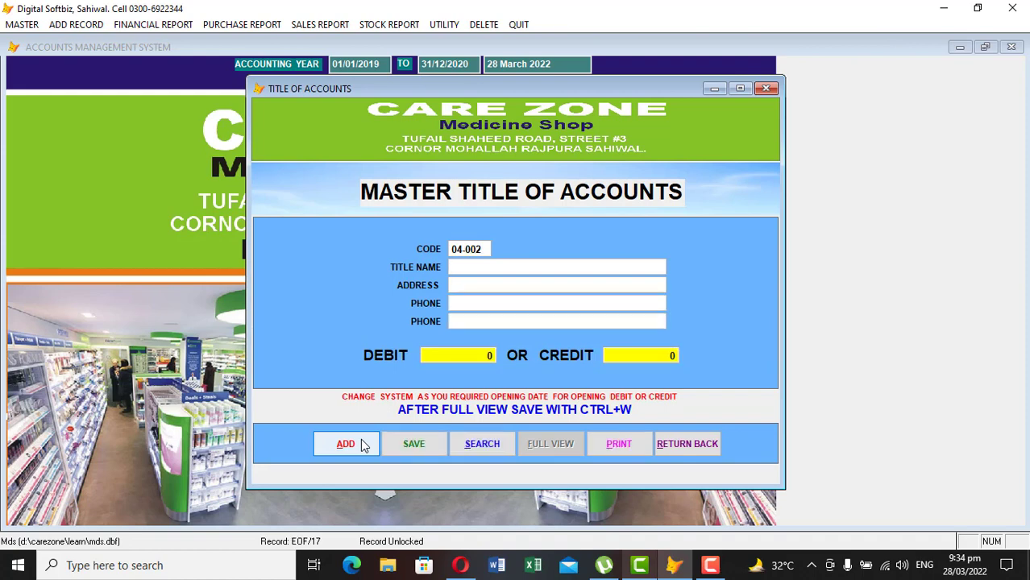
# Enter AK PHARMA as the title name of account 04-002.
pyautogui.write('A')
pyautogui.press('BackSpace')
pyautogui.press('BackSpace')
pyautogui.press('BackSpace')
pyautogui.write('K PHARAMA')
pyautogui.press('BackSpace')
pyautogui.press('BackSpace')
pyautogui.press('BackSpace')
pyautogui.write('MA')
# Give the AK PHARMA account an opening credit of 20,000 with address and phones blank, and save it.
pyautogui.press('Return')
pyautogui.press('Return')
pyautogui.write('200.00 0')
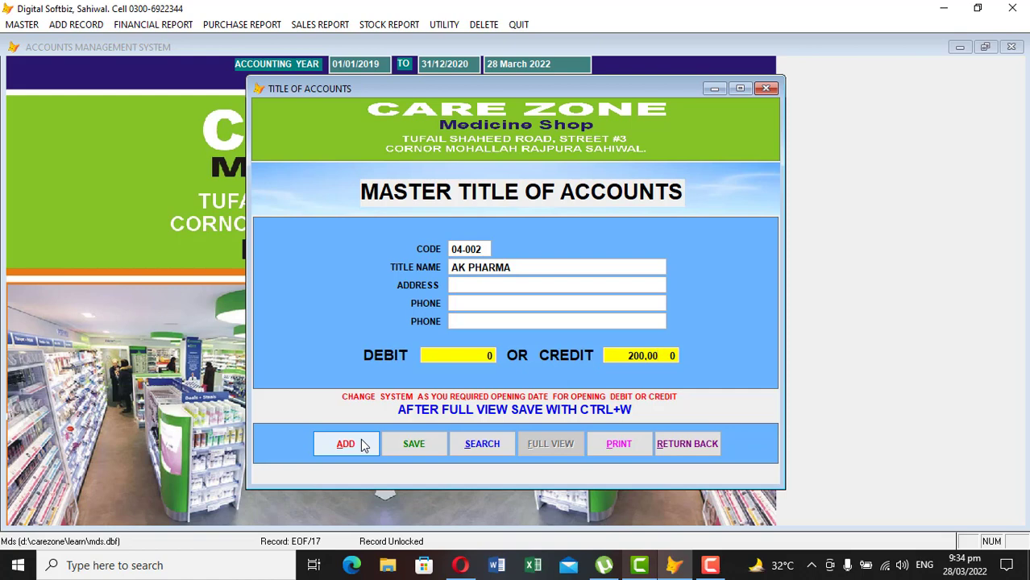
pyautogui.press('Return')
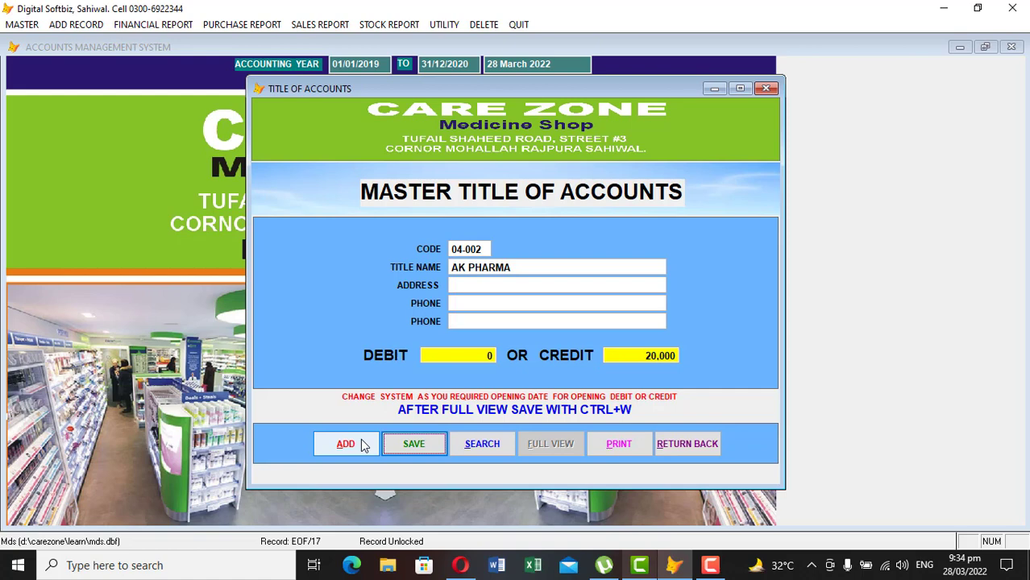
pyautogui.press('Return')
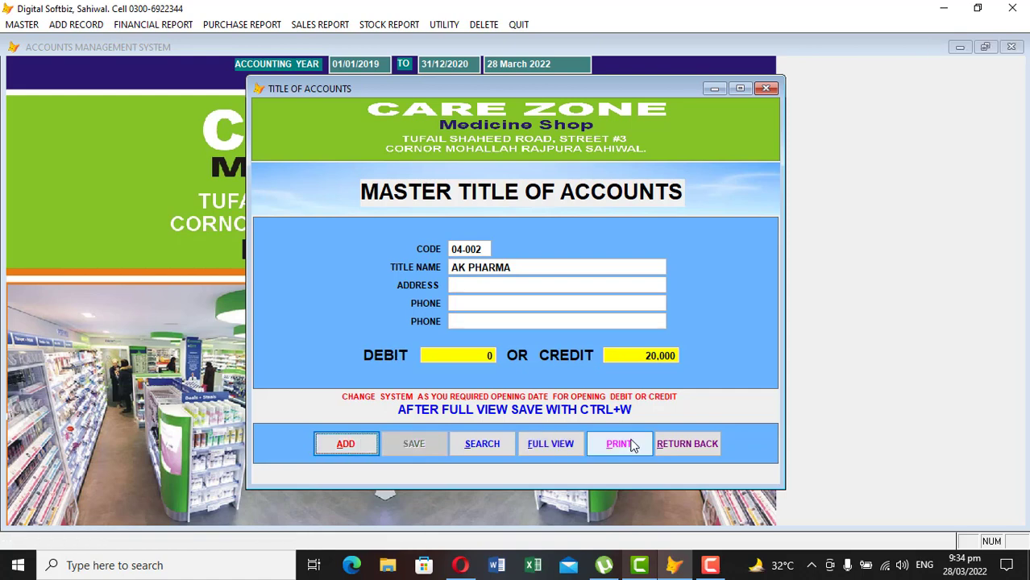
pyautogui.click(685, 444)
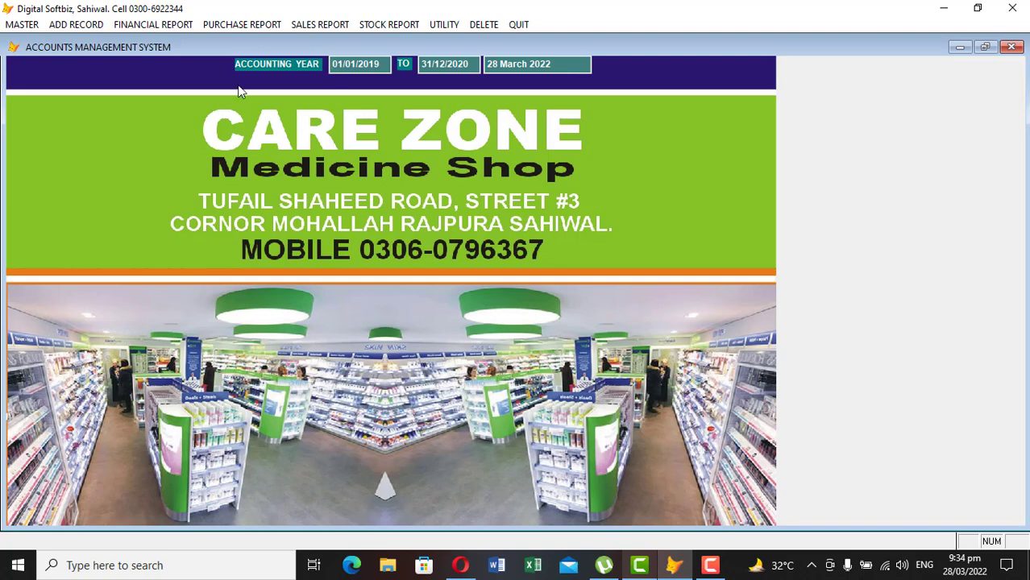
# Preview the AK PHARMA ledger on screen for 01/01/2019 to 28/03/2022.
pyautogui.click(153, 25)
pyautogui.click(166, 42)
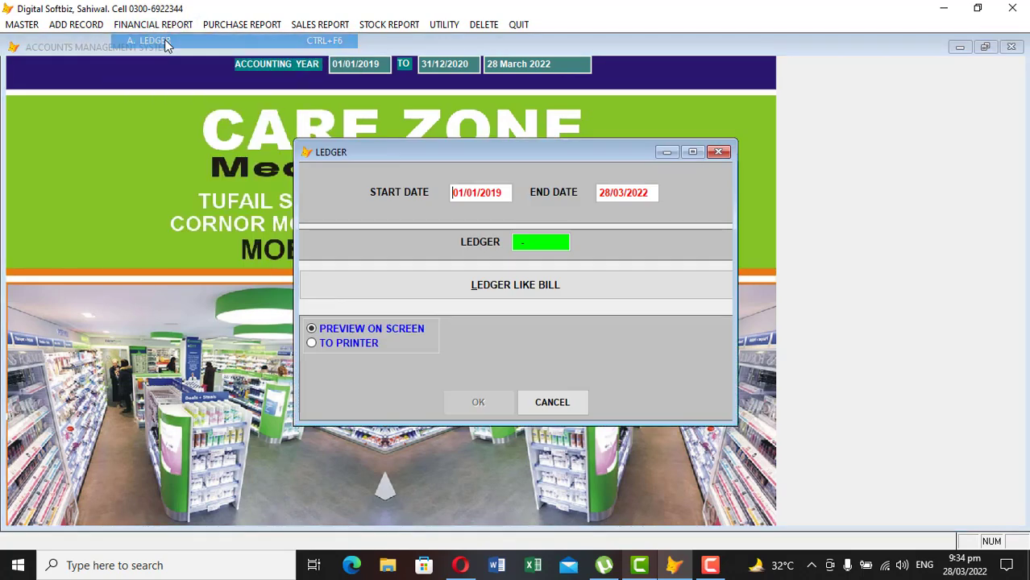
pyautogui.press('Return')
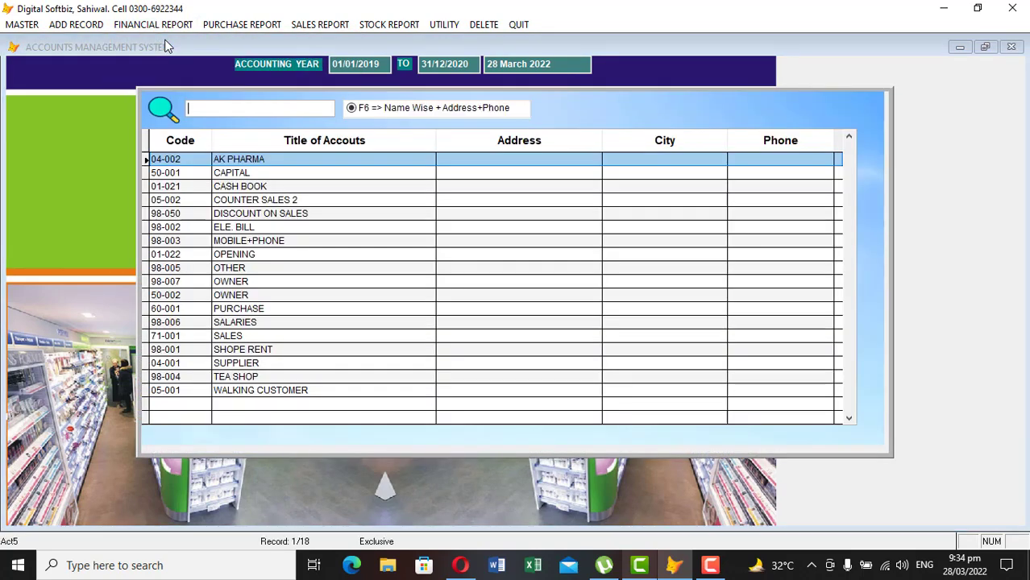
pyautogui.write('AK')
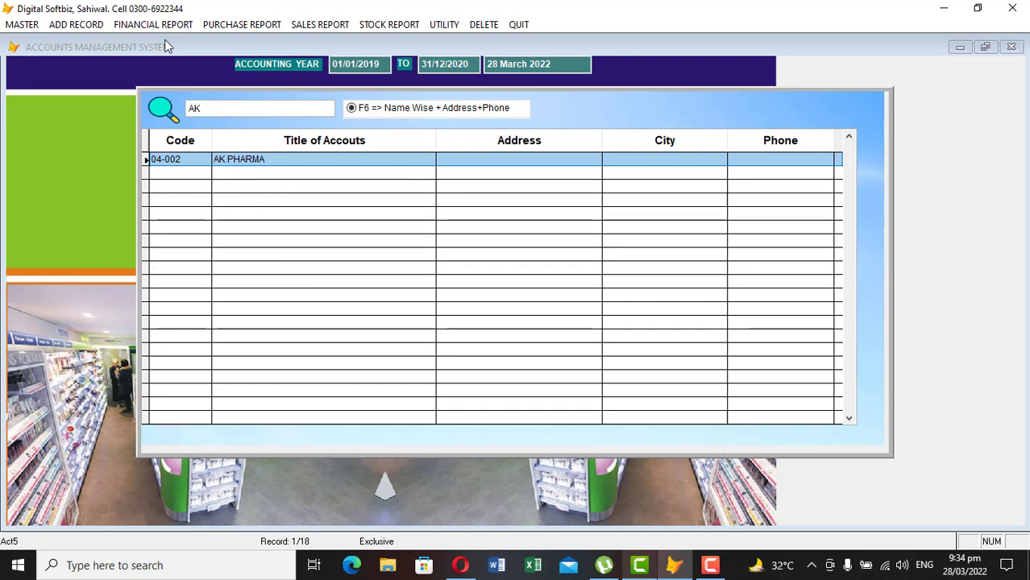
pyautogui.press('Return')
pyautogui.press('Return')
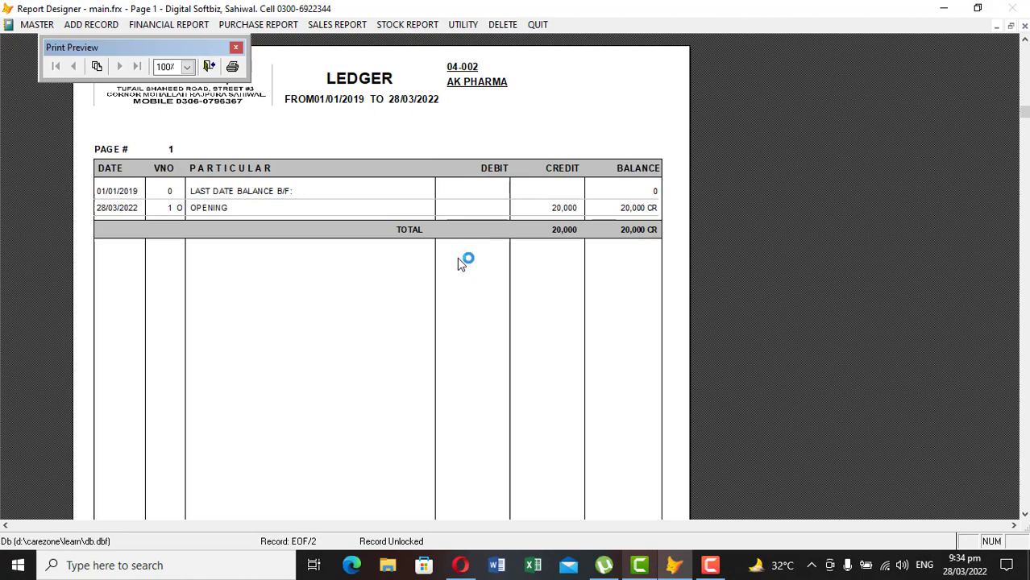
pyautogui.press('Escape')
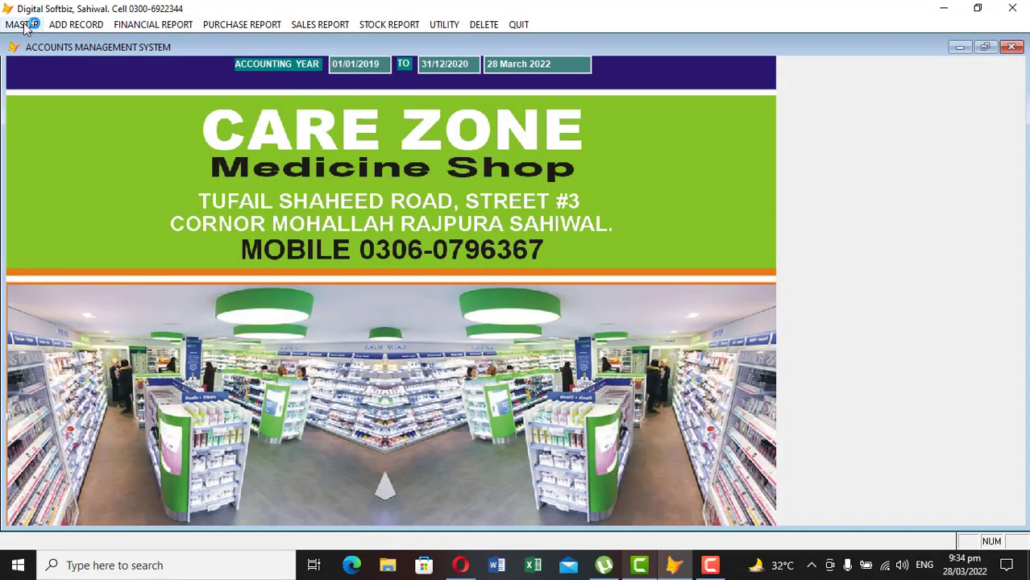
# Add a company named AK PHARMA to the Master Company Profile and save it.
pyautogui.click(21, 25)
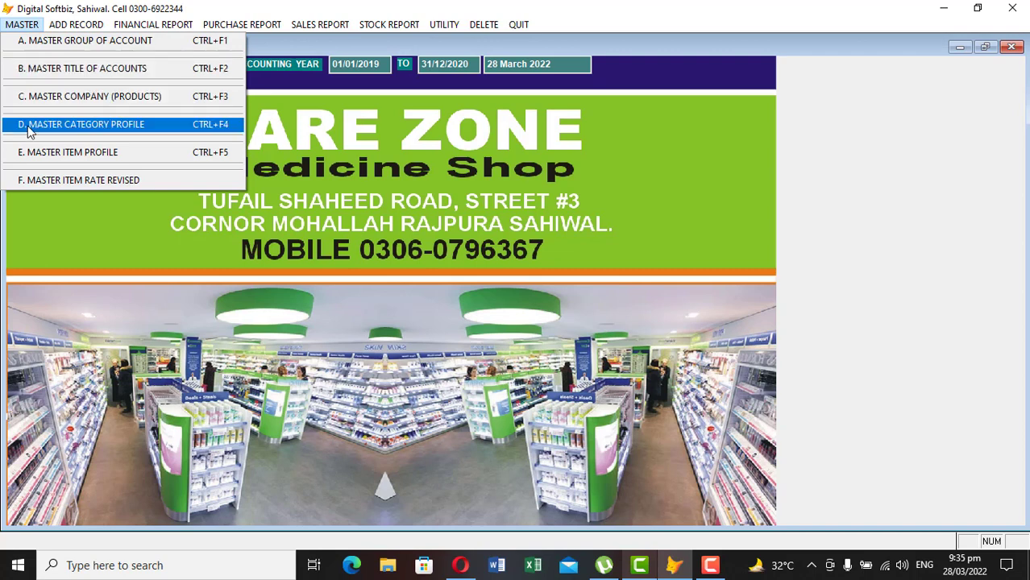
pyautogui.click(84, 98)
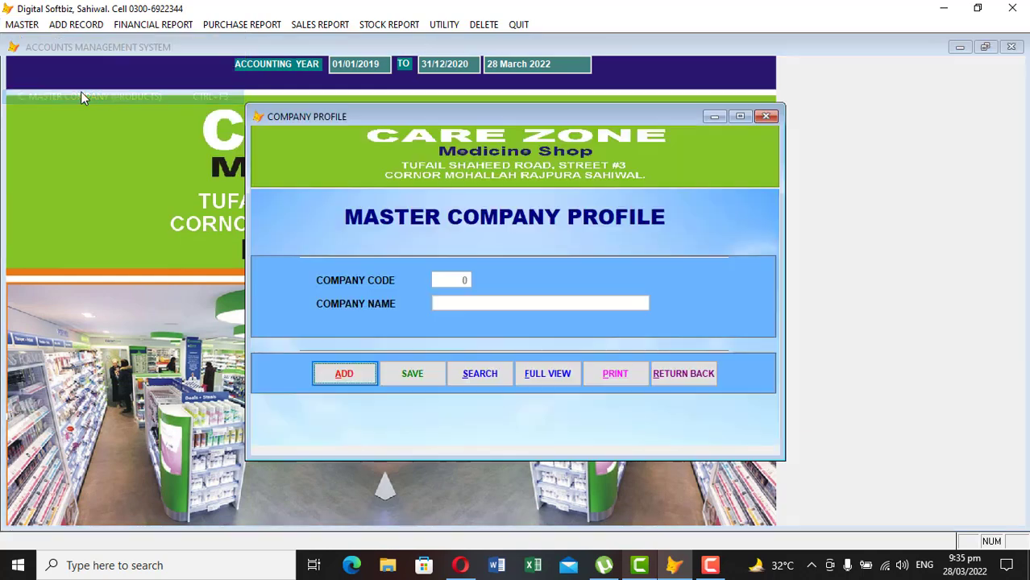
pyautogui.click(367, 377)
pyautogui.write('AK ')
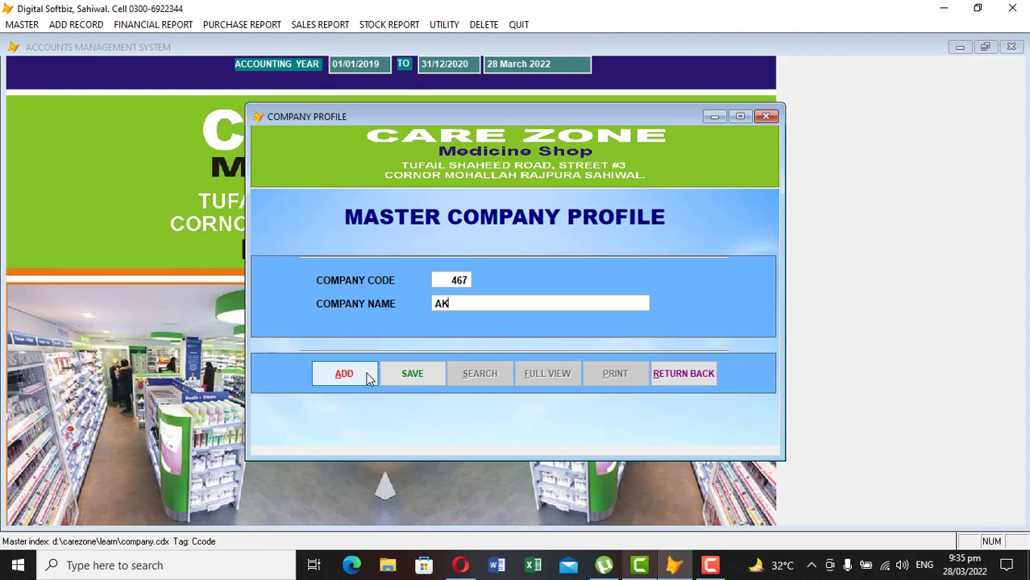
pyautogui.write('PHARMA')
pyautogui.press('Return')
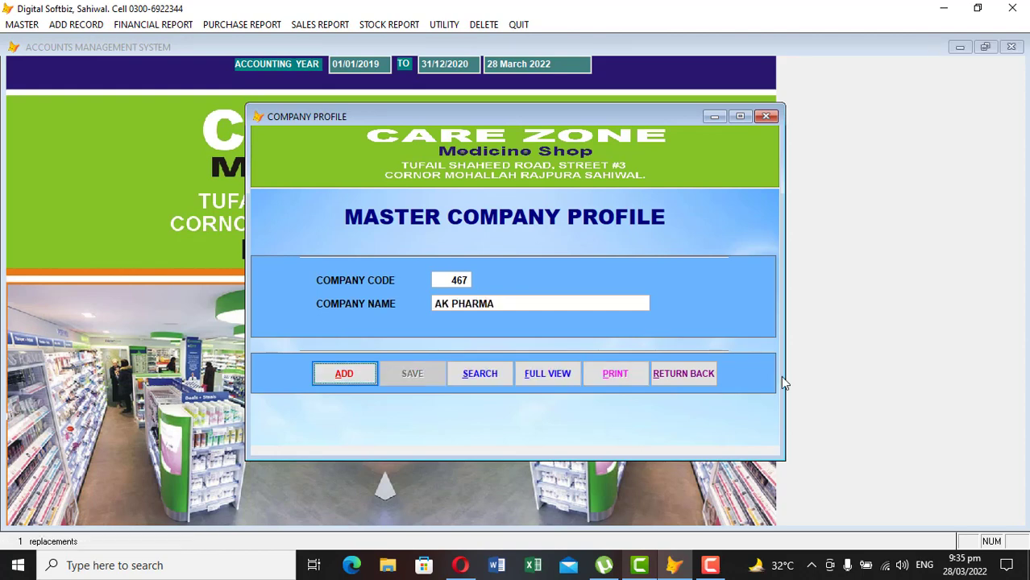
pyautogui.click(683, 374)
# Show the full list of brands and codes in the master category profile.
pyautogui.click(23, 24)
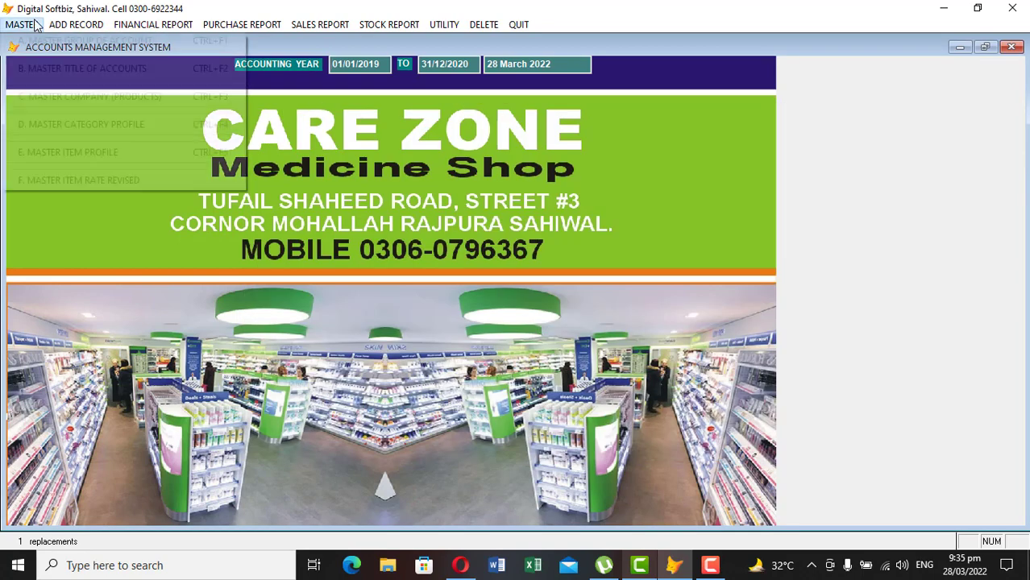
pyautogui.click(98, 126)
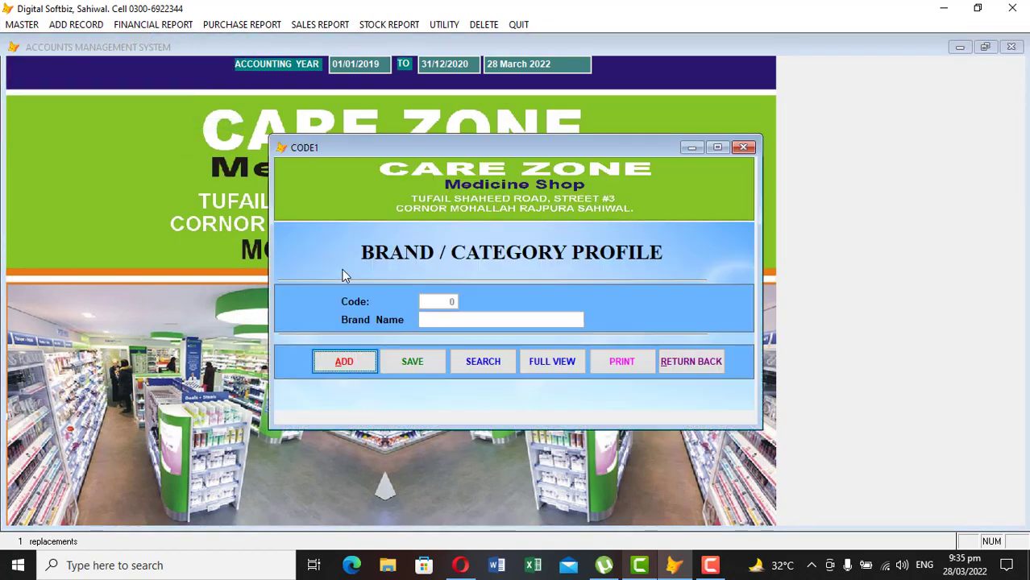
pyautogui.click(545, 363)
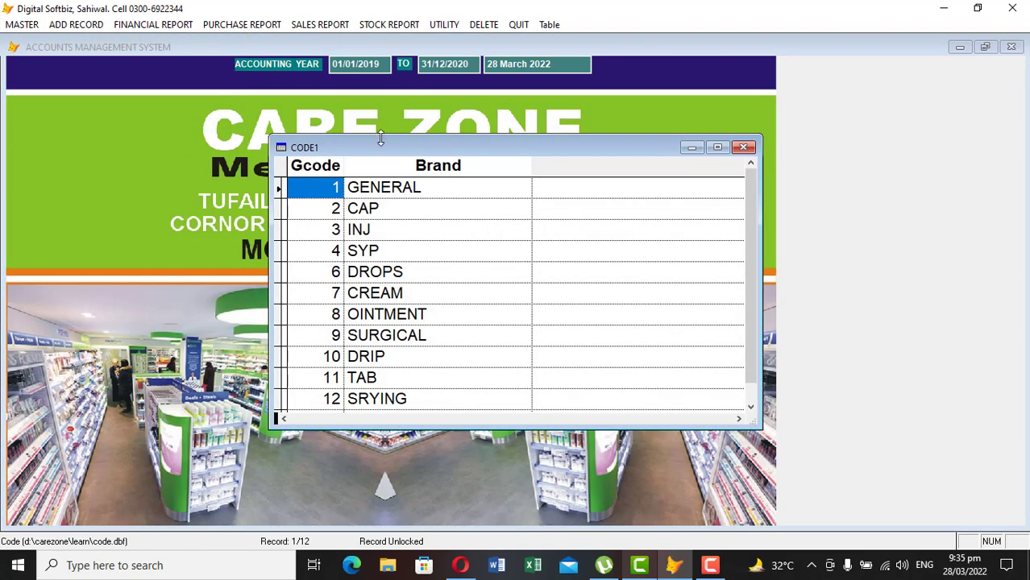
# Go through the GENERAL, CAP, INJ, SYP and TAB entries in the brand list, and close the list and category profile.
pyautogui.click(441, 193)
pyautogui.click(435, 209)
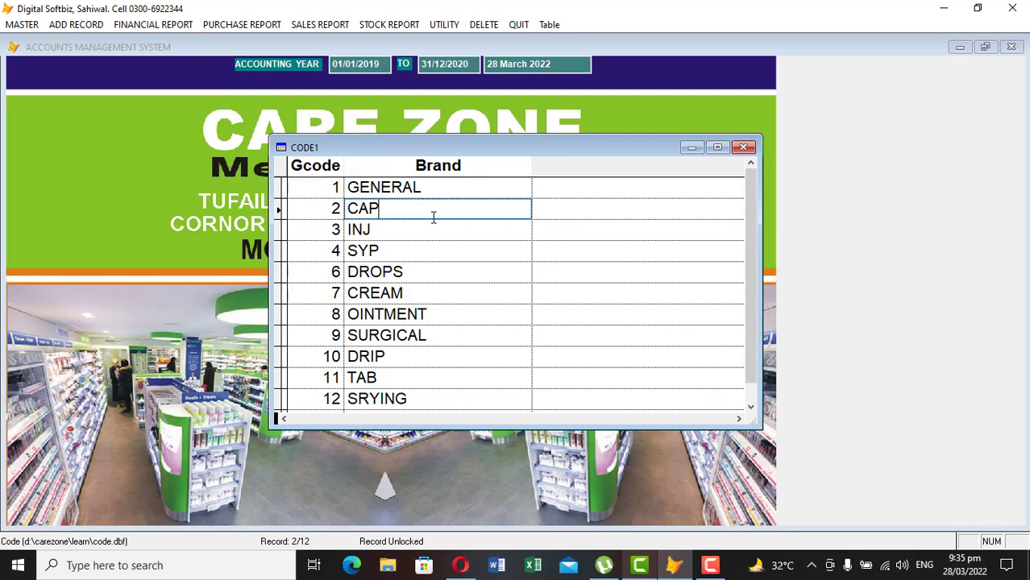
pyautogui.click(429, 229)
pyautogui.click(426, 252)
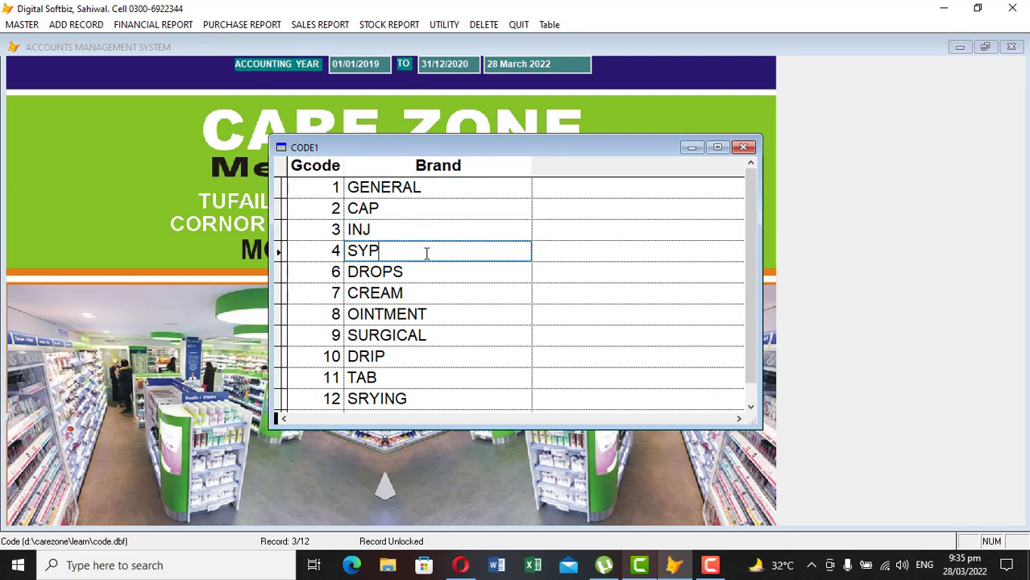
pyautogui.click(448, 378)
pyautogui.click(742, 148)
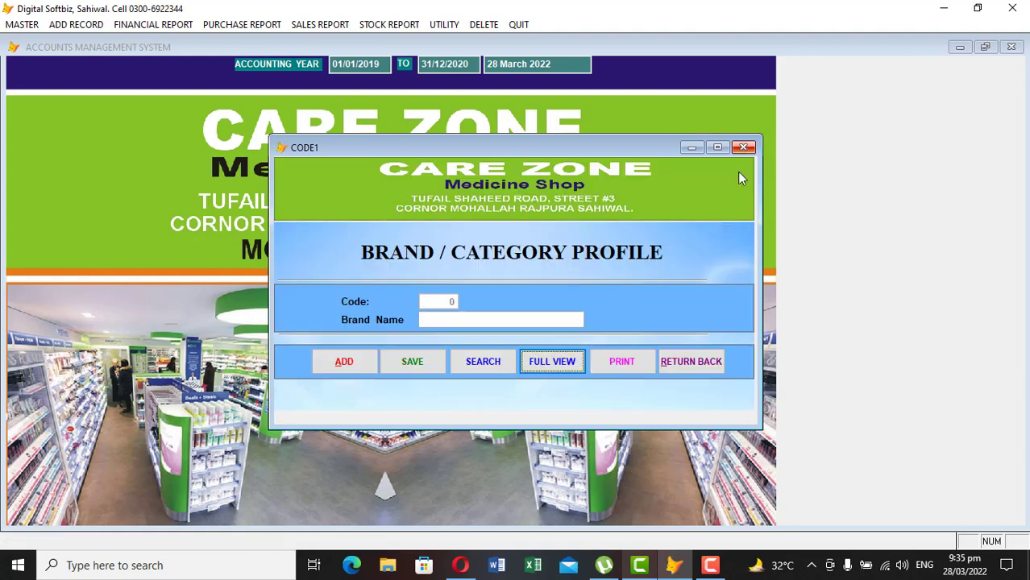
pyautogui.click(698, 360)
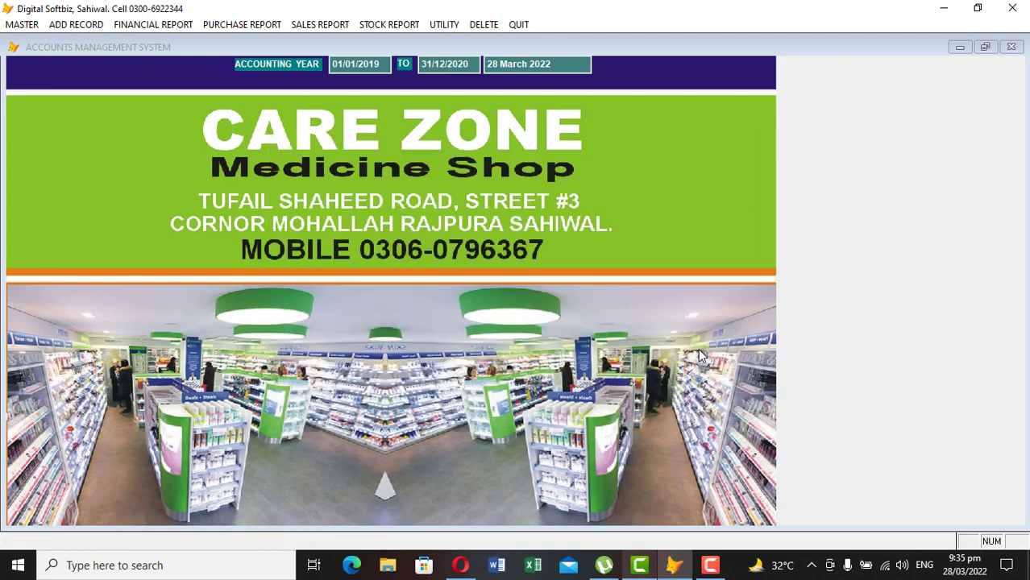
# Start a new record in the Master Item Profile and bring up the item search list using code 0.
pyautogui.click(23, 25)
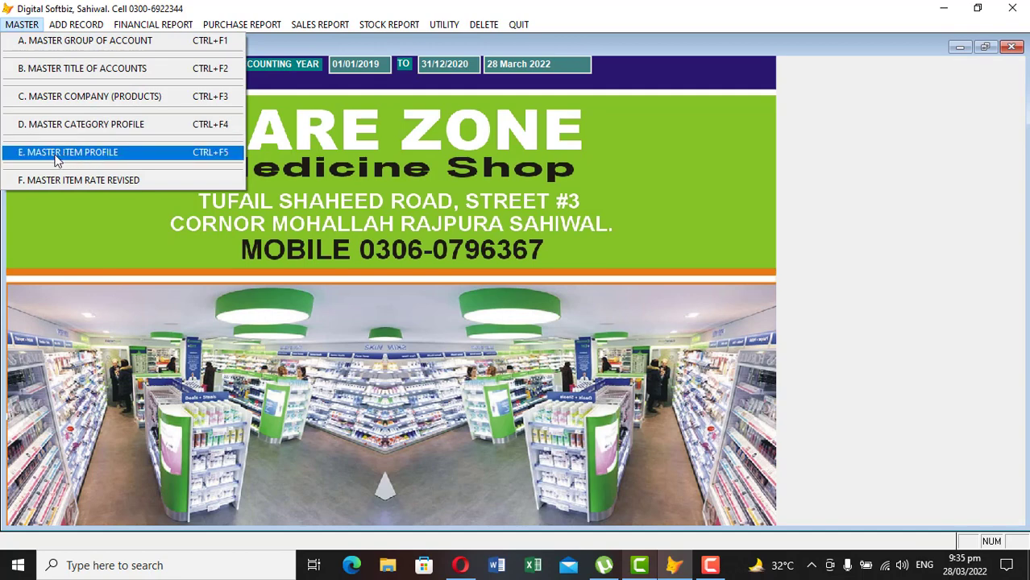
pyautogui.click(91, 154)
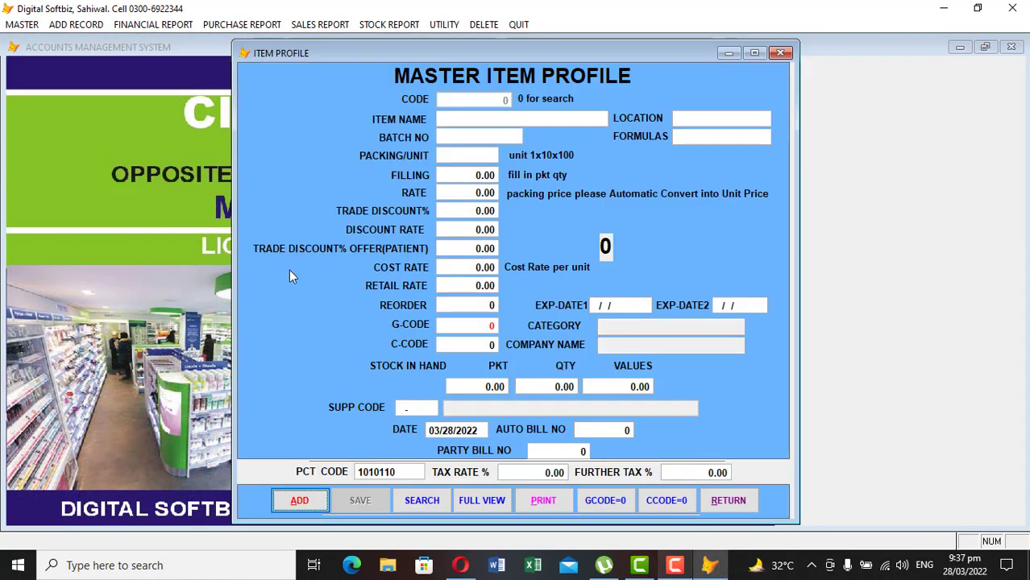
pyautogui.click(310, 506)
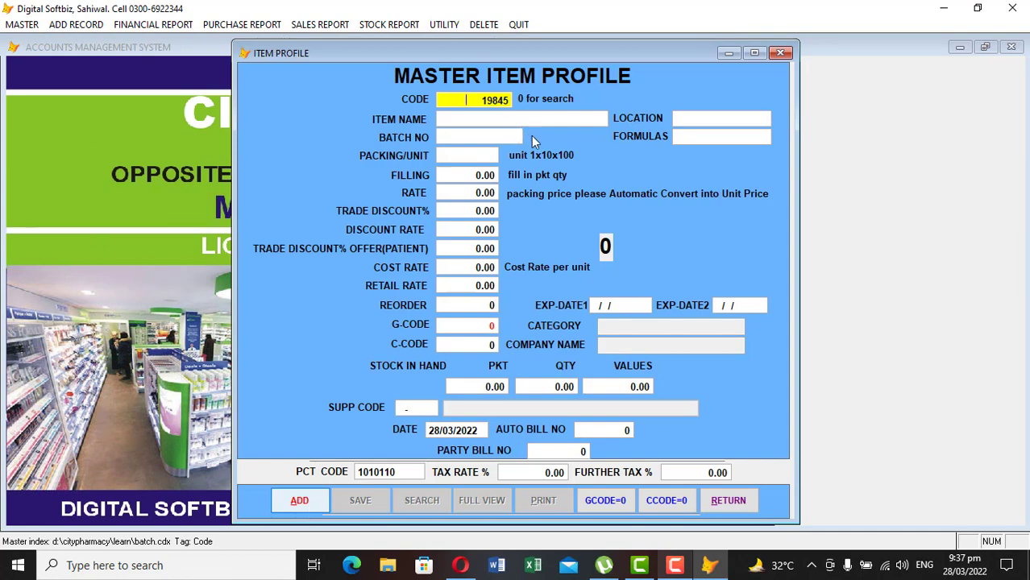
pyautogui.write('0')
pyautogui.press('Return')
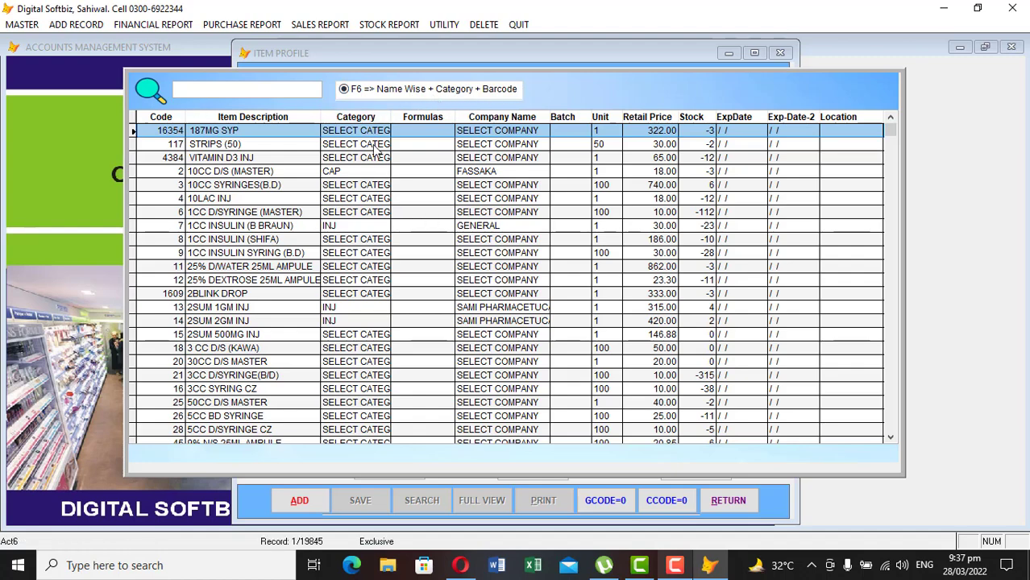
# Search the item list for PANA and browse the matching items.
pyautogui.write('PANA')
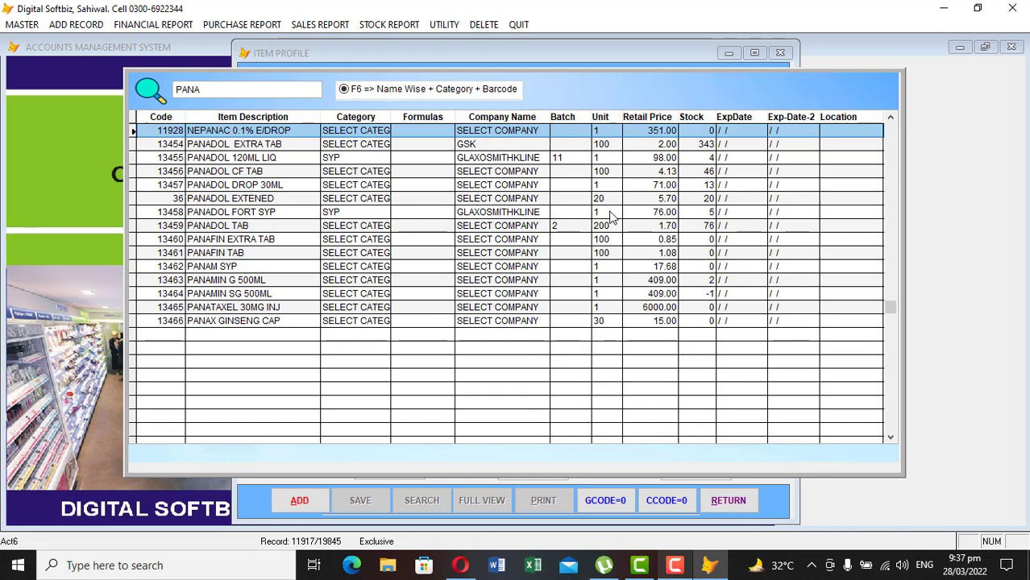
pyautogui.press('Down')
pyautogui.press('Down')
pyautogui.press('Down')
pyautogui.press('Down')
pyautogui.press('Down')
pyautogui.press('Down')
pyautogui.press('Down')
pyautogui.press('Down')
pyautogui.press('Down')
pyautogui.press('Down')
pyautogui.press('Down')
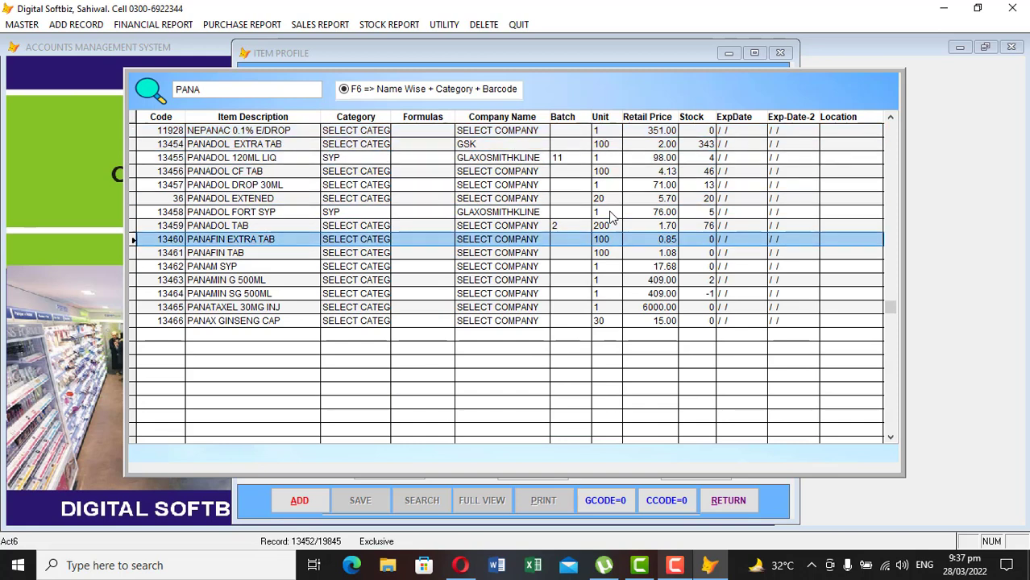
pyautogui.press('Up')
pyautogui.press('Up')
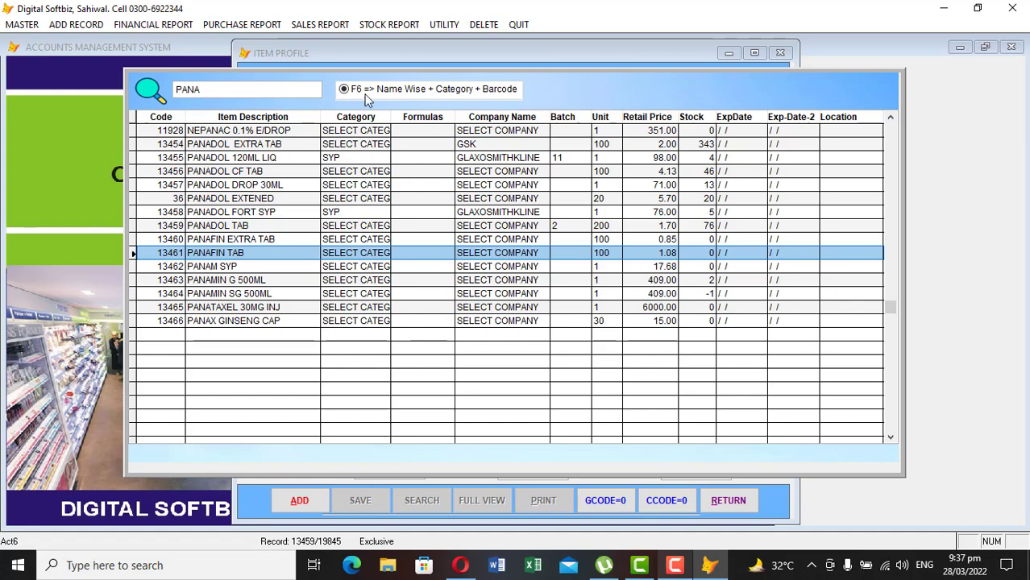
# Search the item list for DISP instead and load the DISPRIN C & F TAB item into the profile.
pyautogui.press('BackSpace')
pyautogui.press('BackSpace')
pyautogui.press('BackSpace')
pyautogui.press('BackSpace')
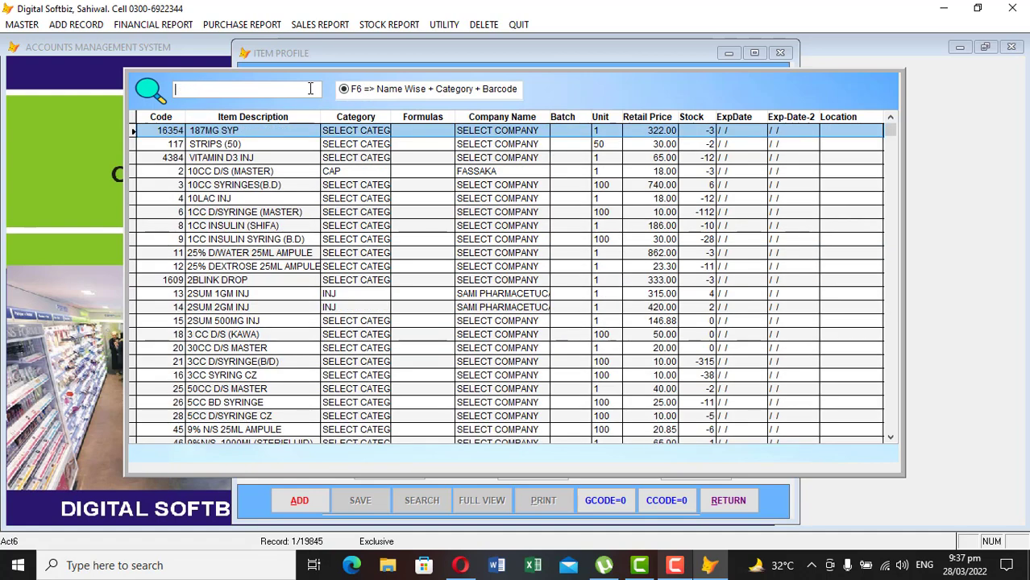
pyautogui.write('DISP')
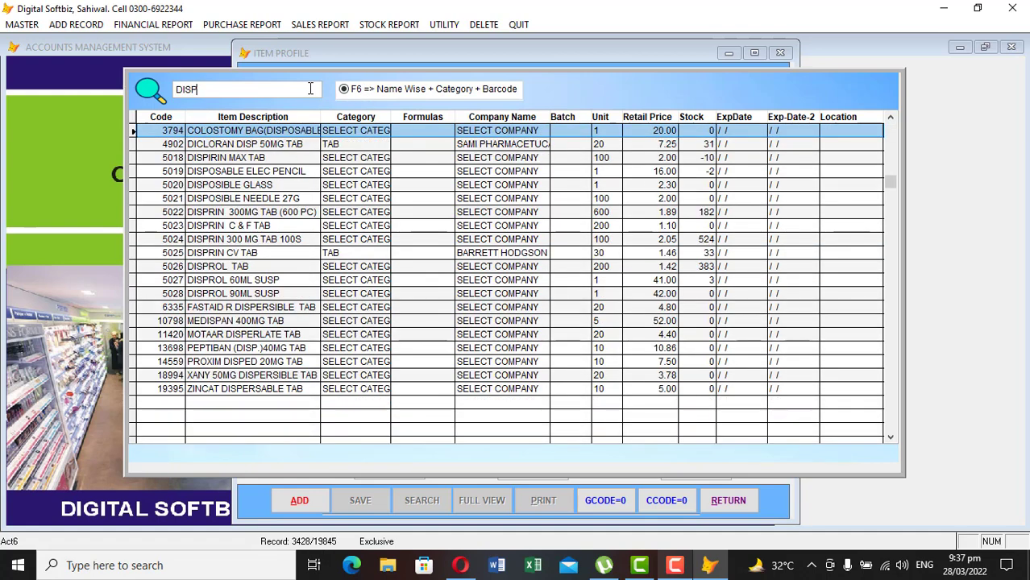
pyautogui.press('Down')
pyautogui.press('Down')
pyautogui.press('Down')
pyautogui.press('Down')
pyautogui.press('Down')
pyautogui.press('Down')
pyautogui.press('Down')
pyautogui.press('Down')
pyautogui.press('Down')
pyautogui.press('Down')
pyautogui.press('Down')
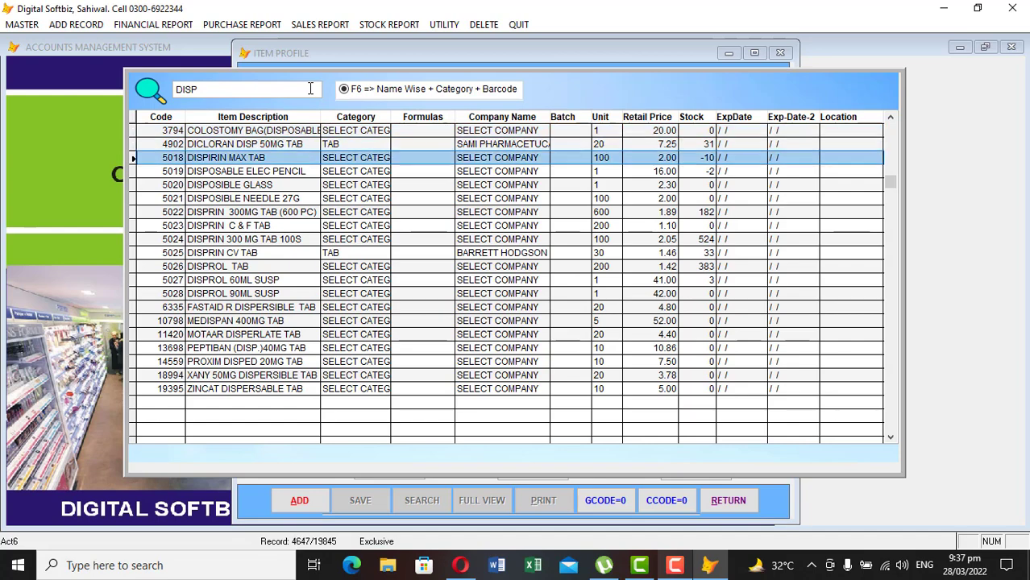
pyautogui.press('Up')
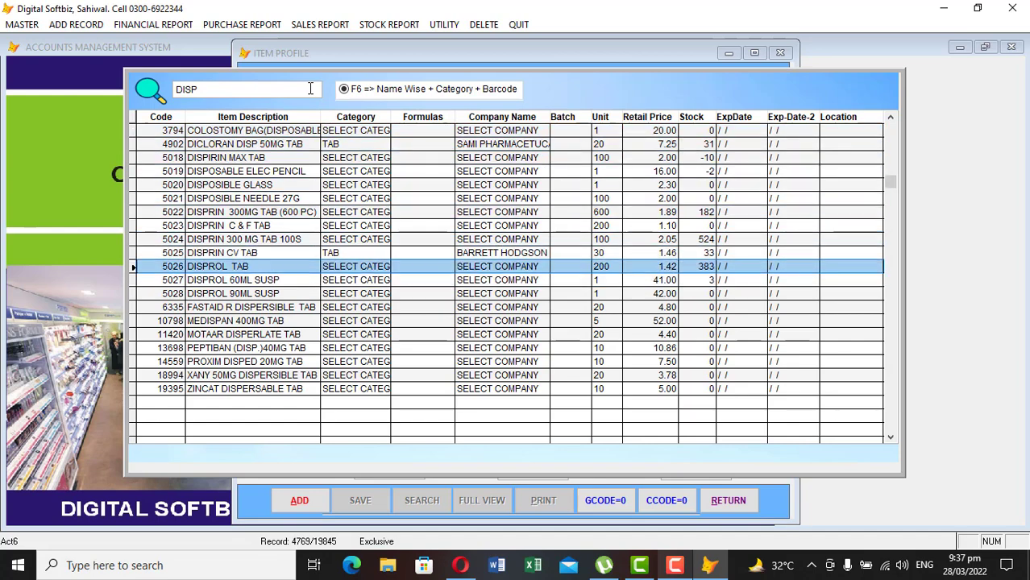
pyautogui.press('Up')
pyautogui.press('Down')
pyautogui.press('Up')
pyautogui.press('Up')
pyautogui.press('Up')
pyautogui.press('Up')
pyautogui.press('Up')
pyautogui.press('Up')
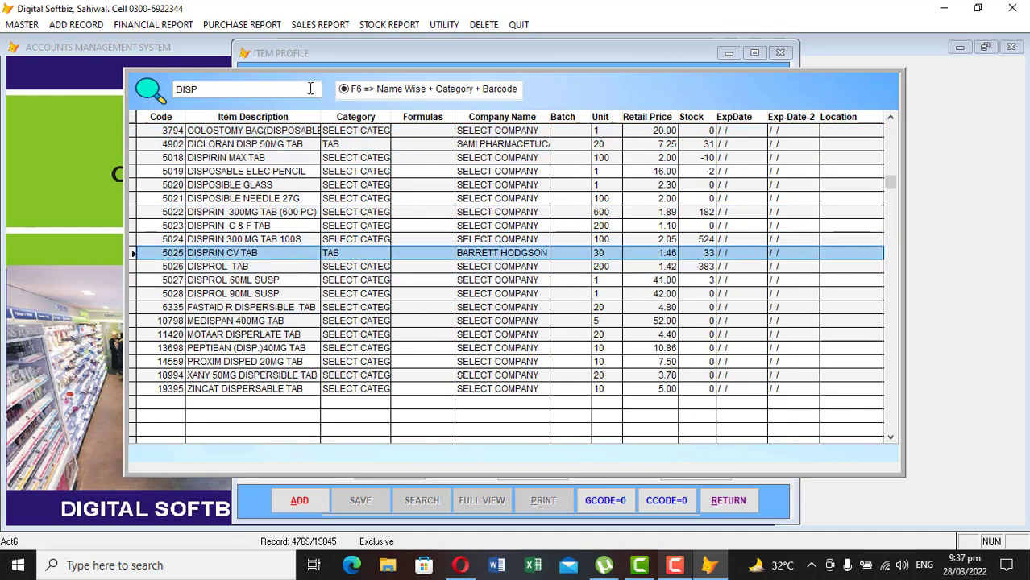
pyautogui.press('Down')
pyautogui.press('Down')
pyautogui.press('Down')
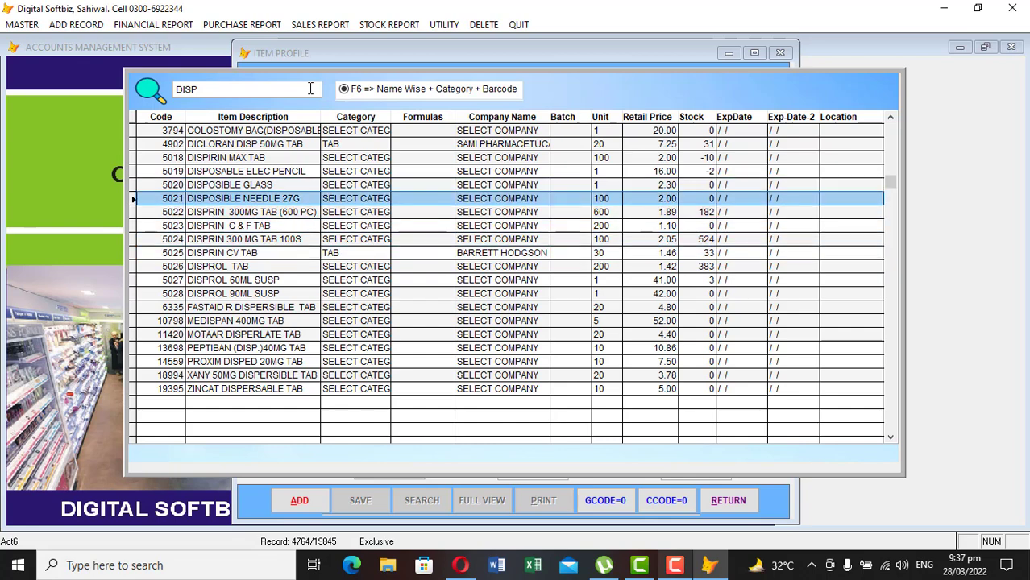
pyautogui.press('Return')
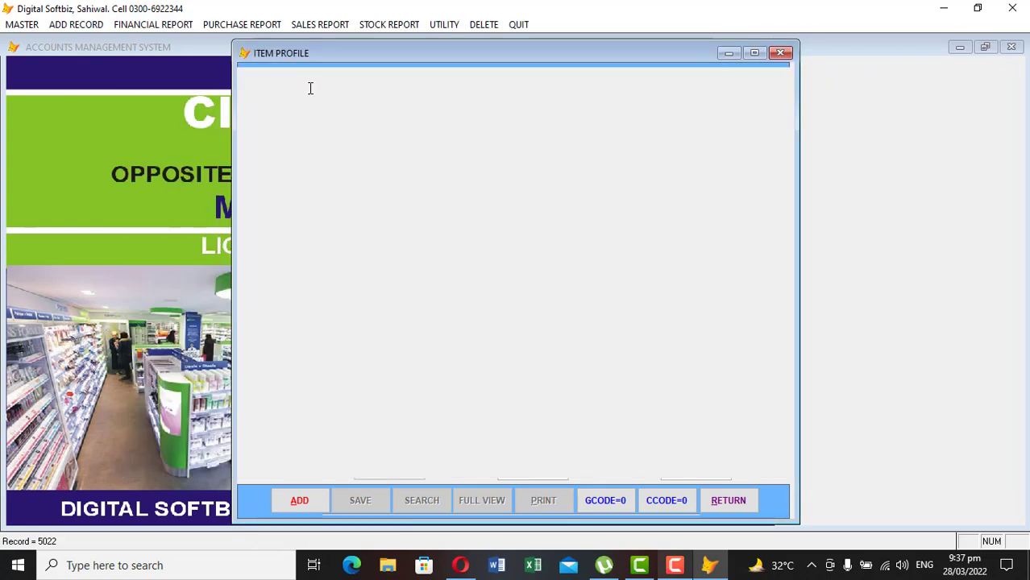
pyautogui.press('Return')
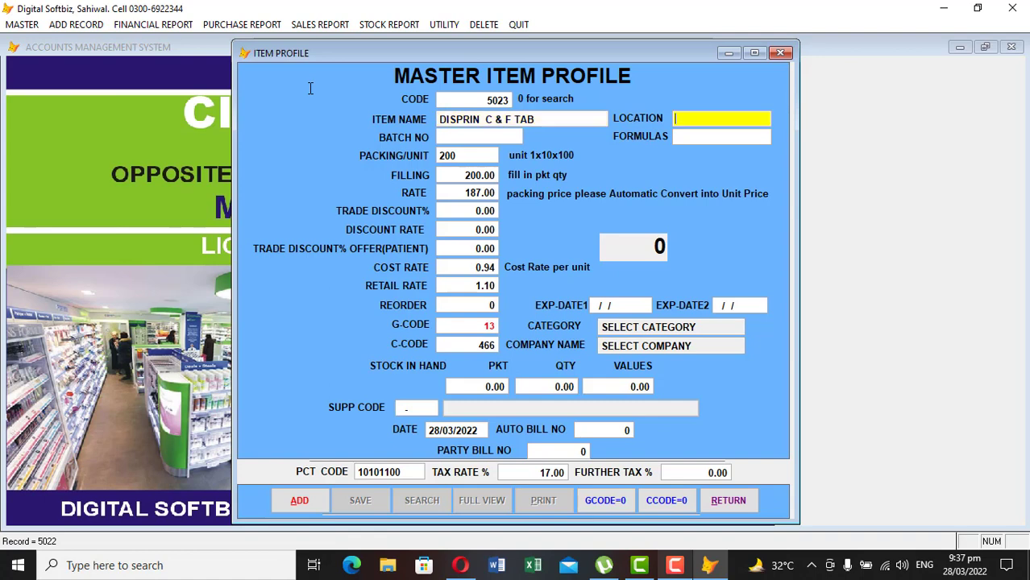
# Set the item's location to RACK 1 and its formula to ADSAD3, leaving the batch number blank.
pyautogui.write('RACK 1')
pyautogui.press('Return')
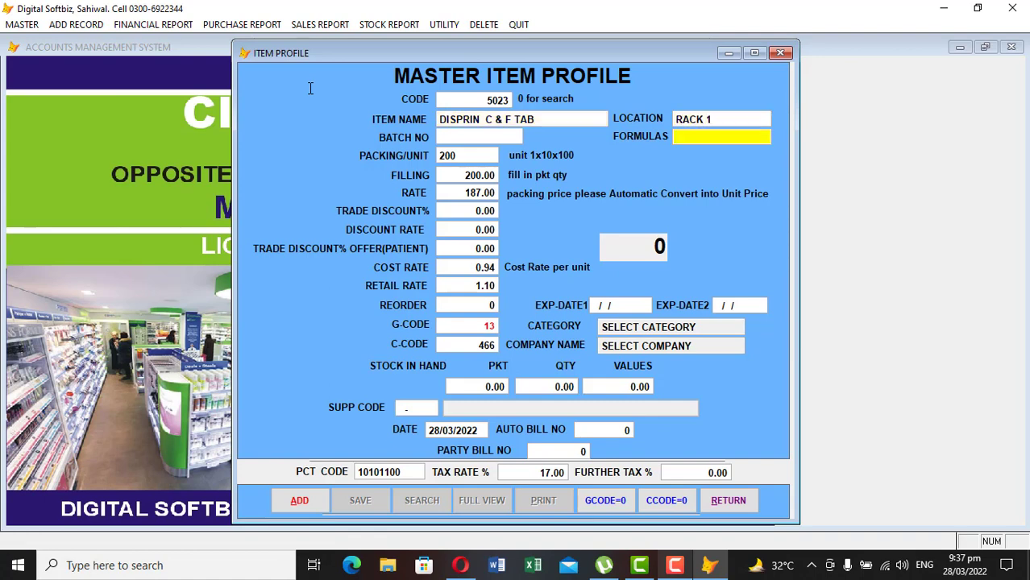
pyautogui.write('2')
pyautogui.press('BackSpace')
pyautogui.write('ADSAD3')
pyautogui.press('Return')
pyautogui.press('Return')
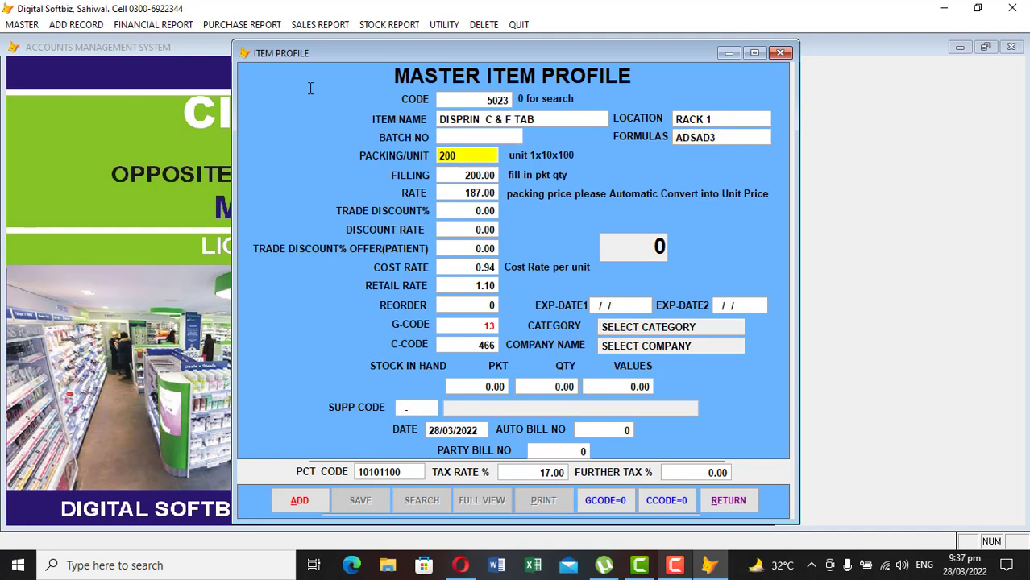
# Keep the item's packing and filling, and set its packing rate to 200 and trade discount to 15%.
pyautogui.press('Return')
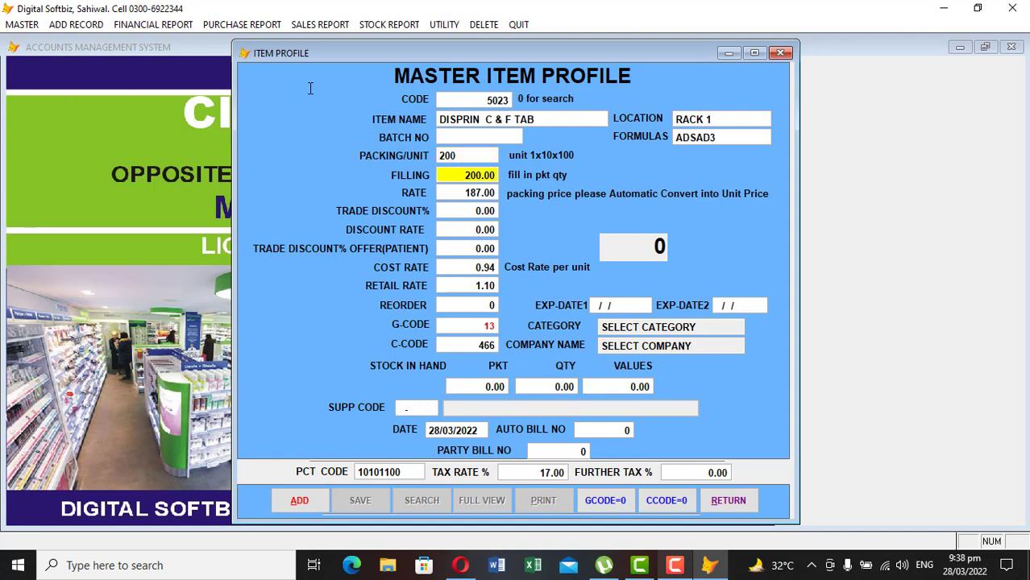
pyautogui.press('Return')
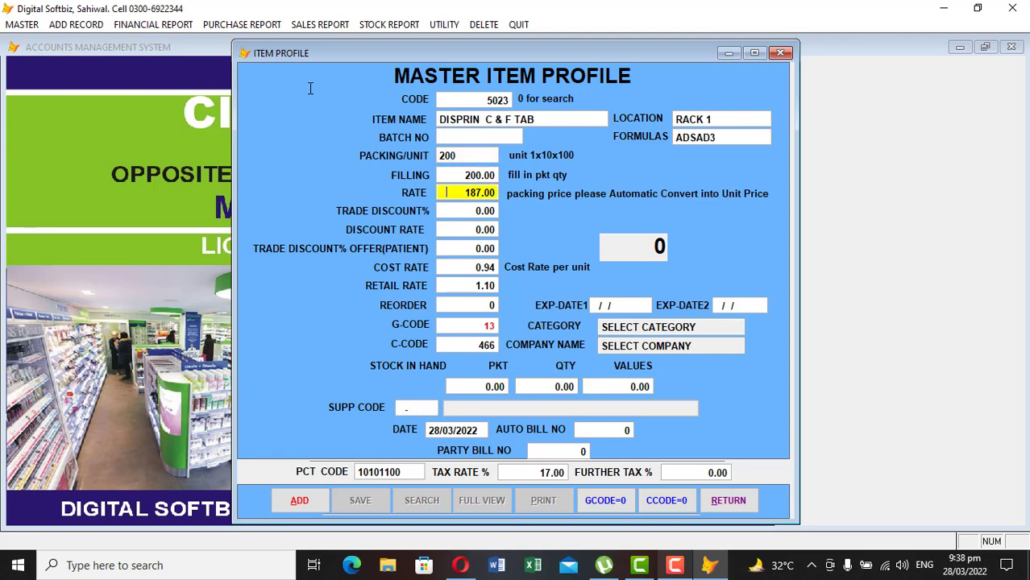
pyautogui.write('200')
pyautogui.press('Return')
pyautogui.write('15')
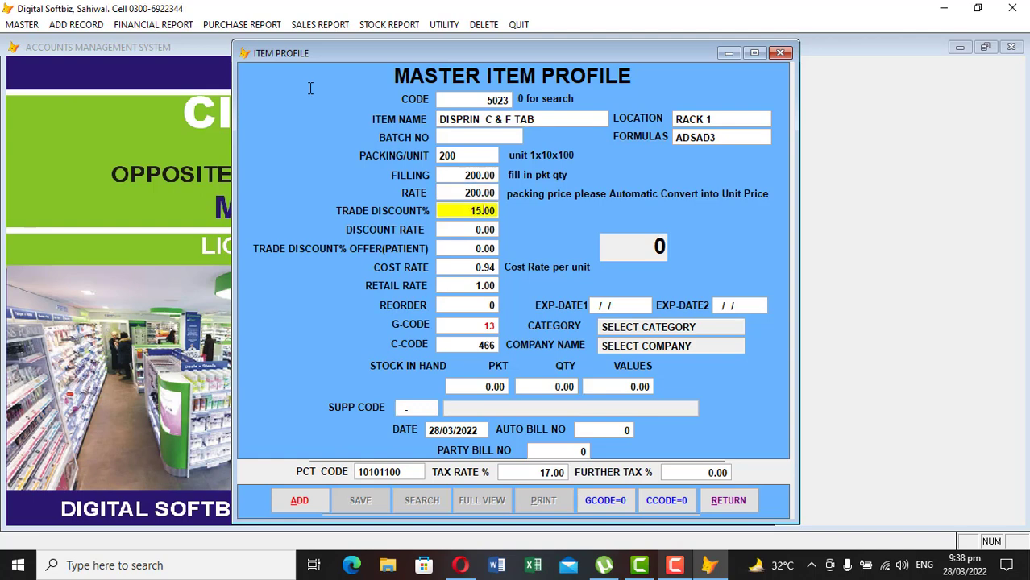
pyautogui.press('Return')
pyautogui.press('Return')
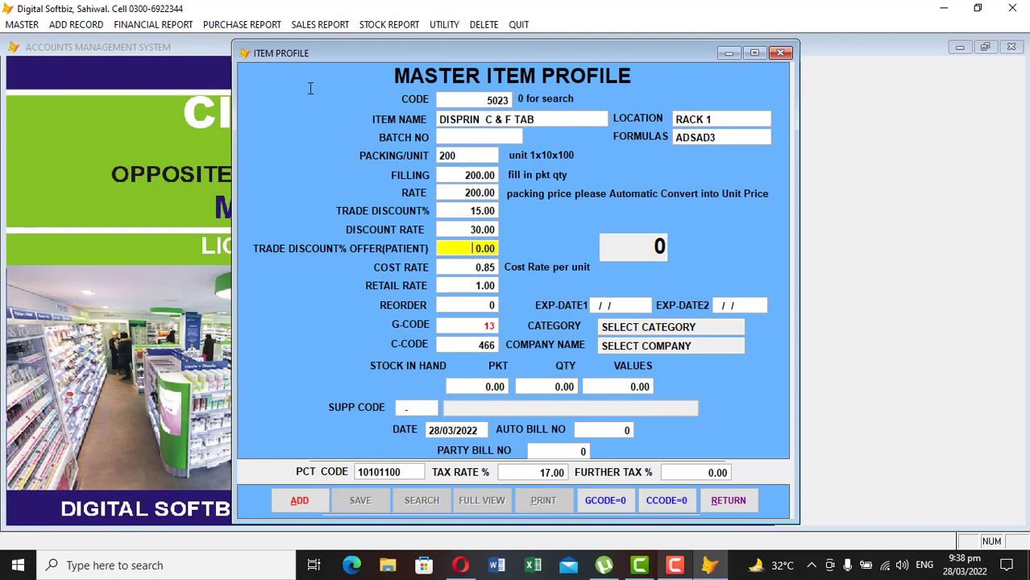
# Set the item's reorder level to 200 and first expiry date to 31/12/2023, leaving the second expiry date blank.
pyautogui.press('Return')
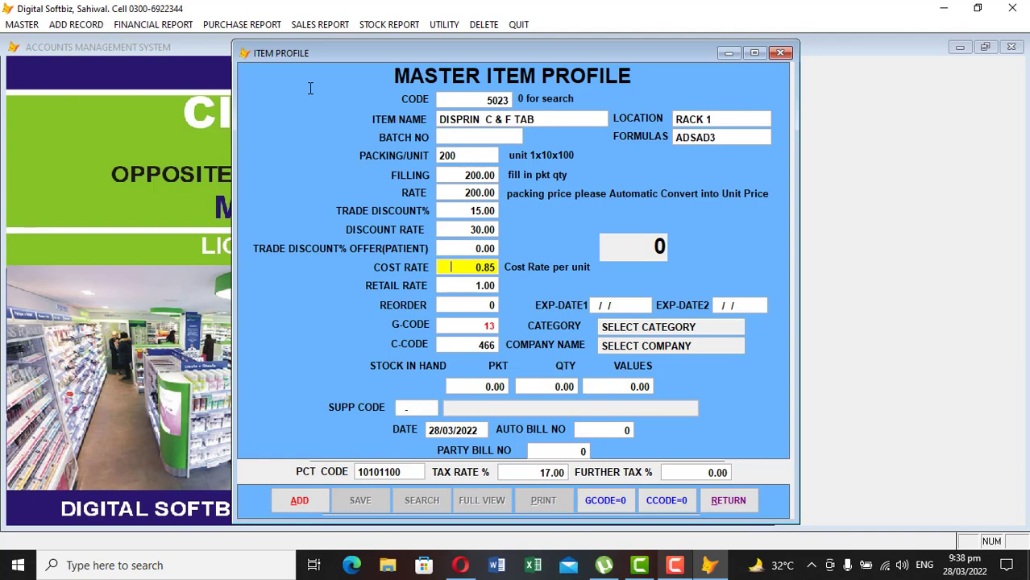
pyautogui.press('Return')
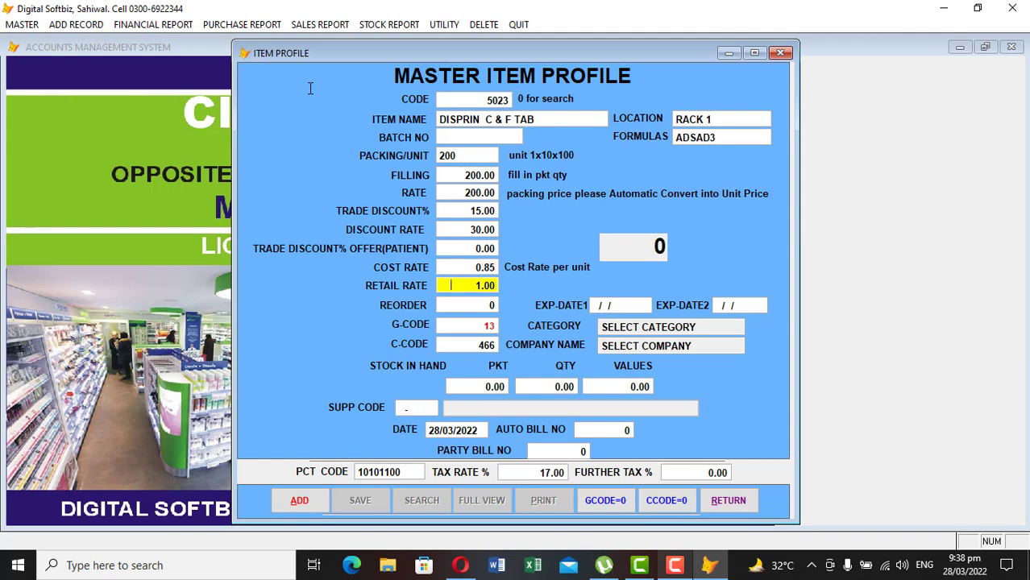
pyautogui.press('Return')
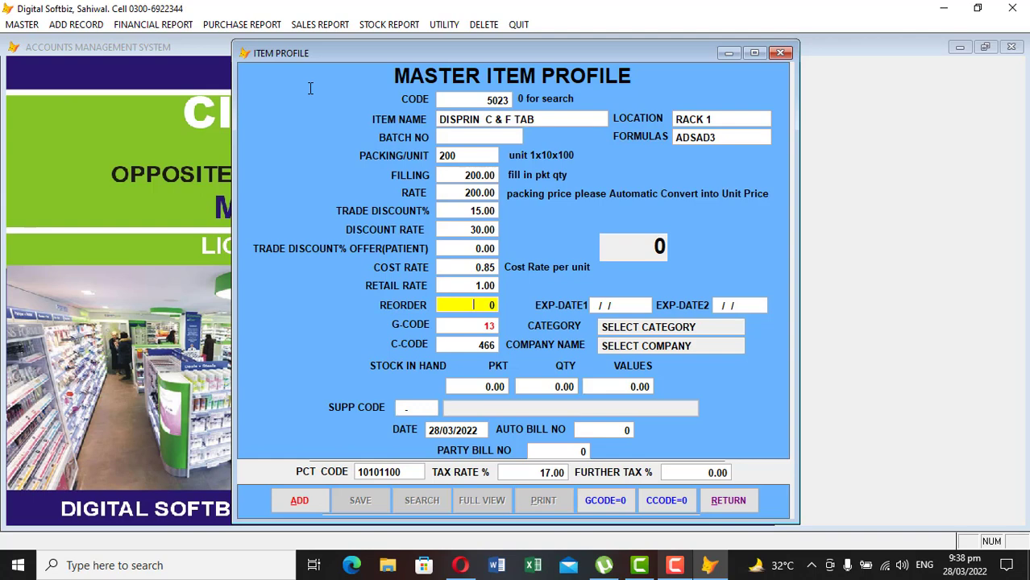
pyautogui.write('200')
pyautogui.press('Return')
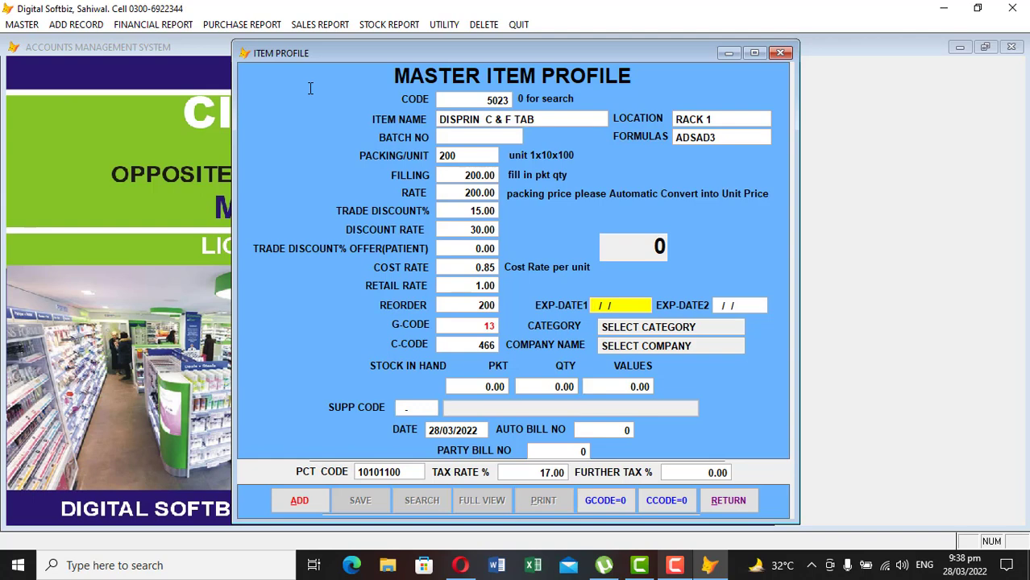
pyautogui.write('31/12/2023')
pyautogui.press('Return')
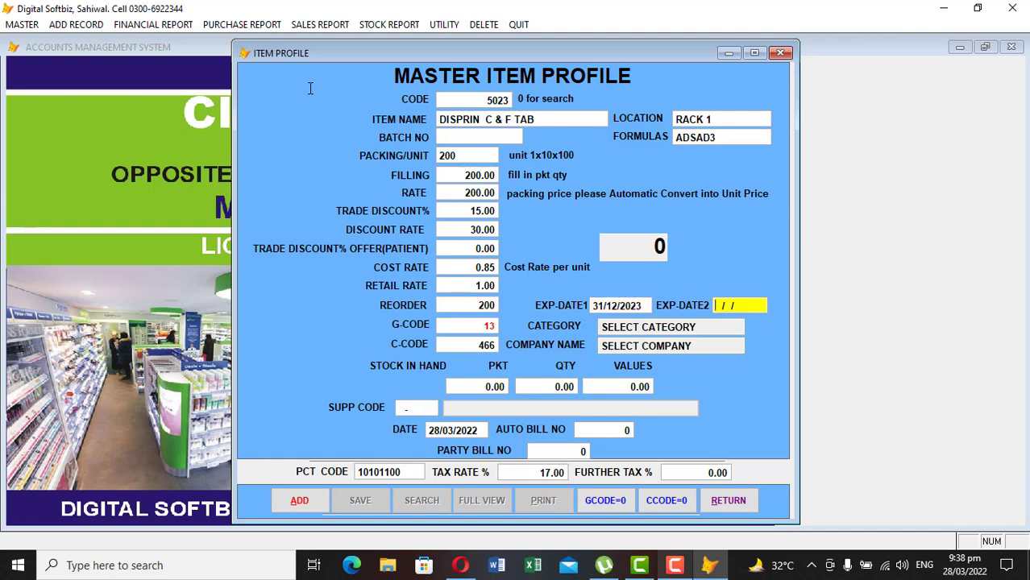
pyautogui.press('Return')
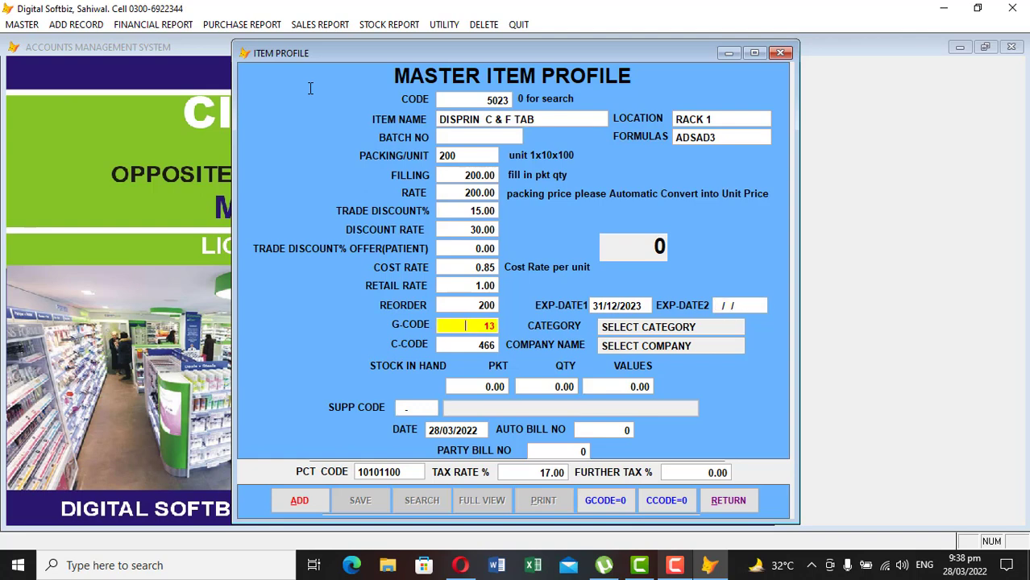
# Look up TA in the category list and assign category TAB to the item.
pyautogui.press('Return')
pyautogui.press('Up')
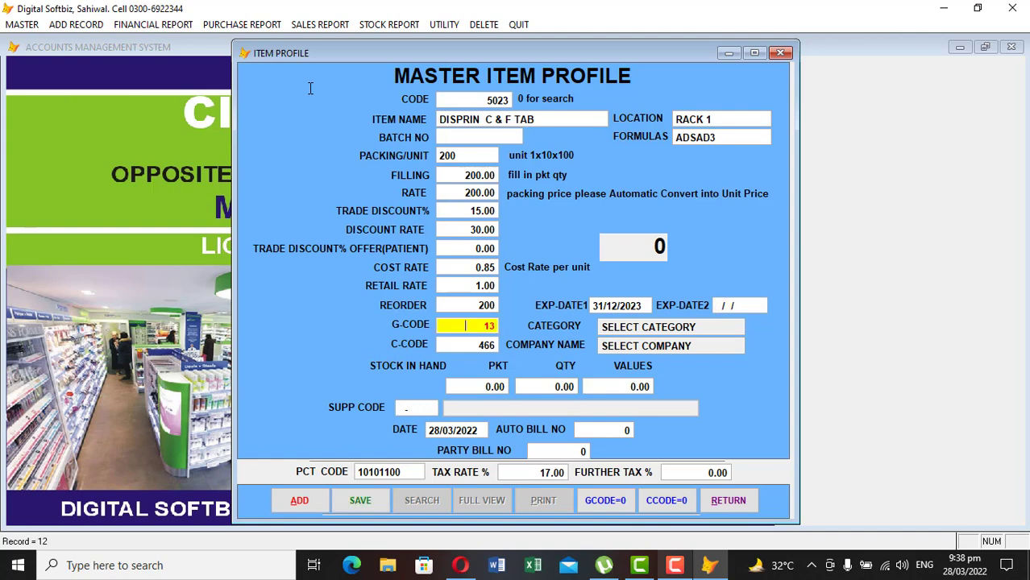
pyautogui.write('0')
pyautogui.press('Return')
pyautogui.write('TA')
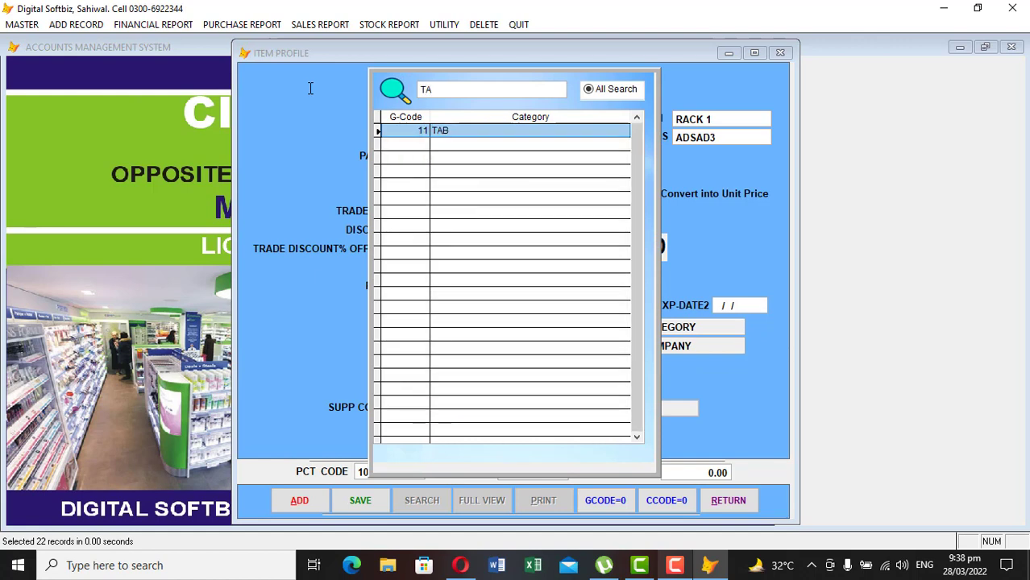
pyautogui.press('Return')
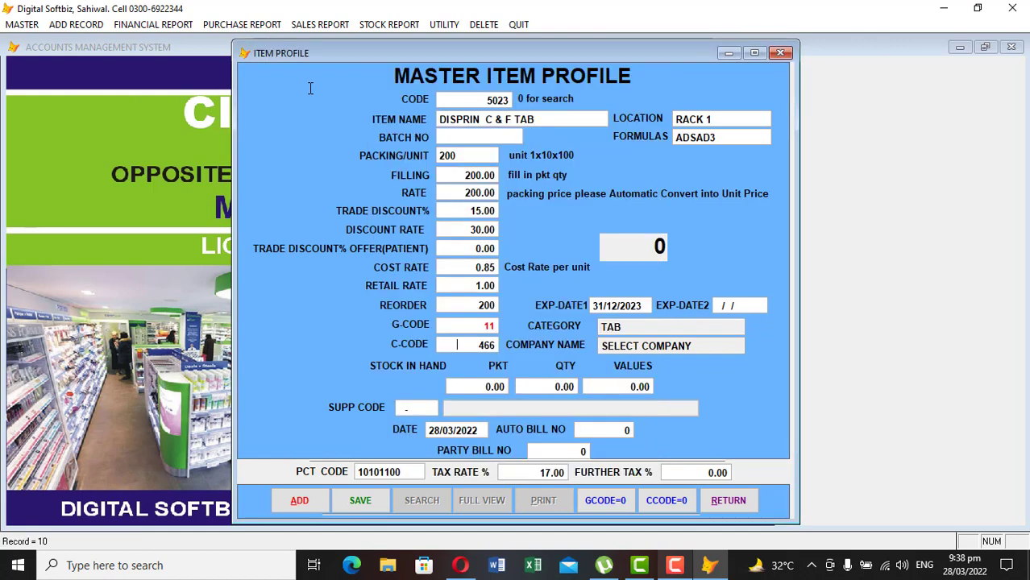
# Pick ABBOTT PHARMA from the company list as the item's company.
pyautogui.write('0')
pyautogui.press('Return')
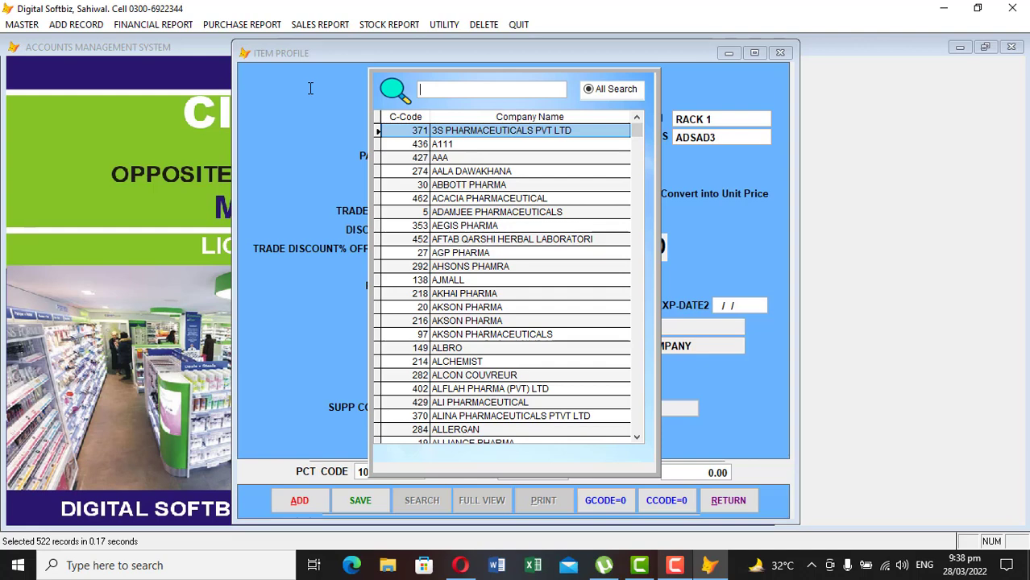
pyautogui.press('Down')
pyautogui.press('Down')
pyautogui.press('Down')
pyautogui.press('Down')
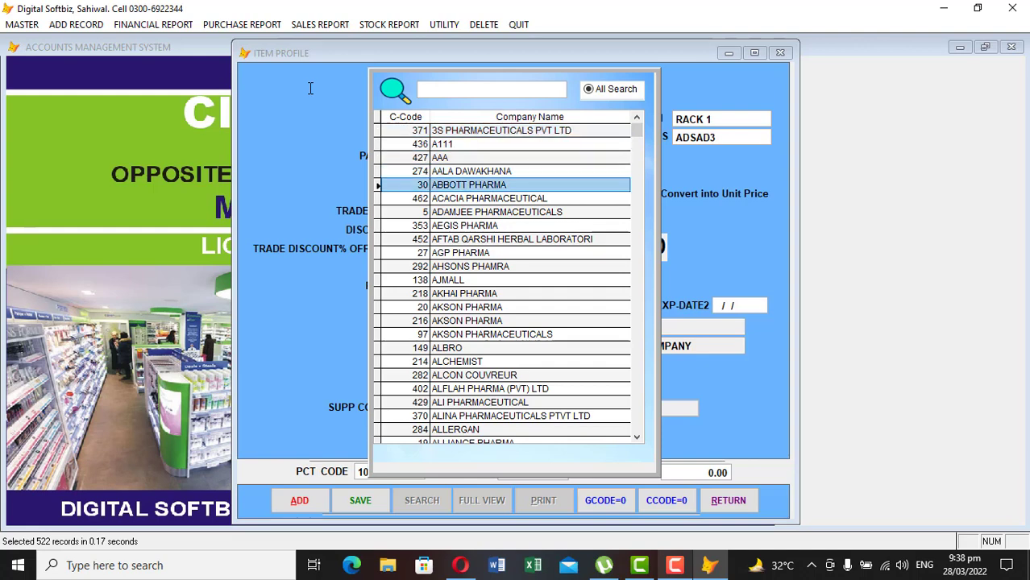
pyautogui.press('Return')
pyautogui.press('Return')
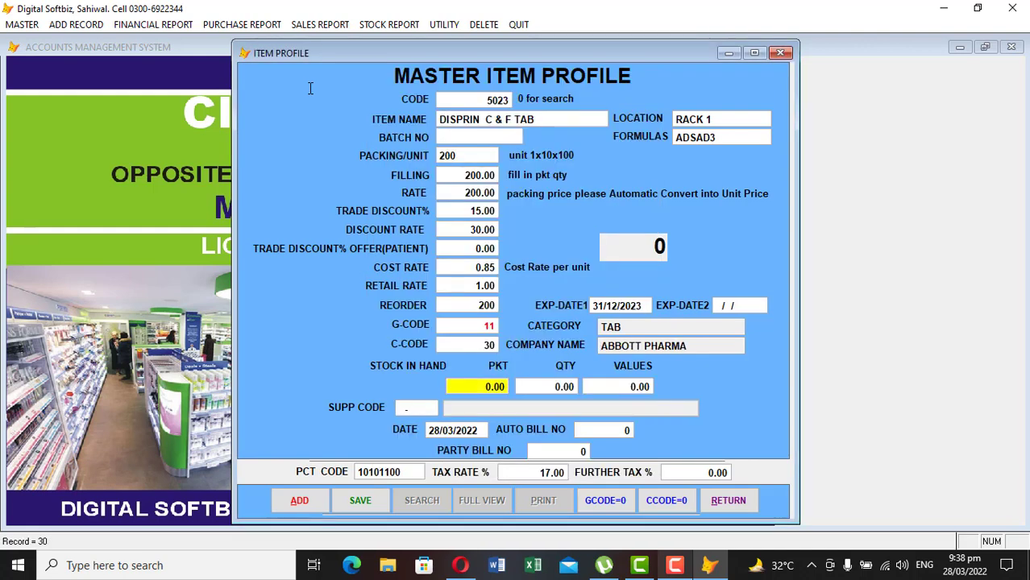
# Try a stock in hand of 1 packet for the item.
pyautogui.write('1')
pyautogui.press('Return')
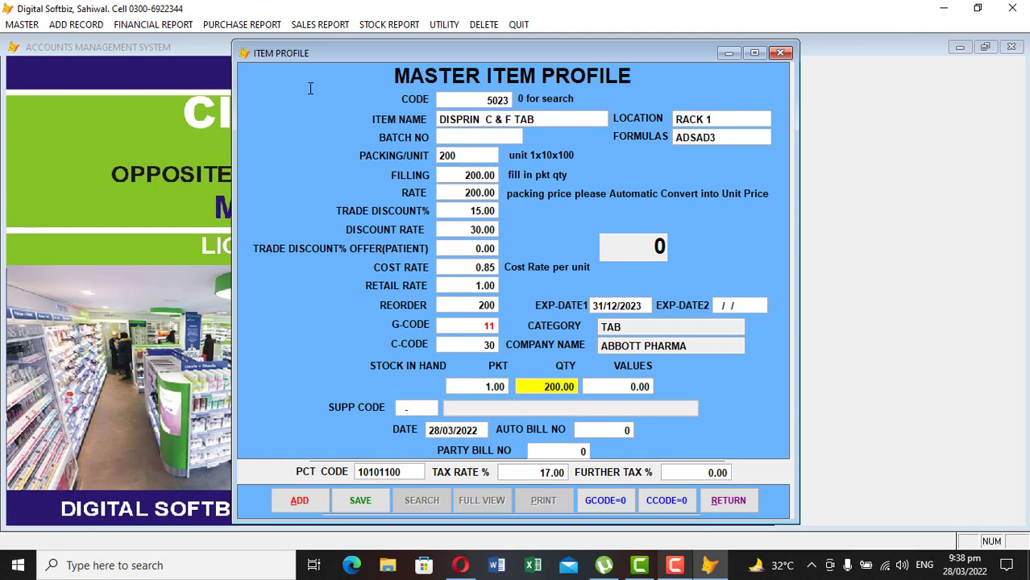
pyautogui.press('Return')
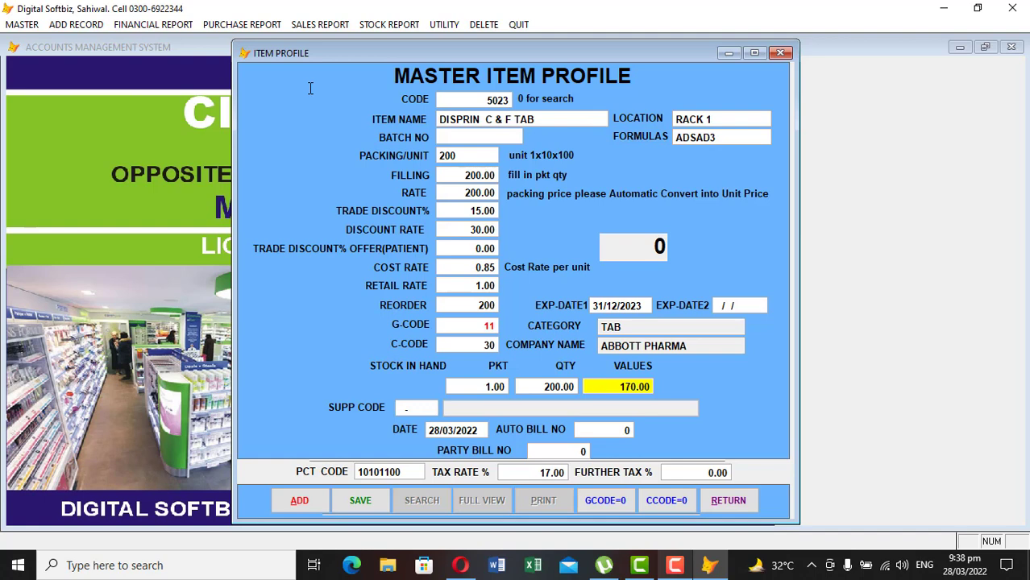
pyautogui.press('Up')
pyautogui.press('Up')
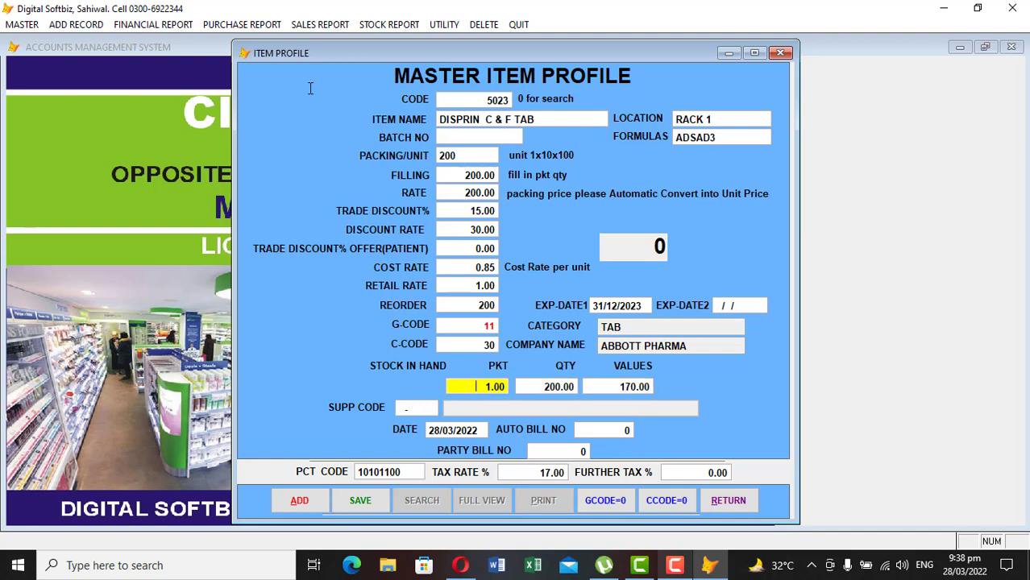
# Set the item's stock in hand to 20 packets, accepting the calculated quantity and value.
pyautogui.write('20')
pyautogui.press('Return')
pyautogui.press('Return')
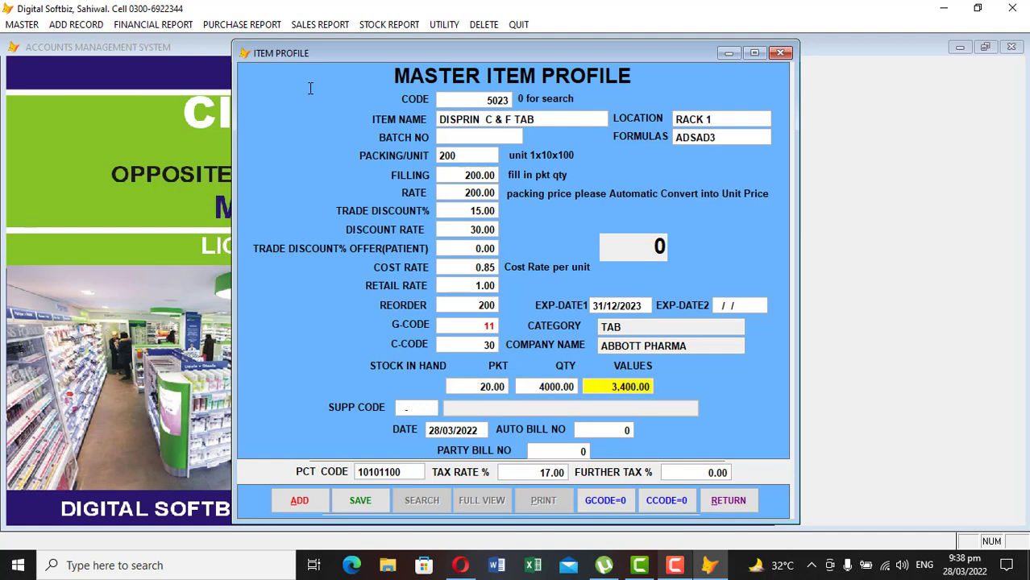
pyautogui.press('Return')
# Look up OPE in the accounts list and assign the OPENING account as the item's supplier.
pyautogui.press('Return')
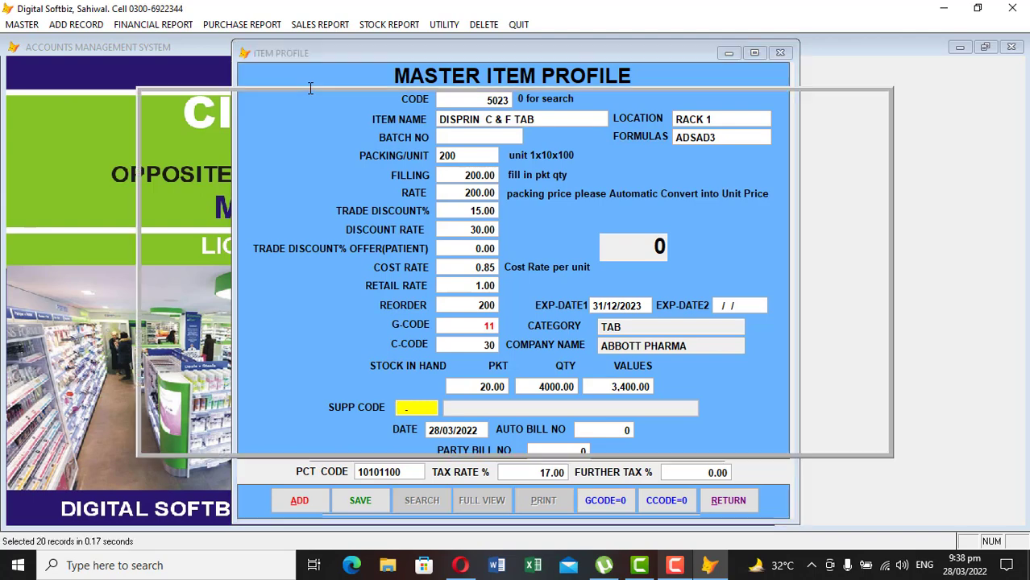
pyautogui.write('SU')
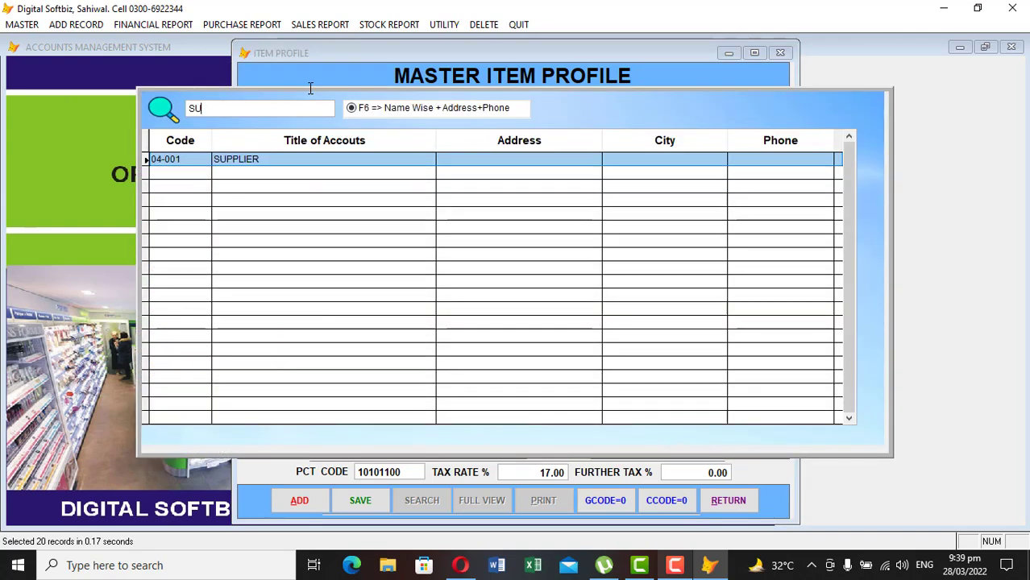
pyautogui.press('BackSpace')
pyautogui.press('BackSpace')
pyautogui.write('OPE')
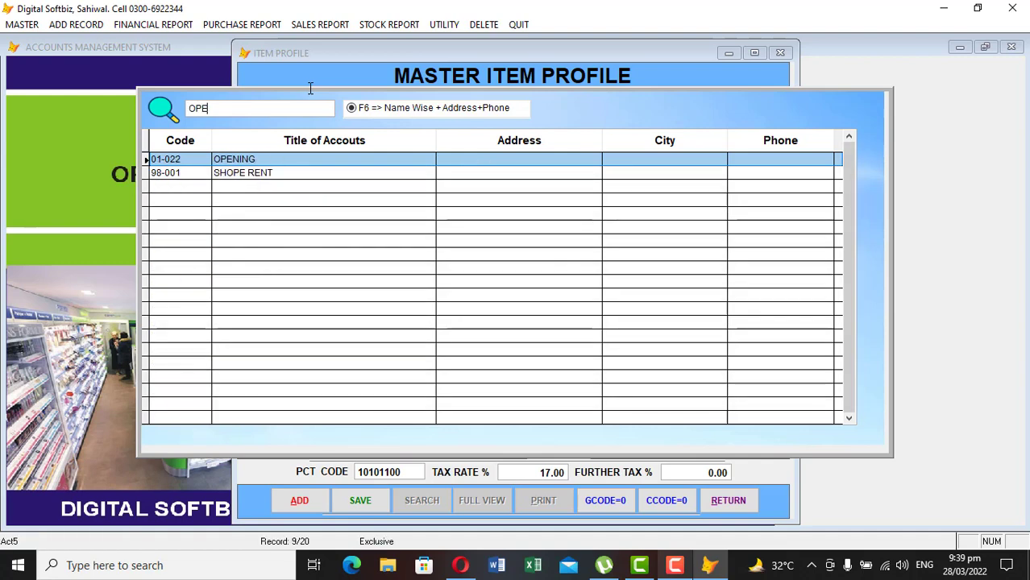
pyautogui.press('Return')
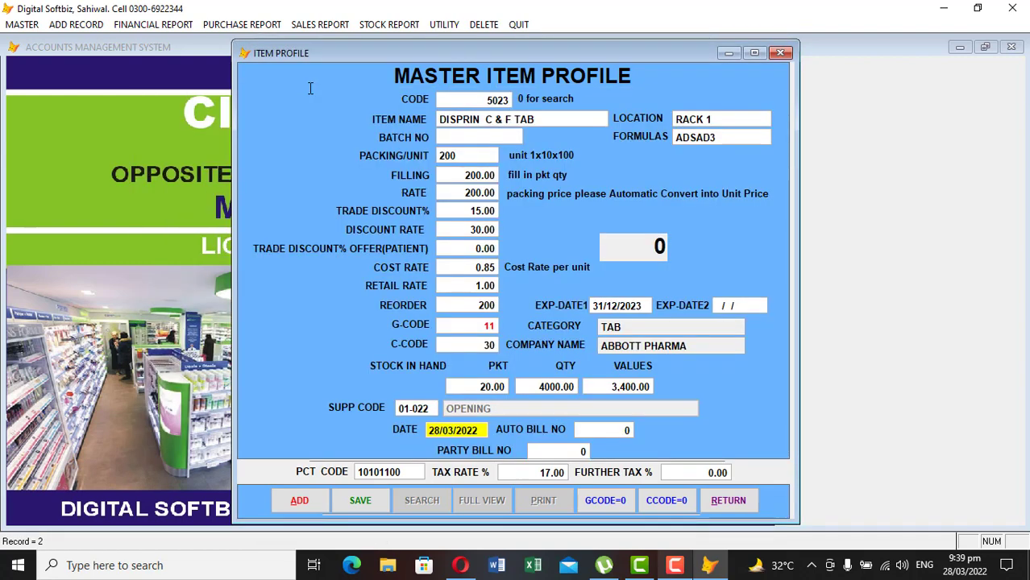
# Accept the item's date, bill numbers, PCT code and tax rates, save the record and close the item profile.
pyautogui.press('Return')
pyautogui.press('Return')
pyautogui.press('Return')
pyautogui.press('Return')
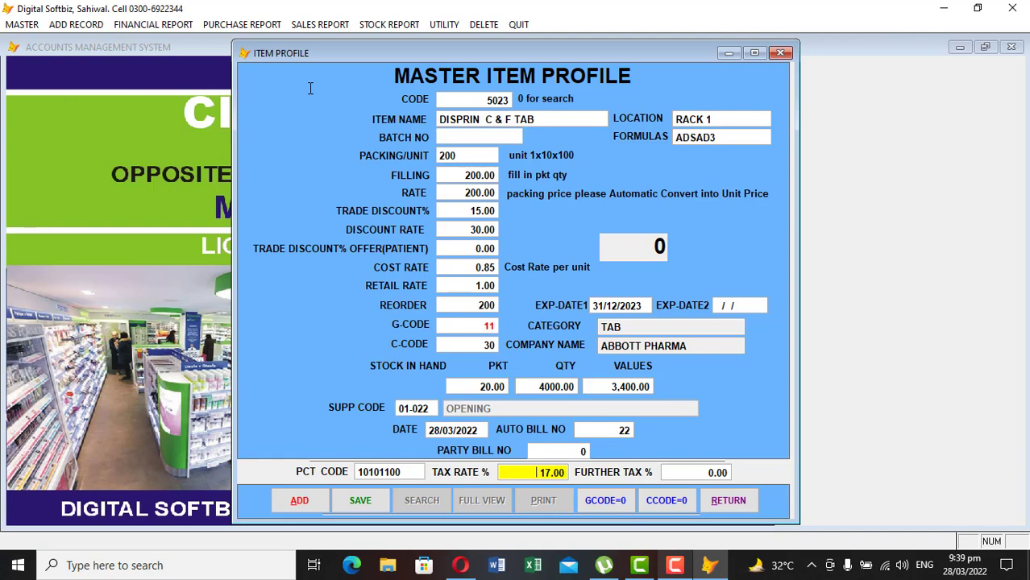
pyautogui.press('Return')
pyautogui.press('Return')
pyautogui.press('Return')
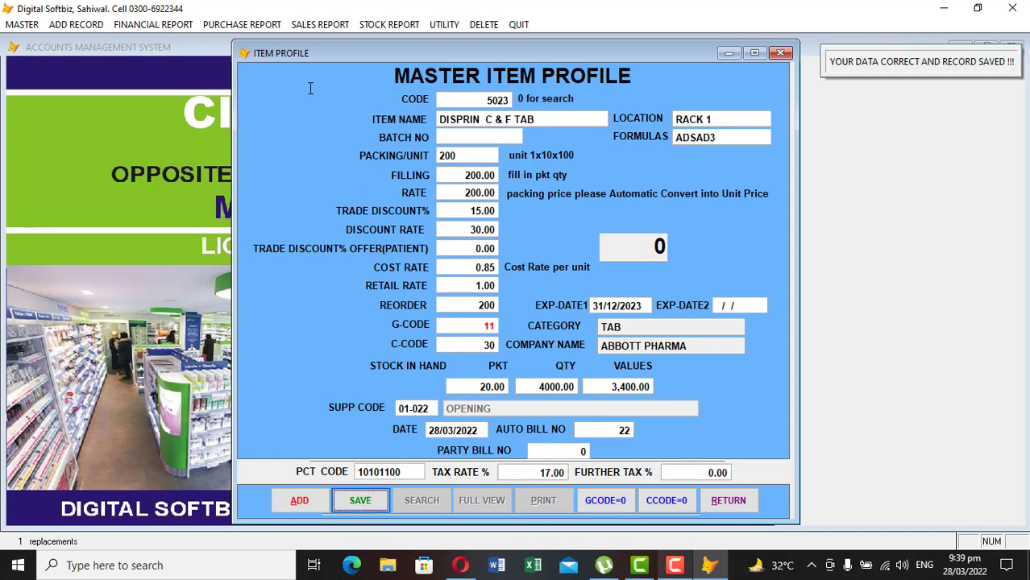
pyautogui.click(729, 500)
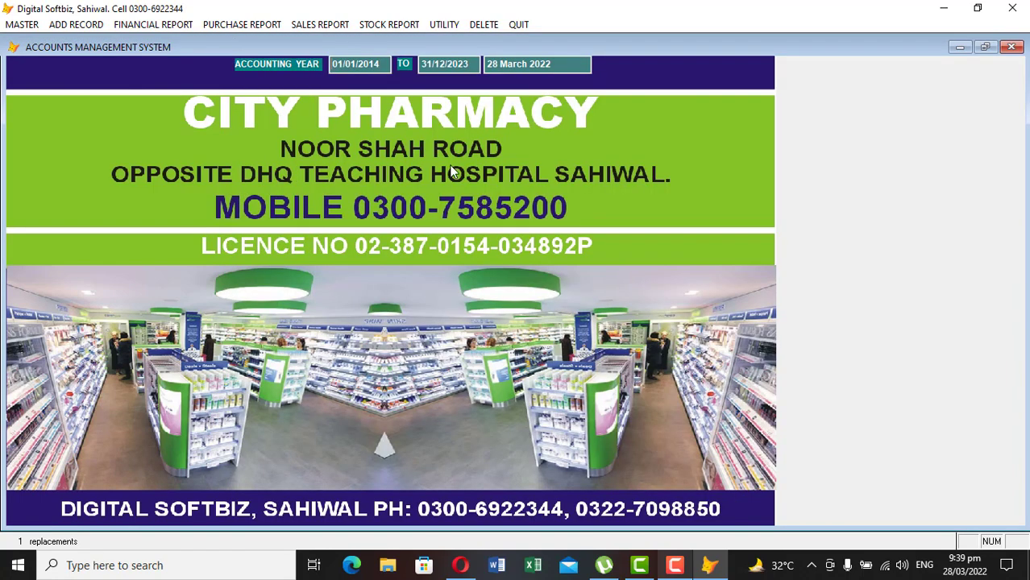
# Preview the stock report on screen with its default date and category range, and examine the DISPRIN C & F TAB line under ABBOTT PHARMA.
pyautogui.click(392, 24)
pyautogui.click(417, 97)
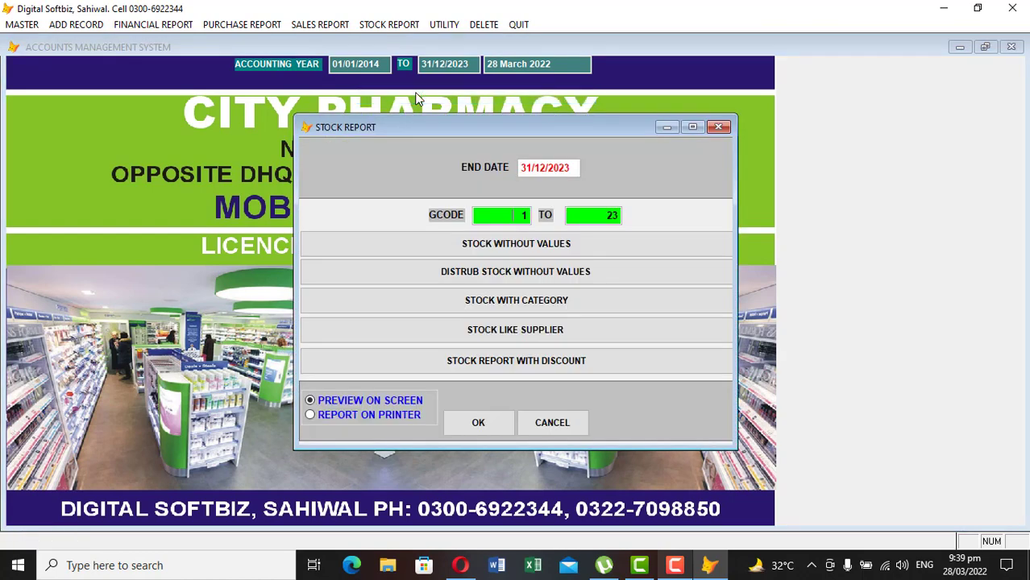
pyautogui.press('Return')
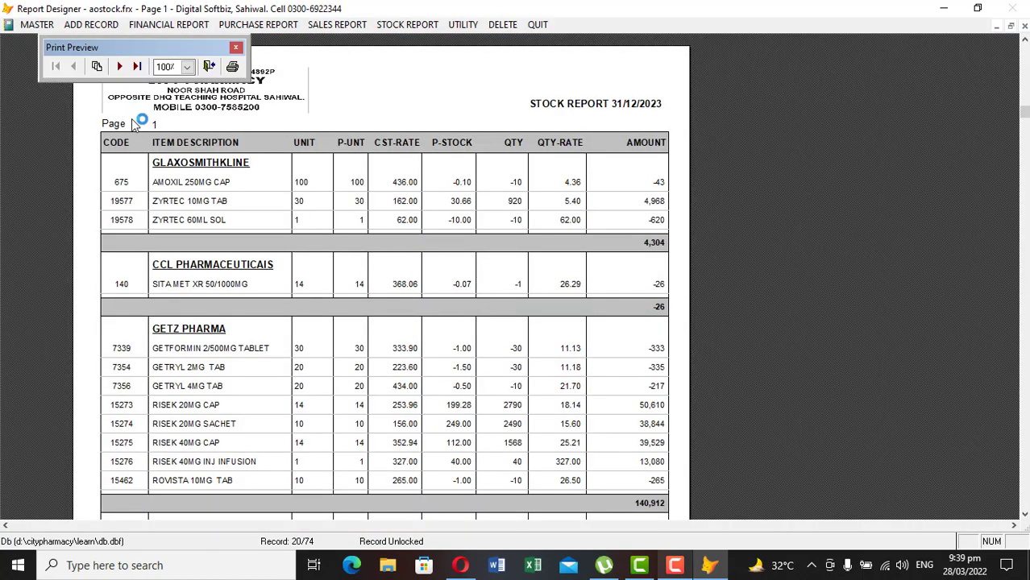
pyautogui.scroll(-3, 274, 367)
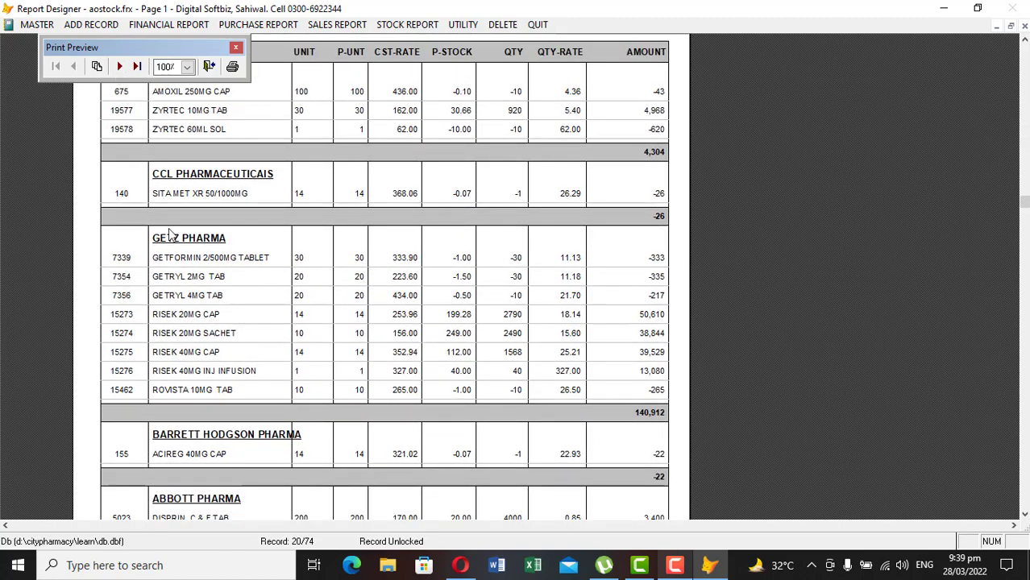
pyautogui.scroll(-2, 170, 234)
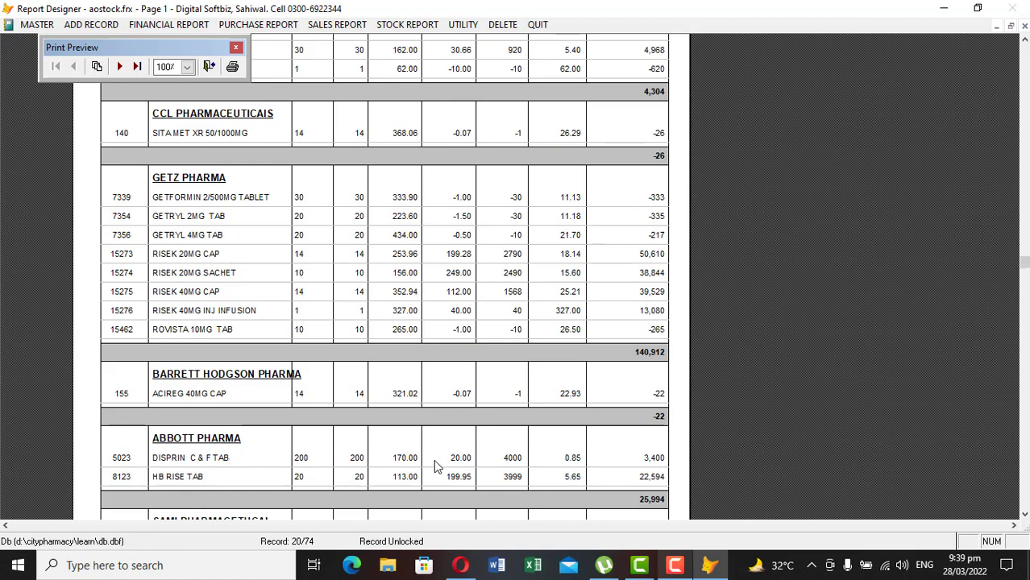
pyautogui.click(463, 466)
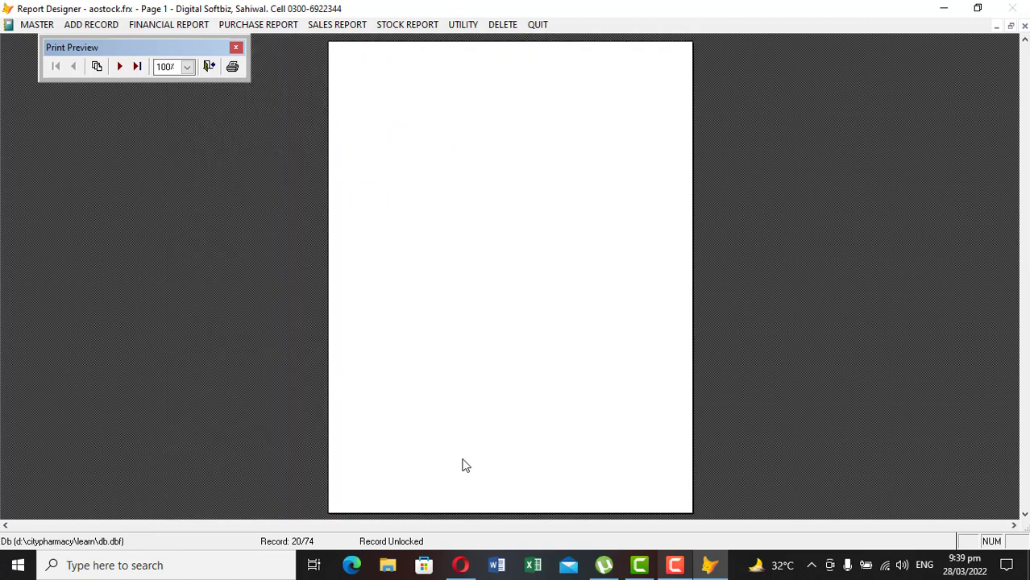
pyautogui.click(462, 458)
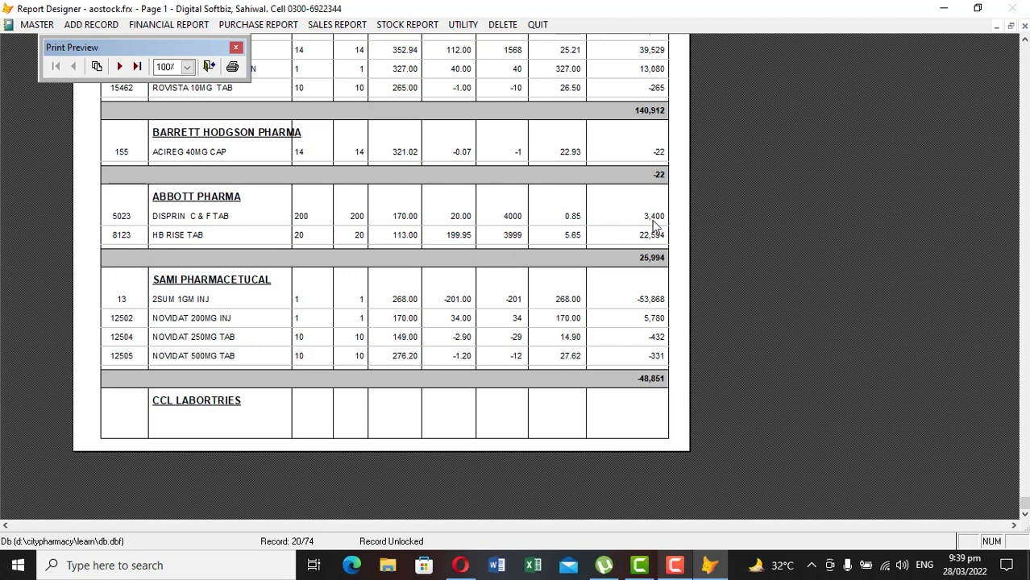
pyautogui.press('Escape')
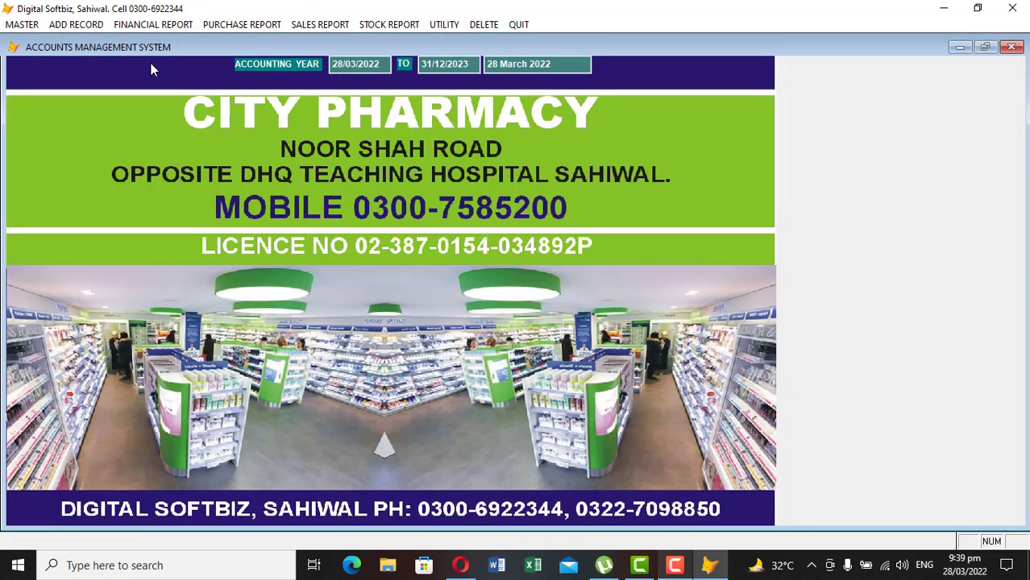
# Open customer sales counter 1 and start a new bill for the walking customer.
pyautogui.click(73, 24)
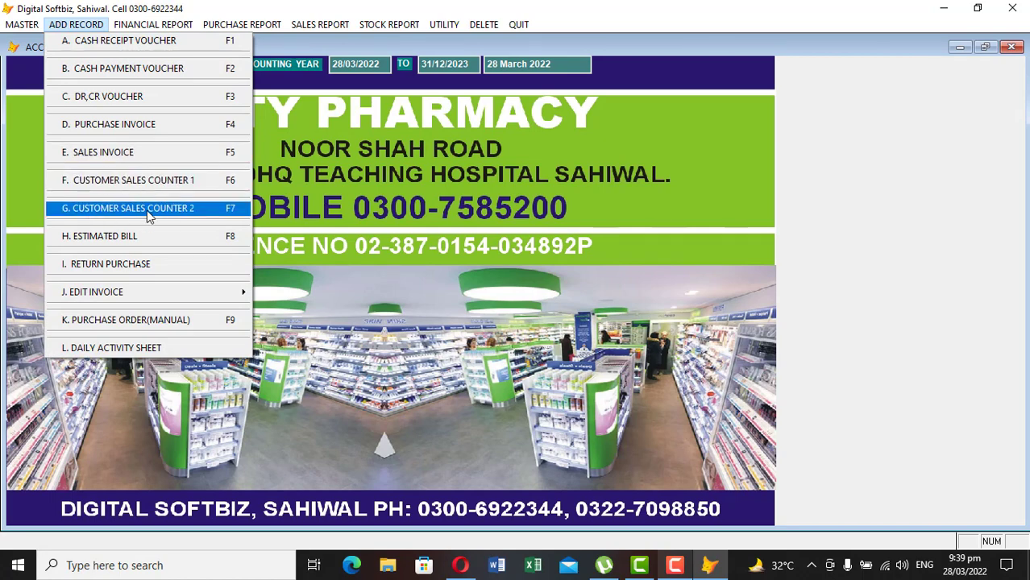
pyautogui.click(150, 180)
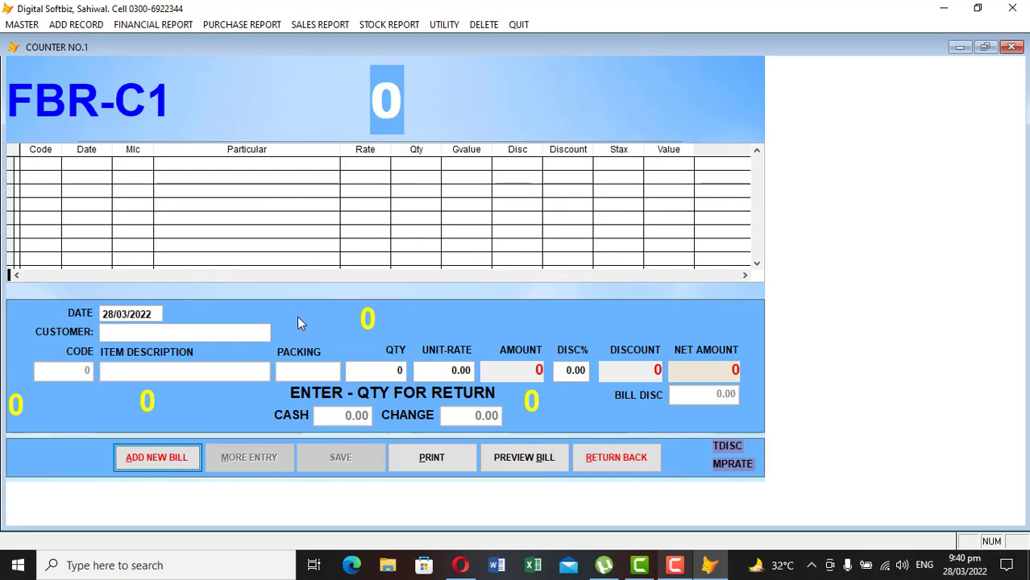
pyautogui.press('Return')
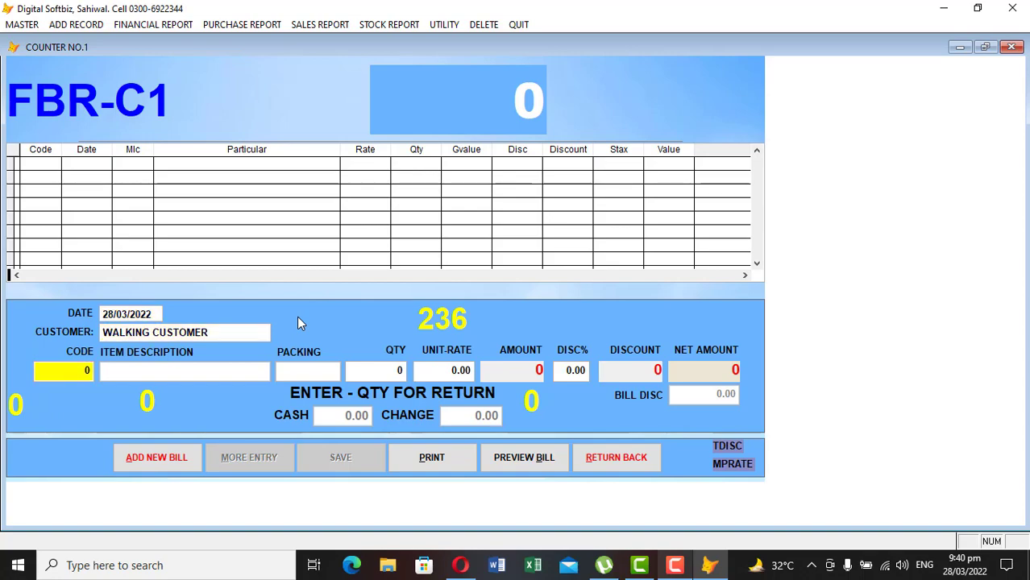
# Search the bill's item list for DISP and highlight DISPRIN C & F TAB.
pyautogui.write('DISC')
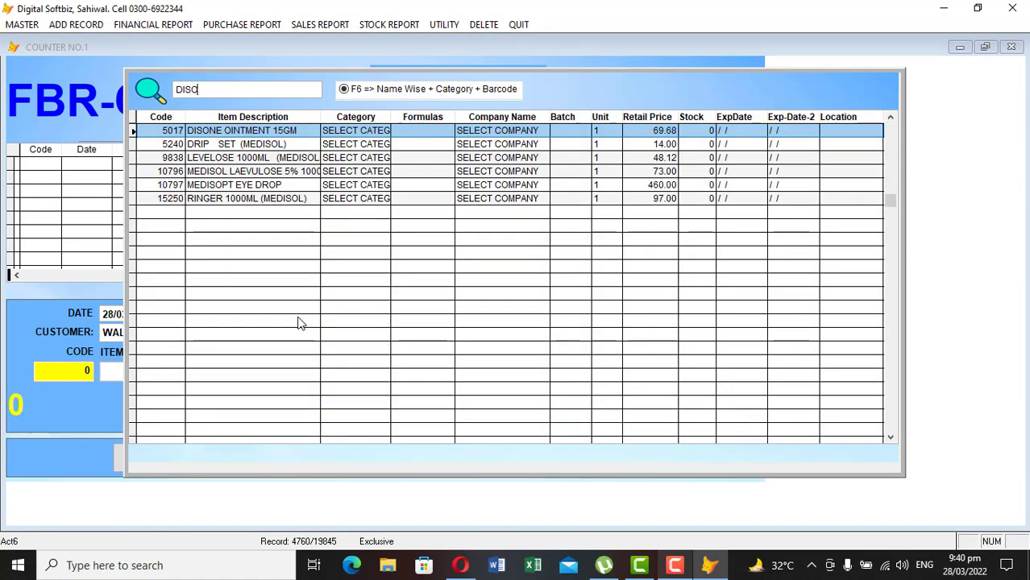
pyautogui.press('BackSpace')
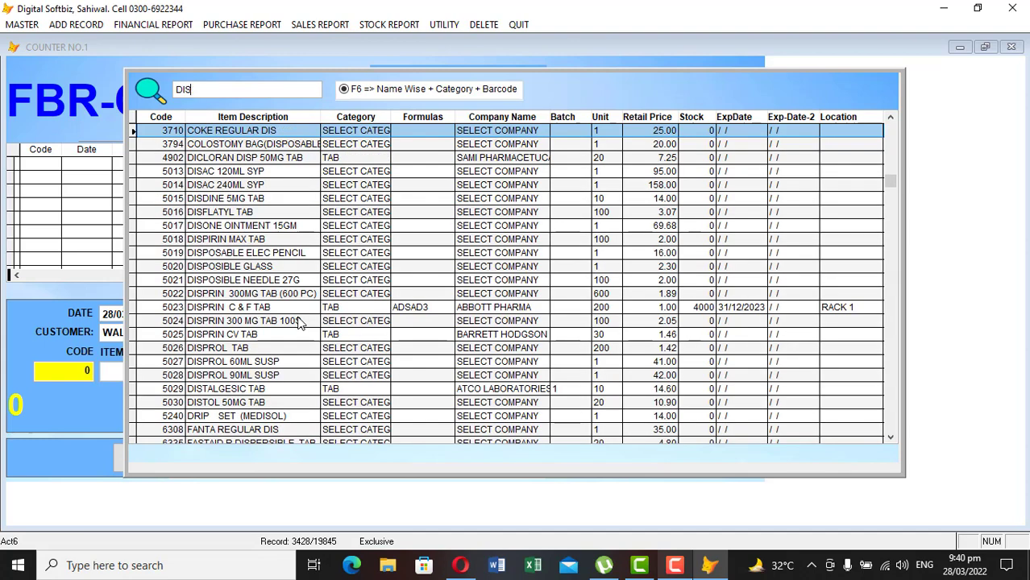
pyautogui.write('P')
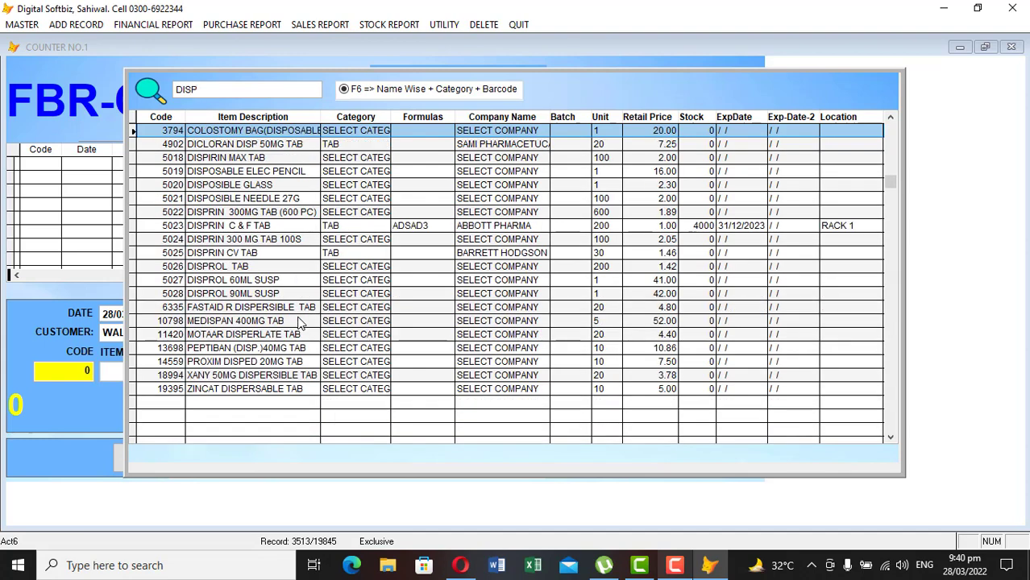
pyautogui.press('Down')
pyautogui.press('Down')
pyautogui.press('Down')
pyautogui.press('Down')
pyautogui.press('Down')
pyautogui.press('Down')
pyautogui.press('Down')
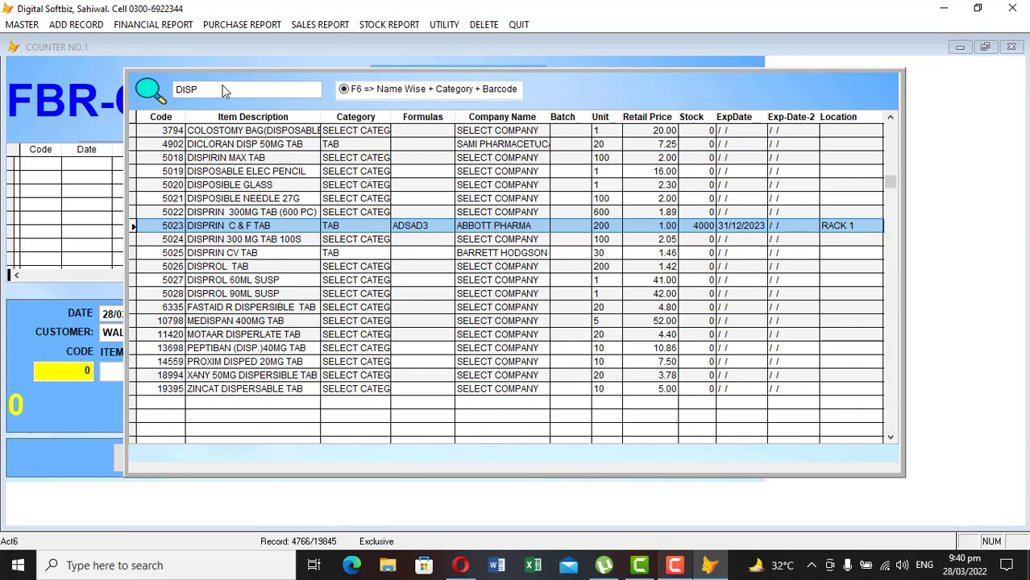
# Search the item list by formula ADSAD instead and add DISPRIN C & F TAB to the bill entry.
pyautogui.press('BackSpace')
pyautogui.press('BackSpace')
pyautogui.press('BackSpace')
pyautogui.press('BackSpace')
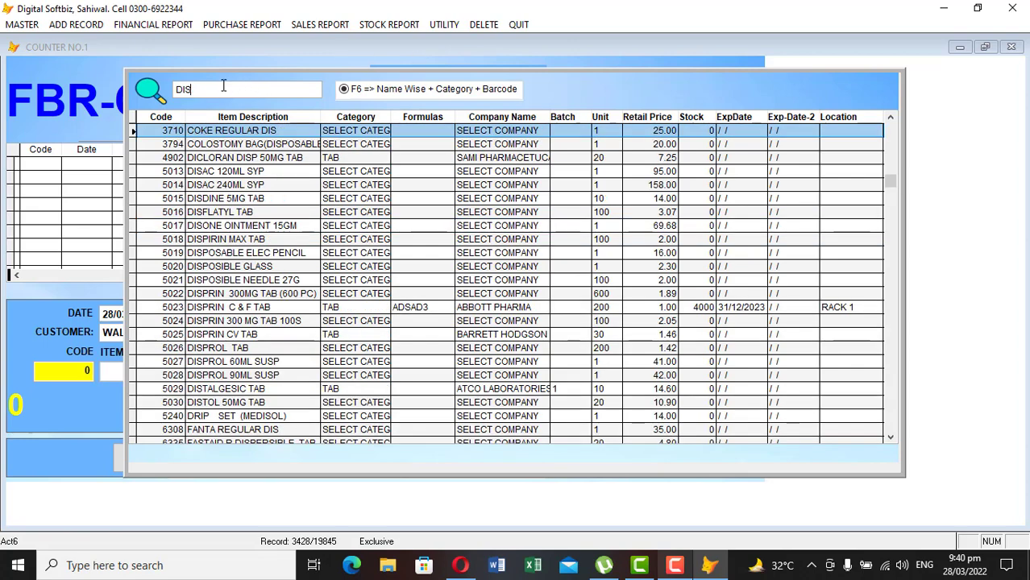
pyautogui.write('ADS')
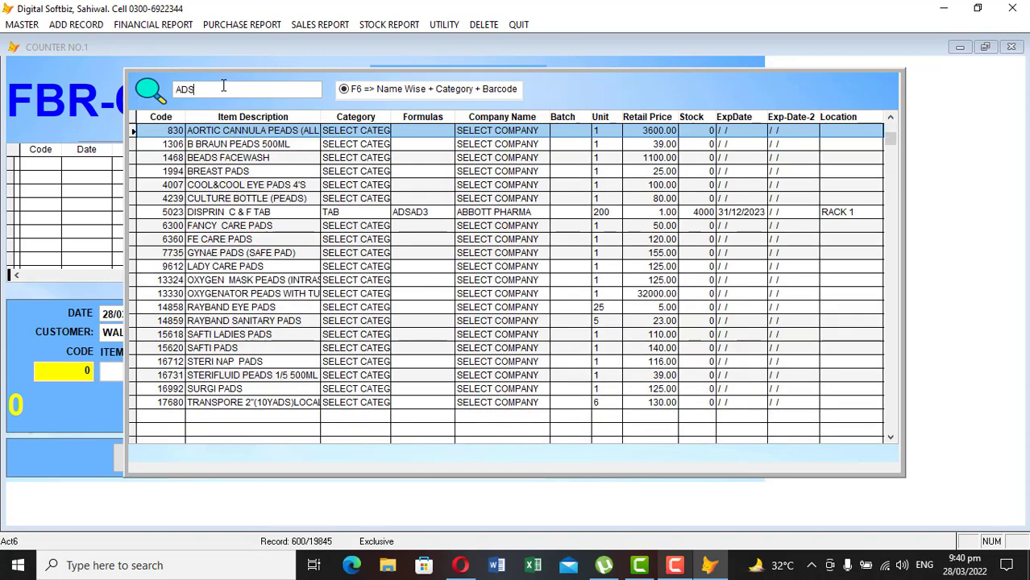
pyautogui.write('AD')
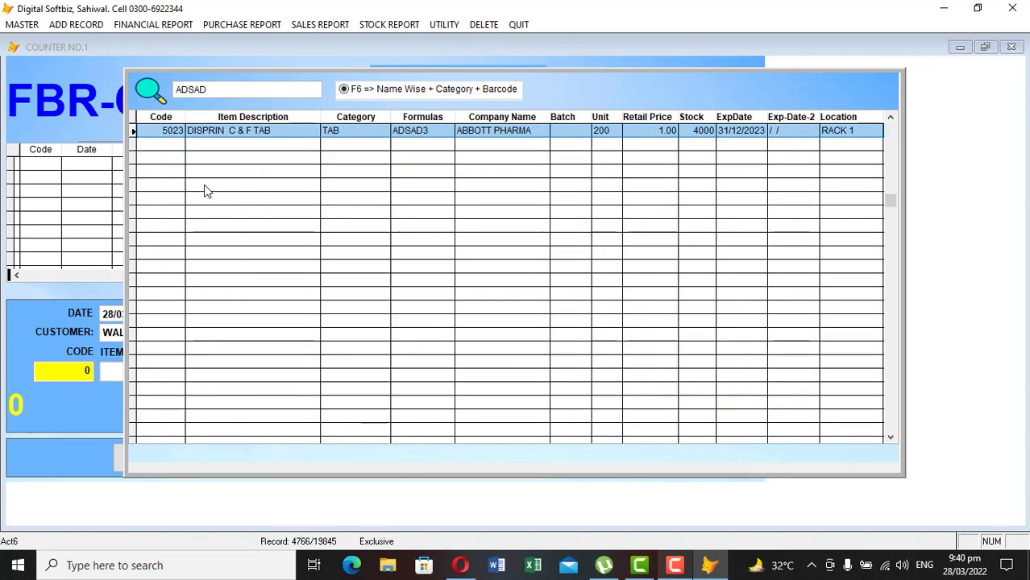
pyautogui.doubleClick(274, 133)
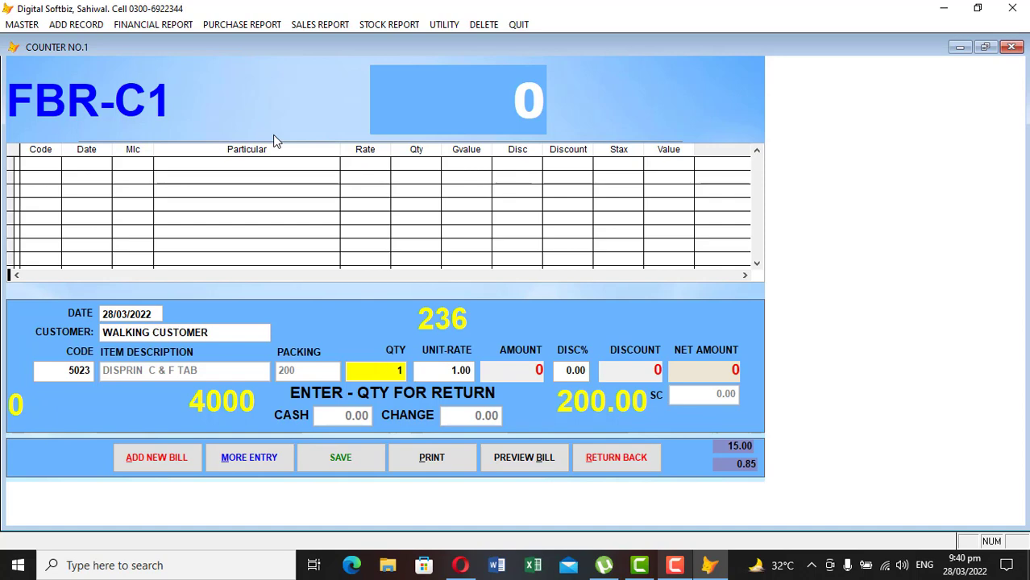
# Set the DISPRIN C & F TAB quantity on the bill to 100 and keep its discount at 0%.
pyautogui.write('00')
pyautogui.press('Return')
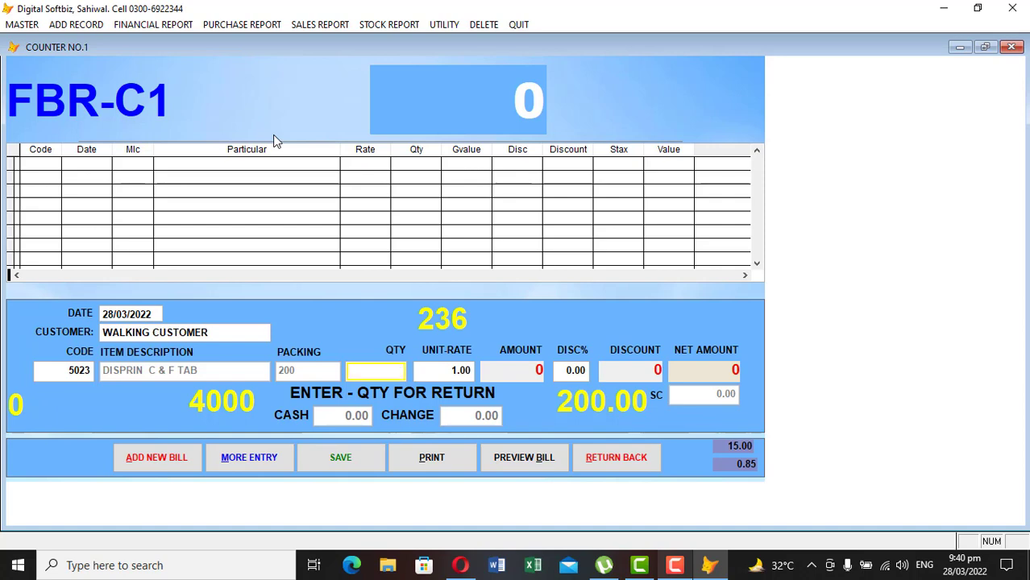
pyautogui.press('Return')
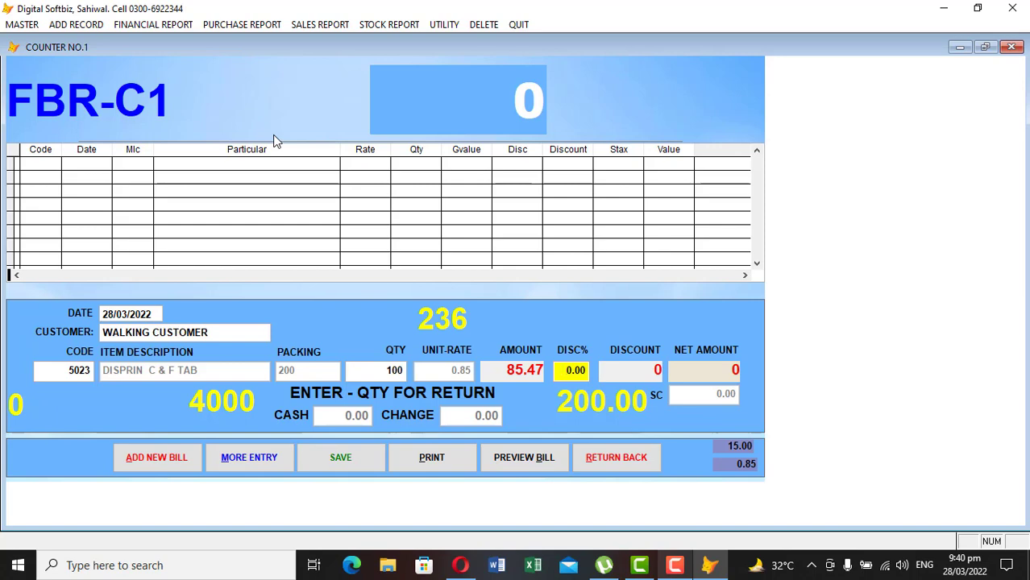
pyautogui.press('Return')
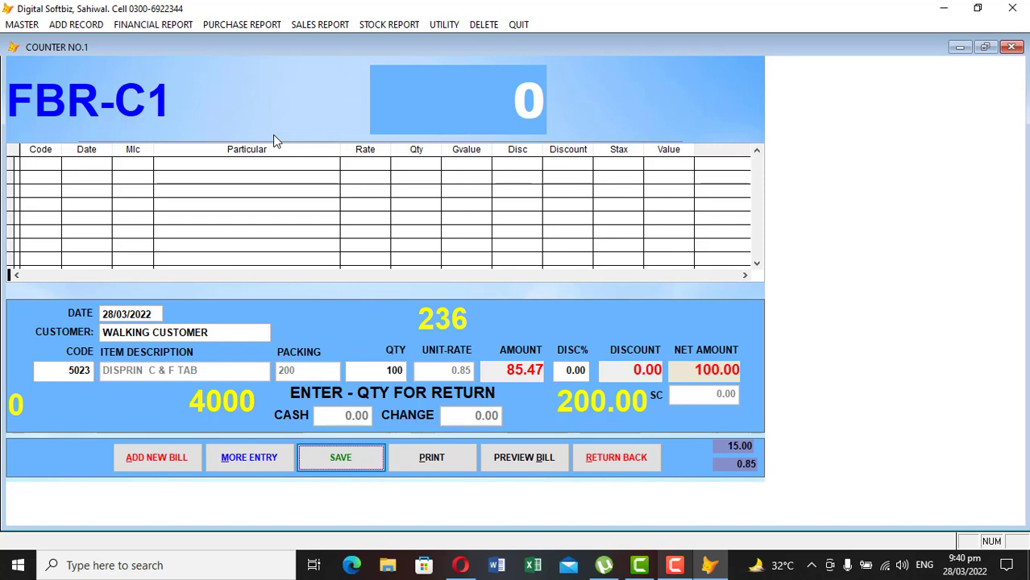
# Save the DISPRIN C & F TAB bill and open its cash register for printing, leaving cash and change at 0.00.
pyautogui.press('Return')
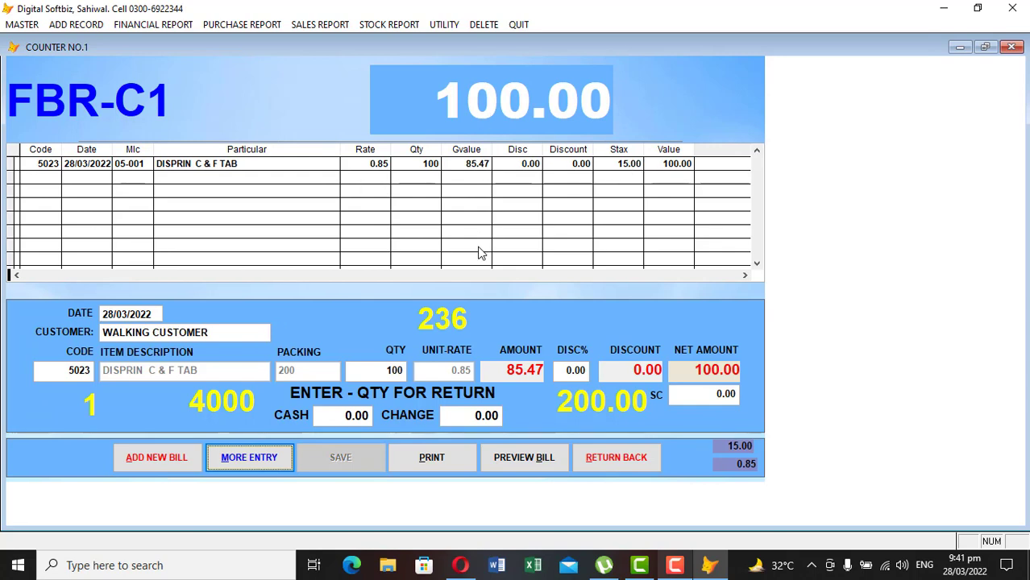
pyautogui.click(450, 461)
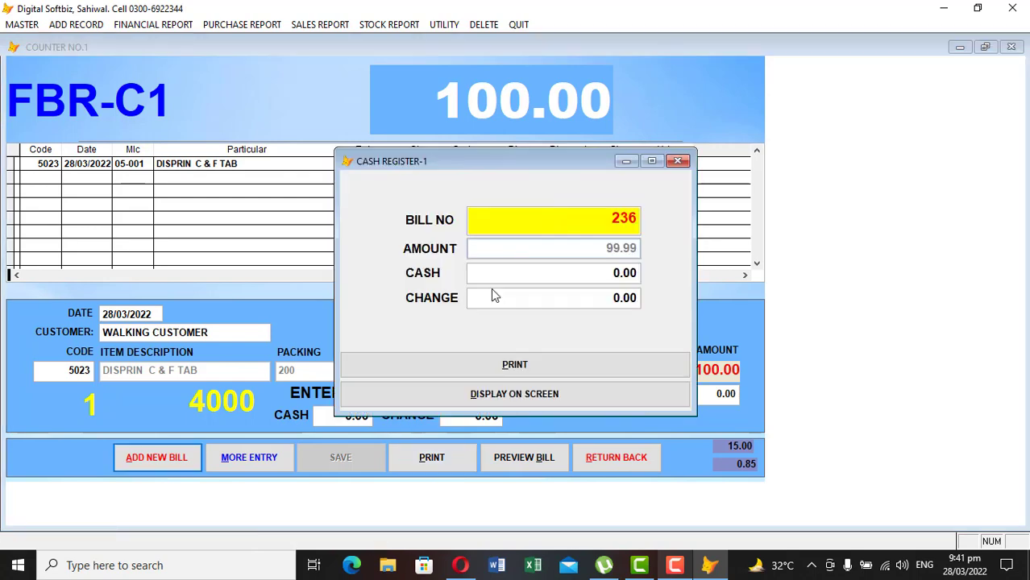
pyautogui.press('Return')
pyautogui.press('Return')
pyautogui.press('Return')
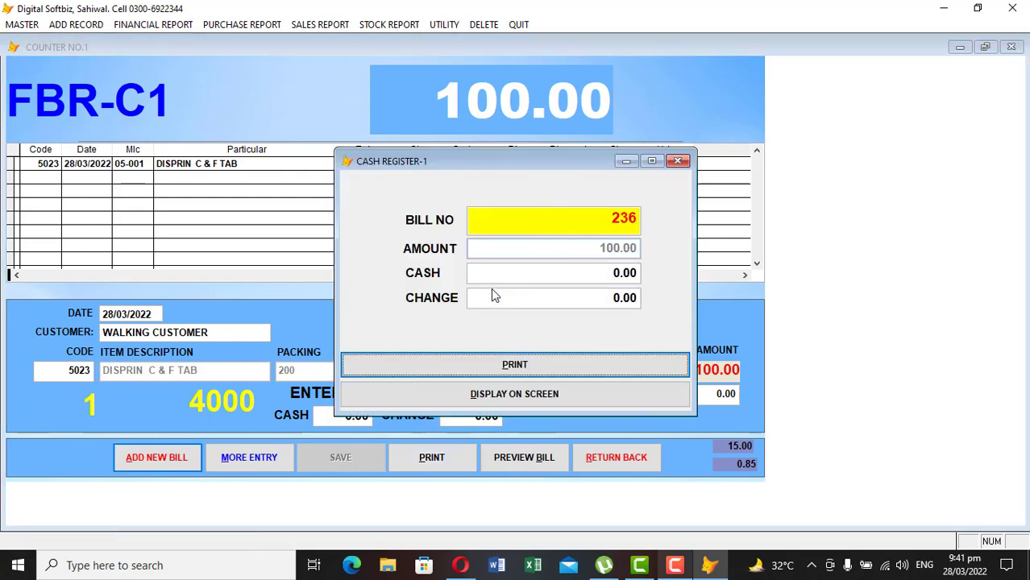
# Display the bill's sales tax invoice on screen, close the preview and leave sales counter 1.
pyautogui.press('Tab')
pyautogui.press('Return')
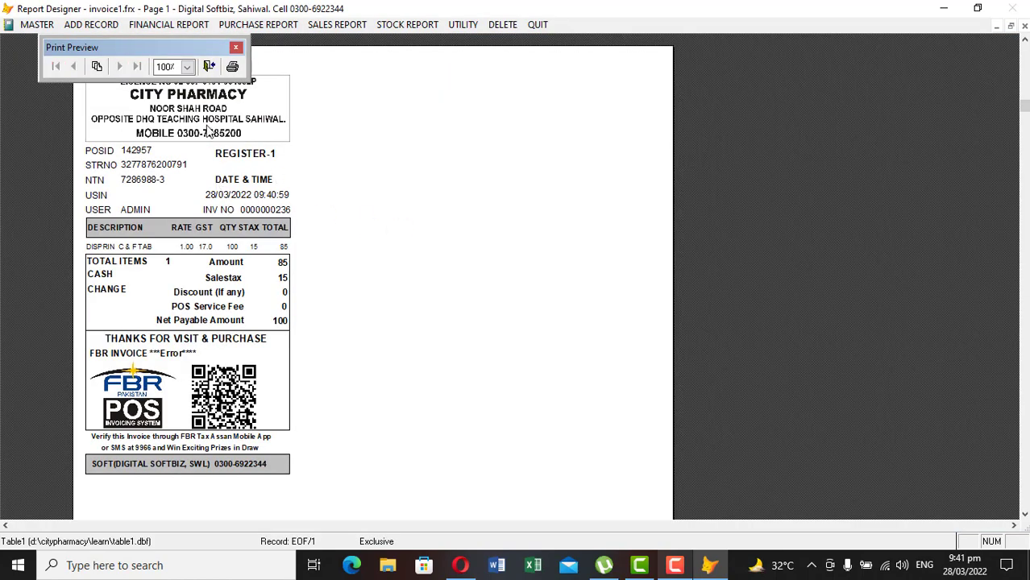
pyautogui.moveTo(167, 43); pyautogui.dragTo(161, 30)
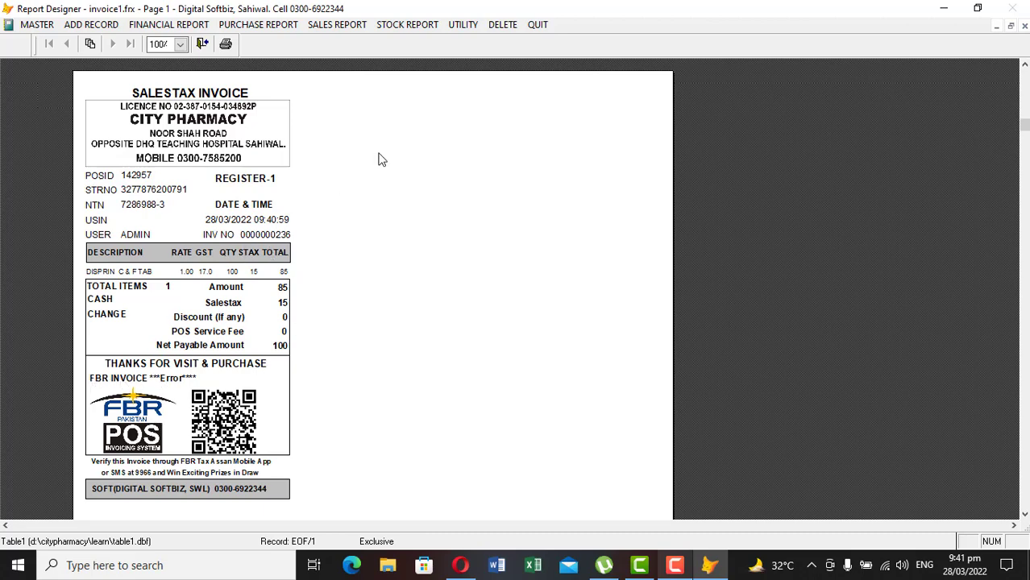
pyautogui.press('Escape')
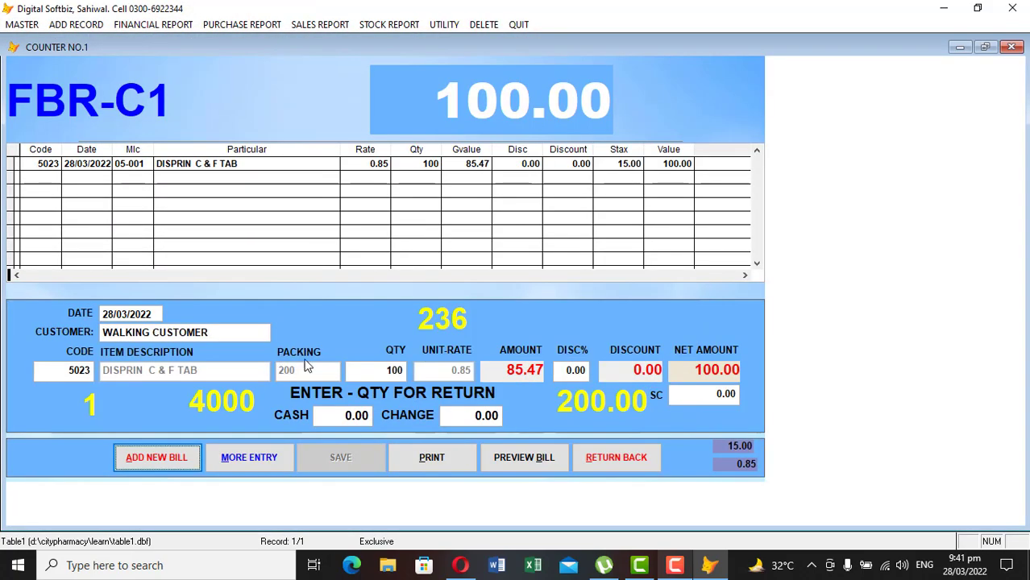
pyautogui.click(159, 462)
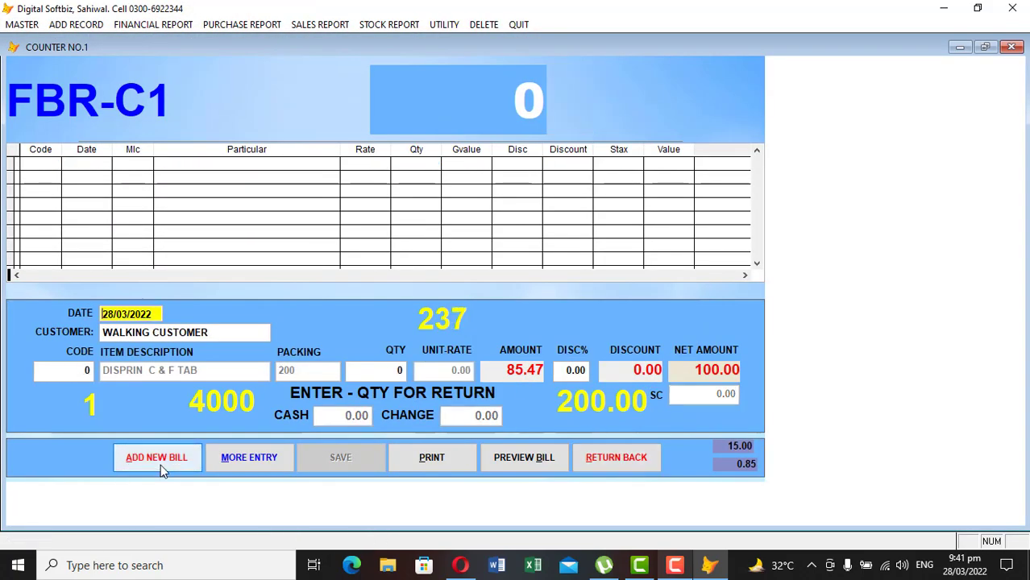
pyautogui.click(628, 462)
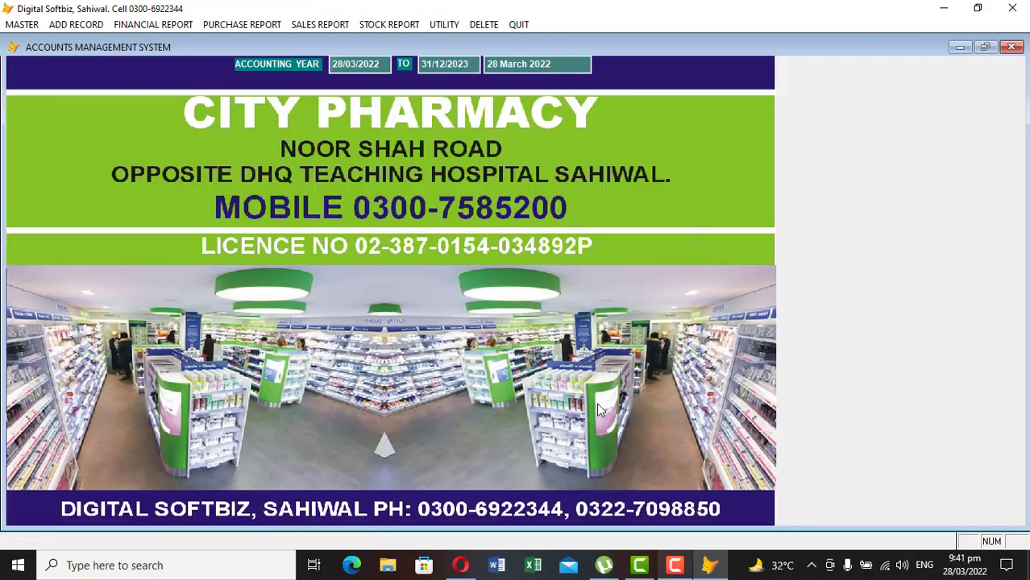
# Transfer the counter sales to the main program.
pyautogui.click(445, 25)
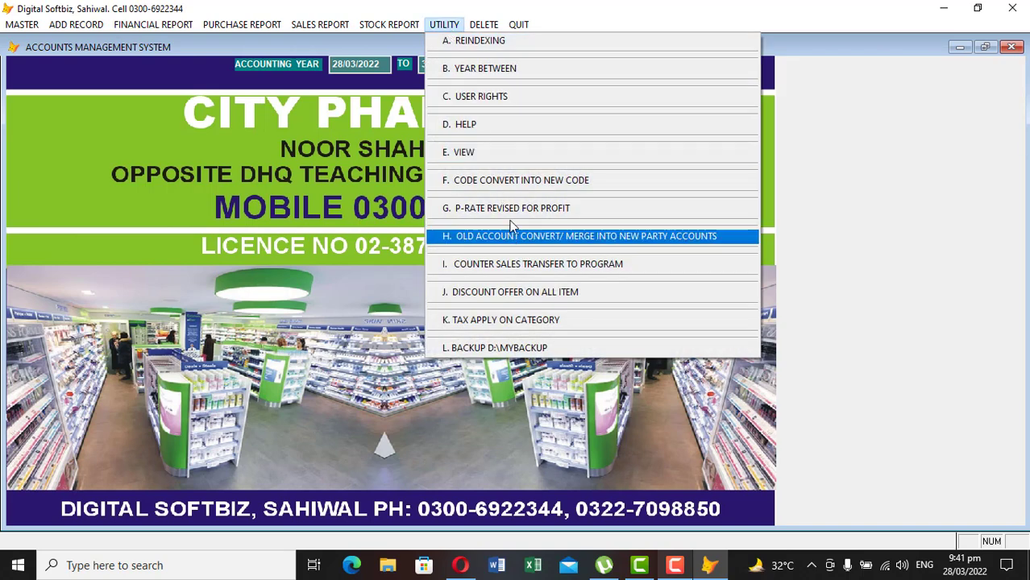
pyautogui.click(608, 263)
pyautogui.click(612, 328)
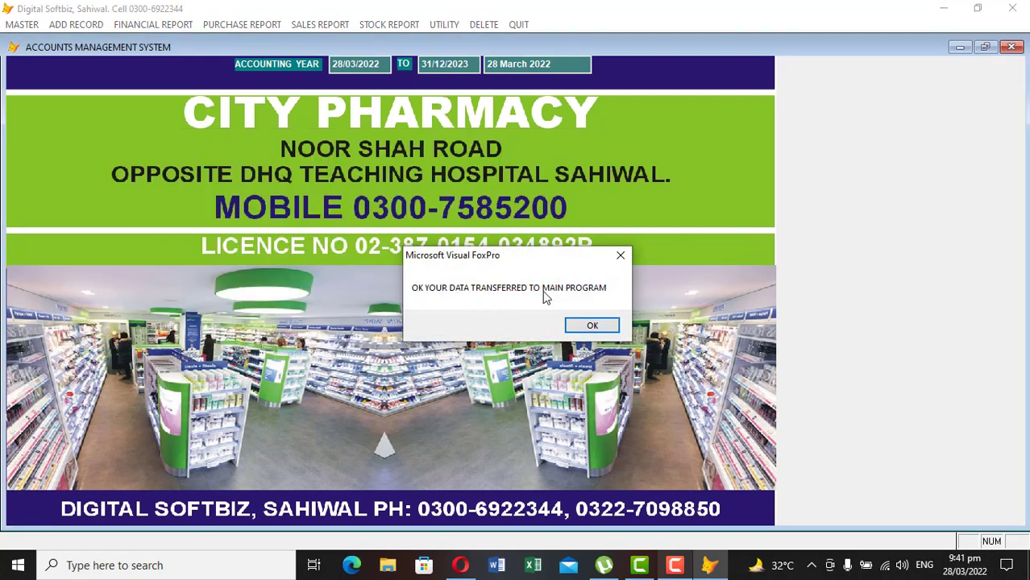
pyautogui.click(590, 325)
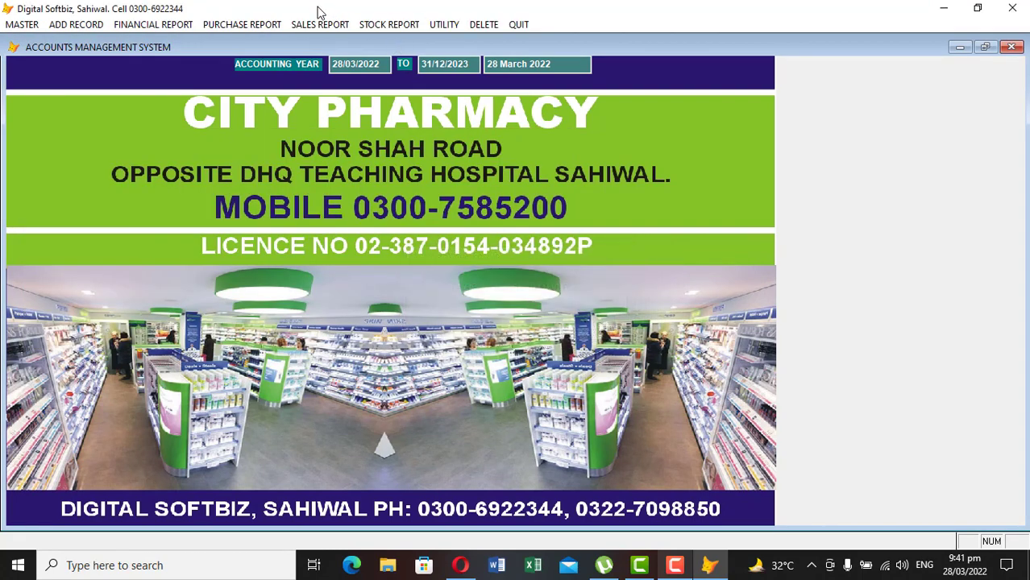
# Preview the daily sales report from 28/03/2022 to 28/03/2022 and close it after checking the sale.
pyautogui.click(316, 24)
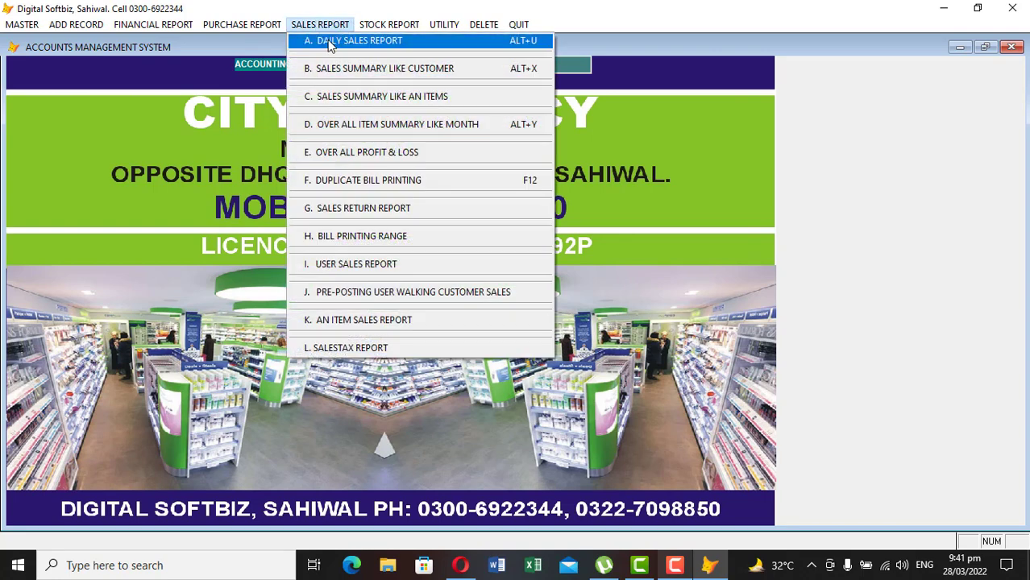
pyautogui.click(329, 42)
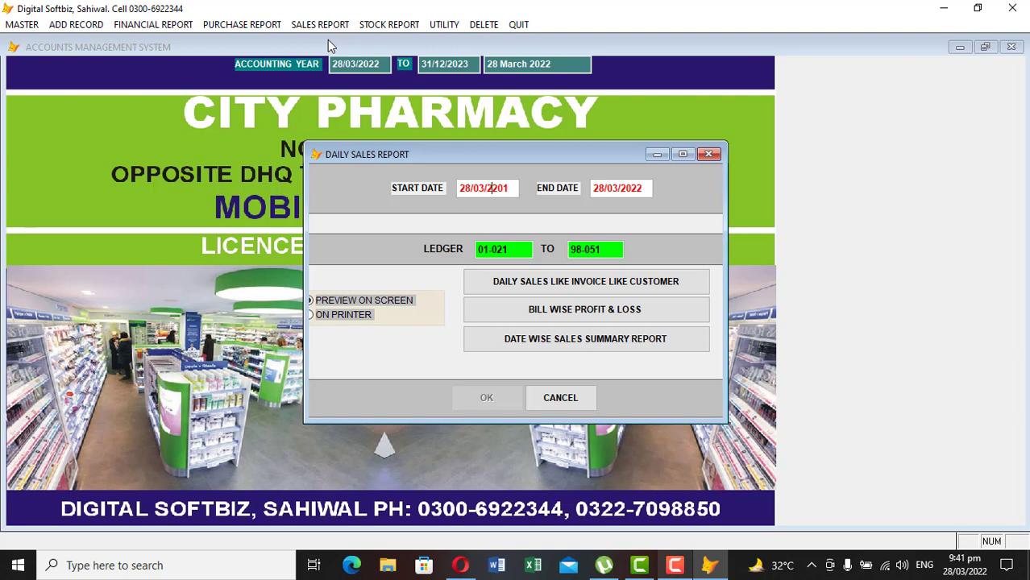
pyautogui.press('Return')
pyautogui.press('Return')
pyautogui.press('Return')
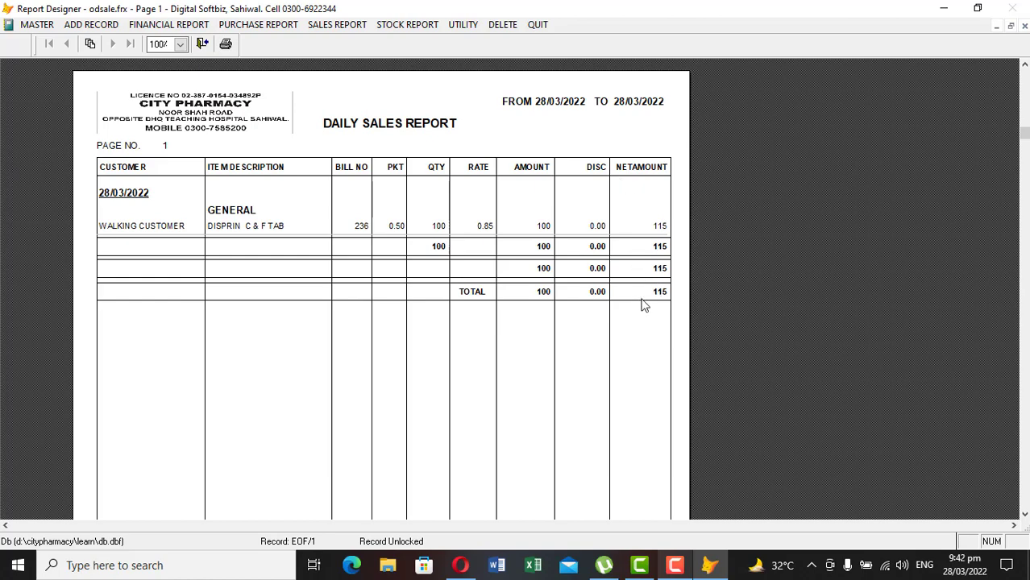
pyautogui.press('Escape')
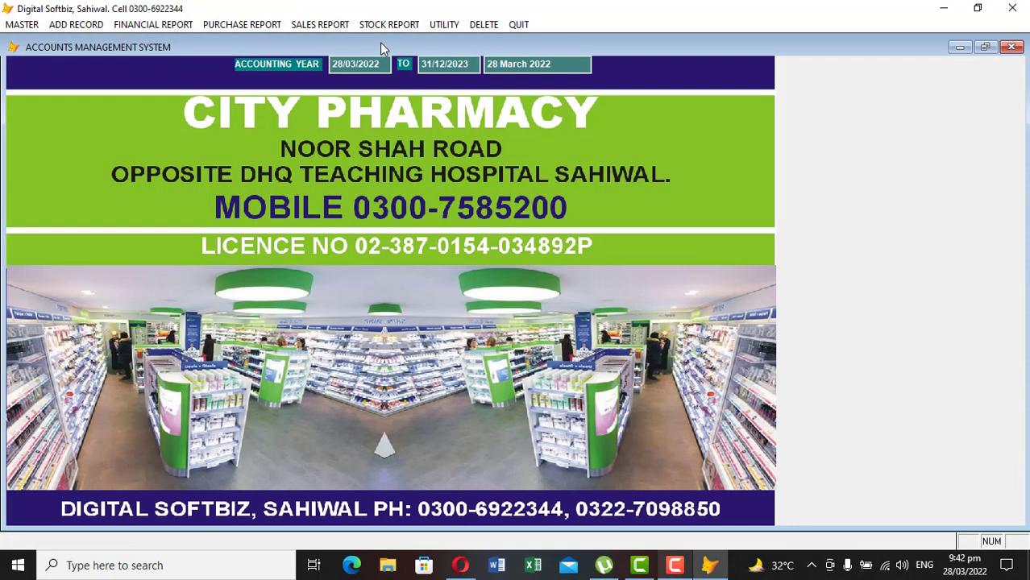
# Preview the stock in hand report up to 28/03/2022 and check the DISPRIN C & F TAB stock under ABBOTT PHARMA.
pyautogui.click(389, 24)
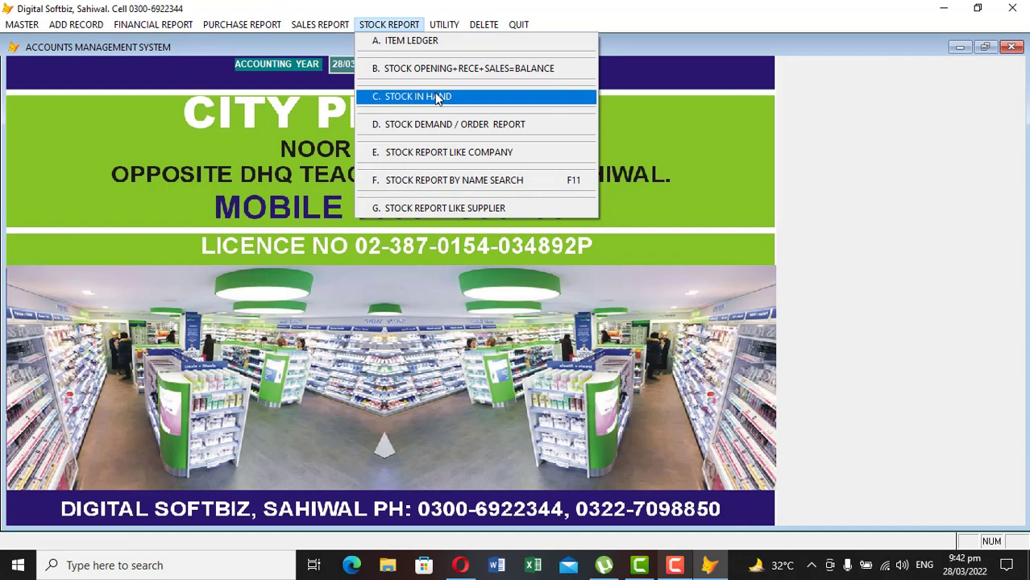
pyautogui.click(436, 96)
pyautogui.press('Return')
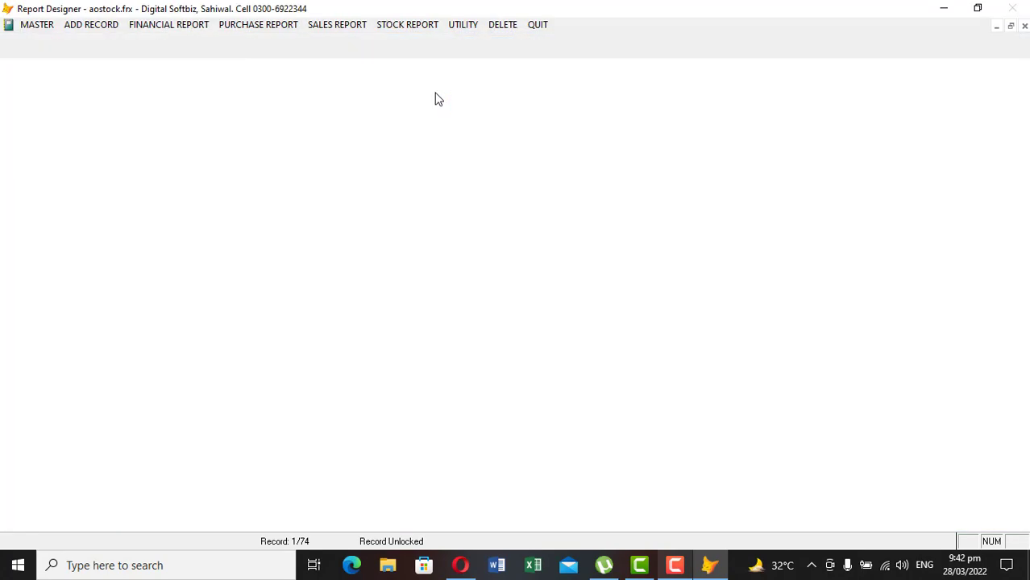
pyautogui.click(250, 239)
pyautogui.click(428, 453)
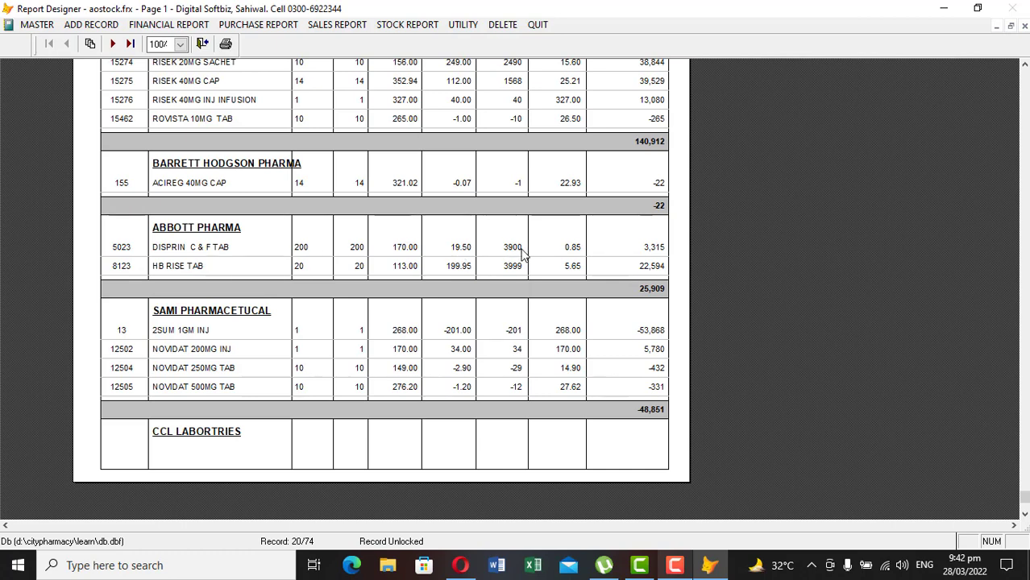
pyautogui.press('Escape')
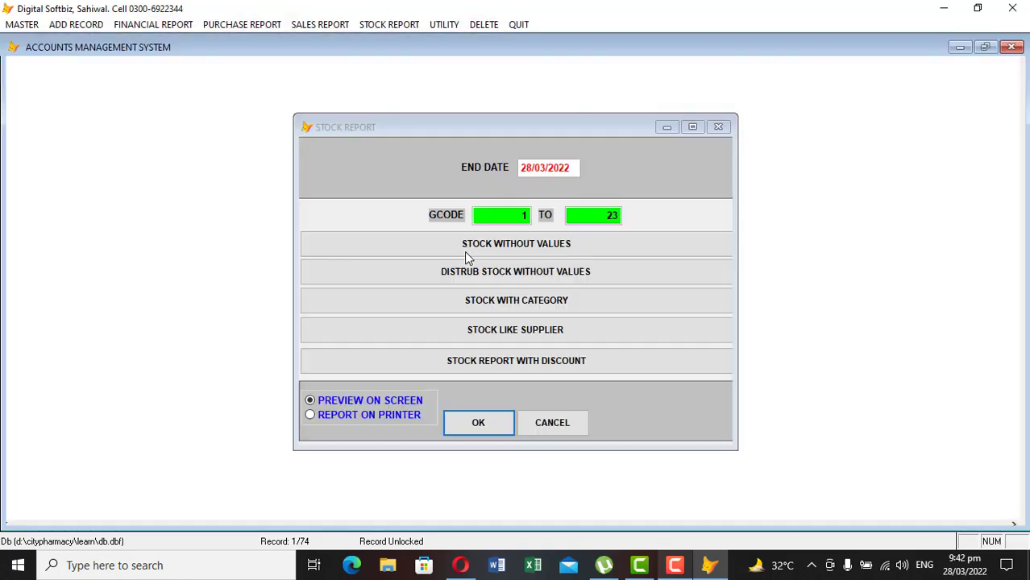
pyautogui.press('Escape')
# Start a purchase invoice with party bill number 32 for the SUPPLIER account, code 04-001.
pyautogui.click(84, 26)
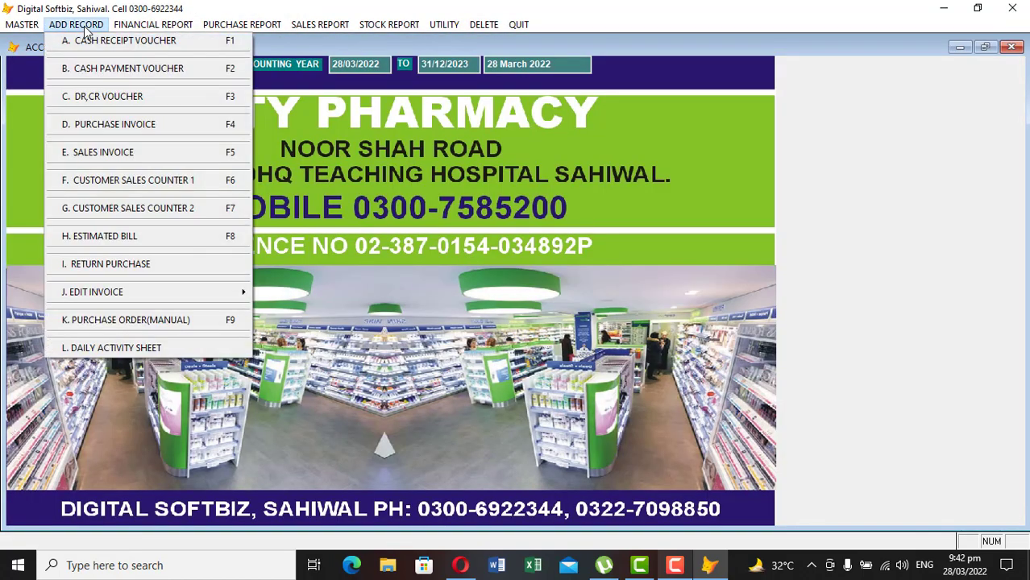
pyautogui.click(128, 131)
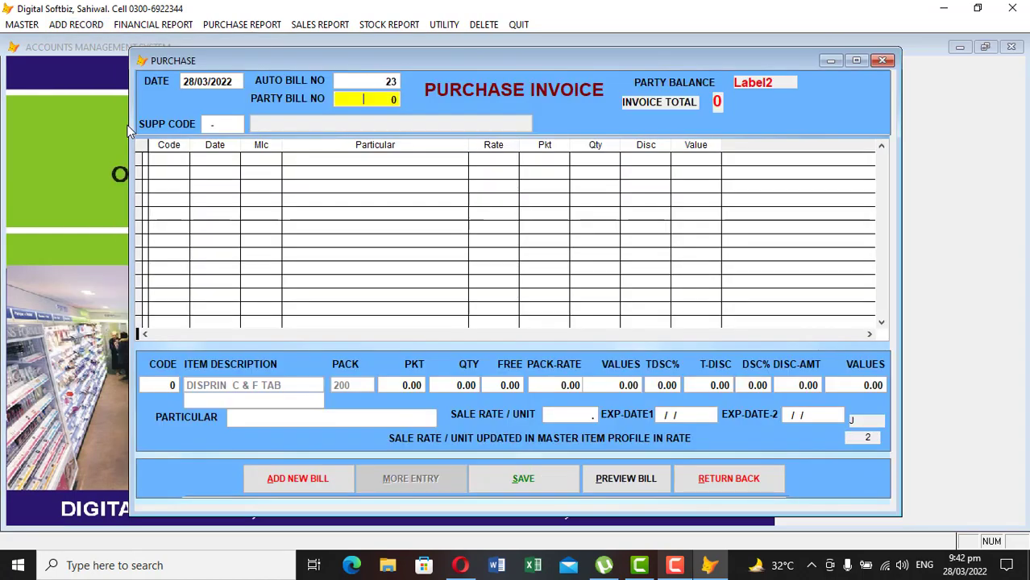
pyautogui.press('Return')
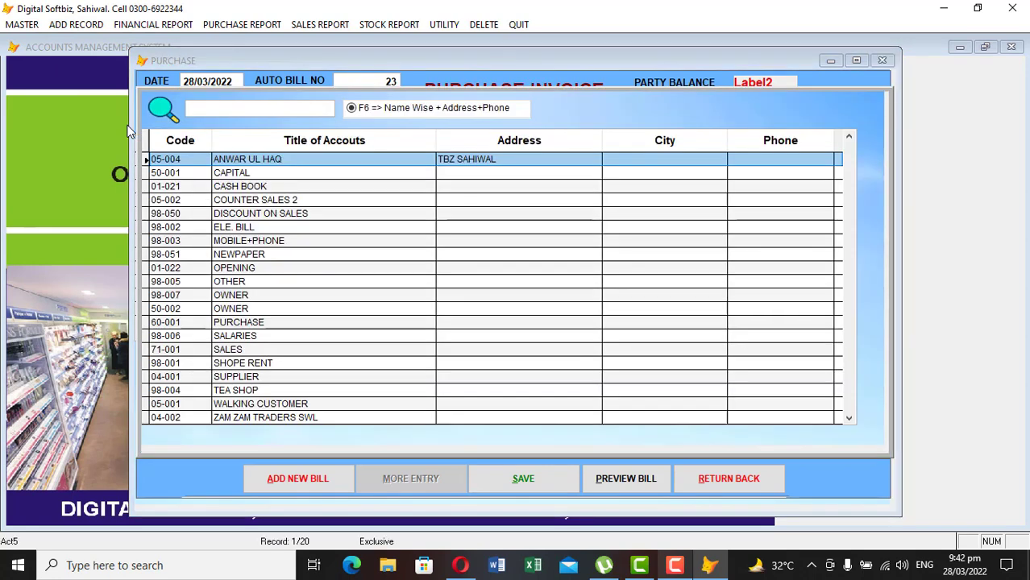
pyautogui.click(248, 108)
pyautogui.write('SU')
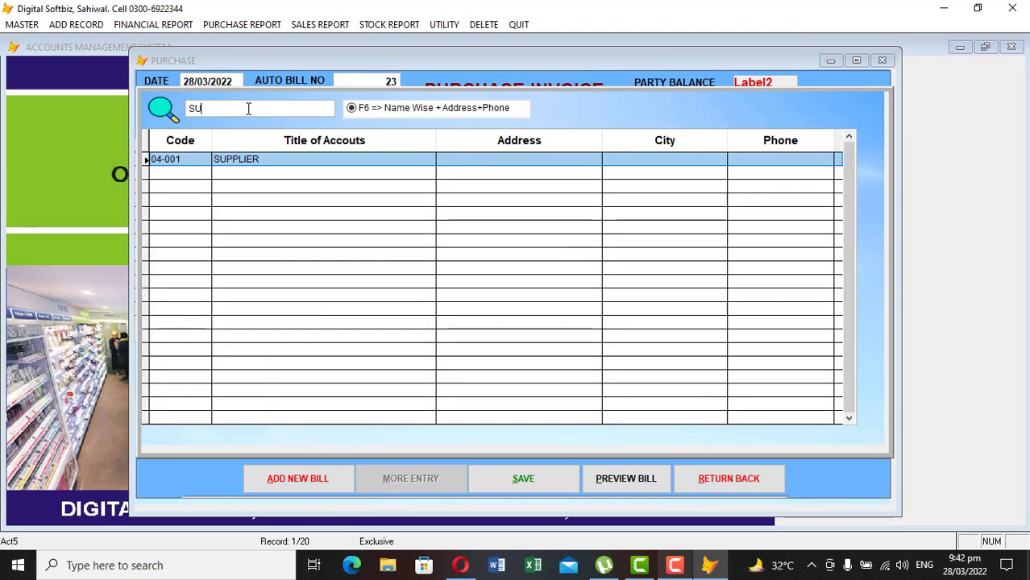
pyautogui.press('Return')
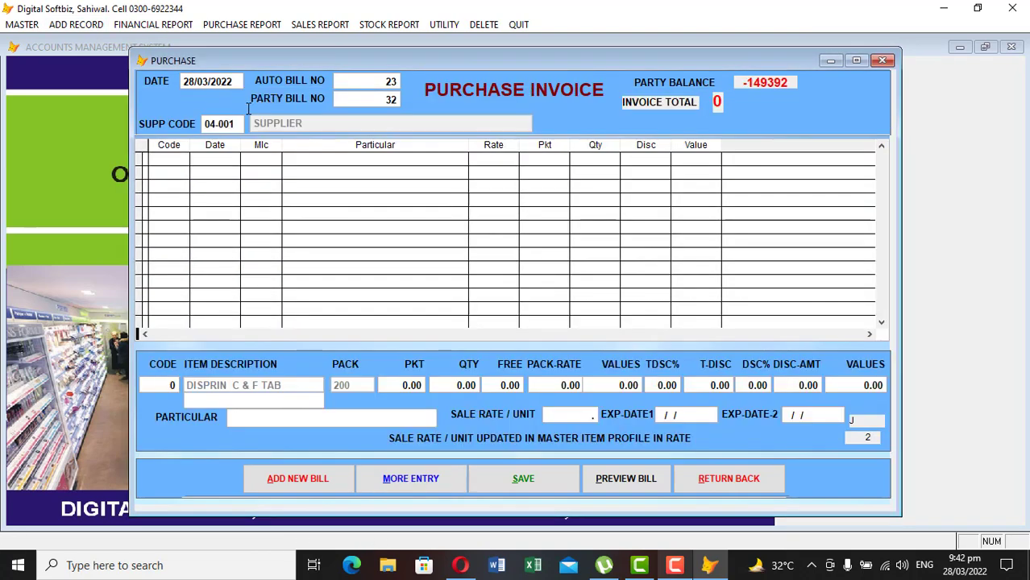
# Search the purchase item list for DISP and add DISPRIN C & F TAB to the invoice entry.
pyautogui.write('DISP')
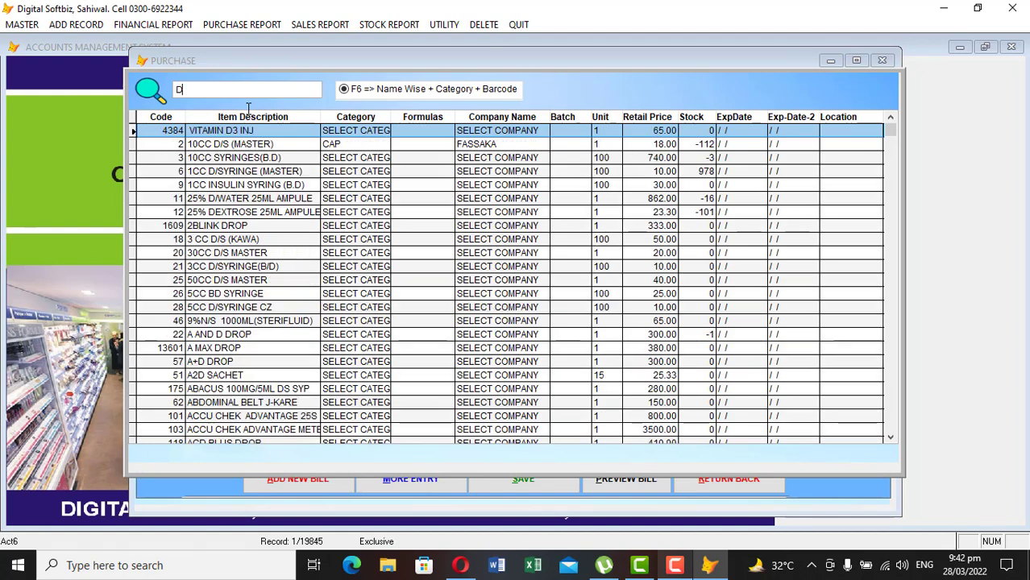
pyautogui.press('Down')
pyautogui.press('Down')
pyautogui.press('Down')
pyautogui.press('Down')
pyautogui.press('Down')
pyautogui.press('Down')
pyautogui.press('Down')
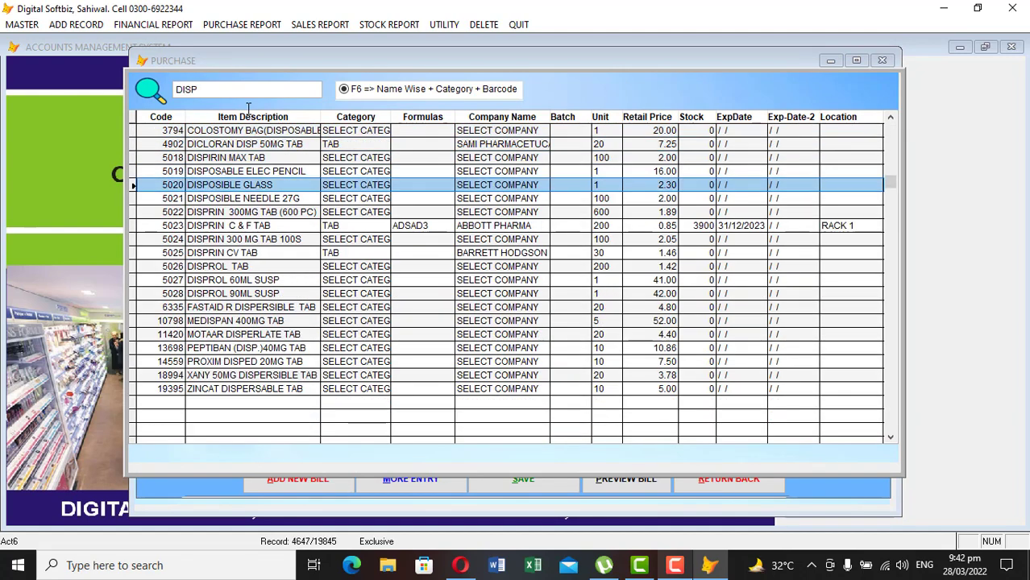
pyautogui.press('Return')
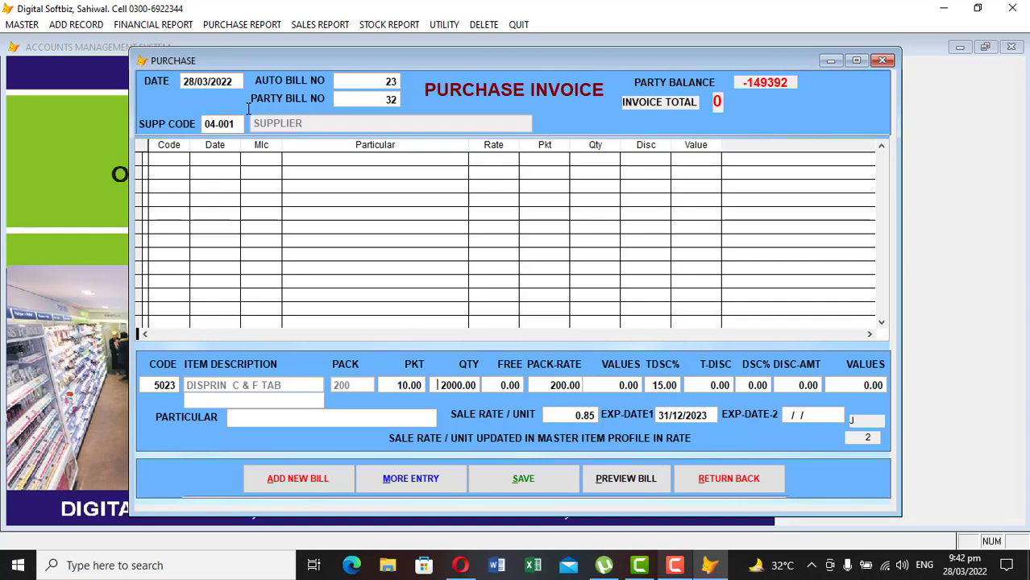
# Record 10 packets of DISPRIN C & F TAB at pack rate 200 with 15% TDSC, save the purchase invoice and close it.
pyautogui.press('Return')
pyautogui.press('Return')
pyautogui.press('Return')
pyautogui.press('Return')
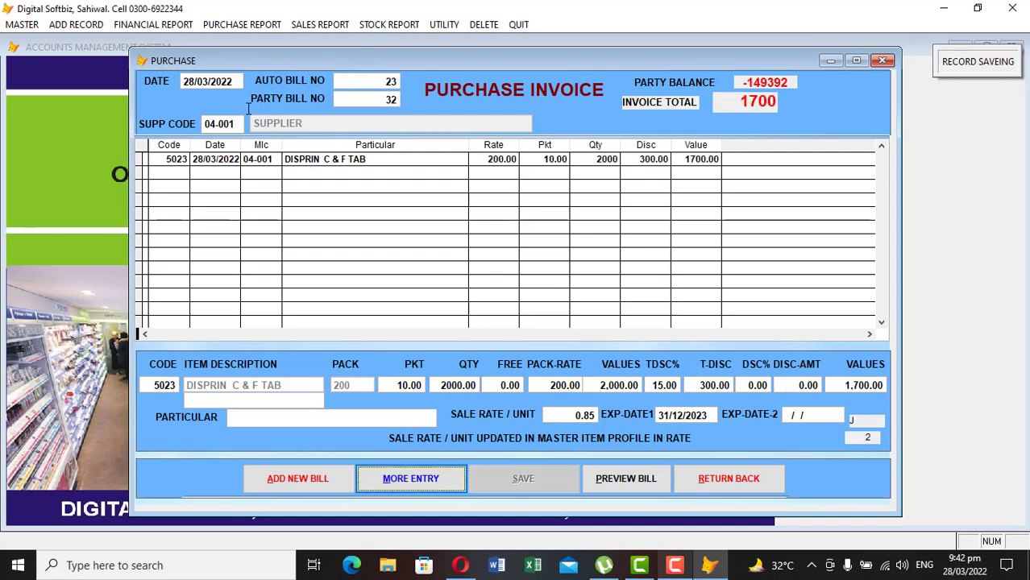
pyautogui.click(719, 478)
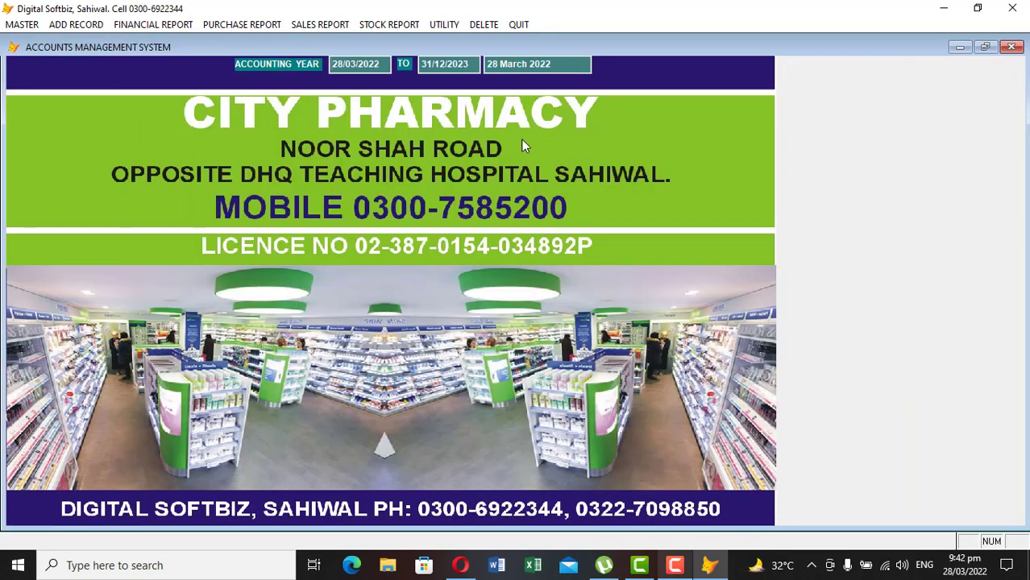
# Preview the stock in hand report again to check the DISPRIN C & F TAB stock after the purchase.
pyautogui.click(385, 25)
pyautogui.click(413, 99)
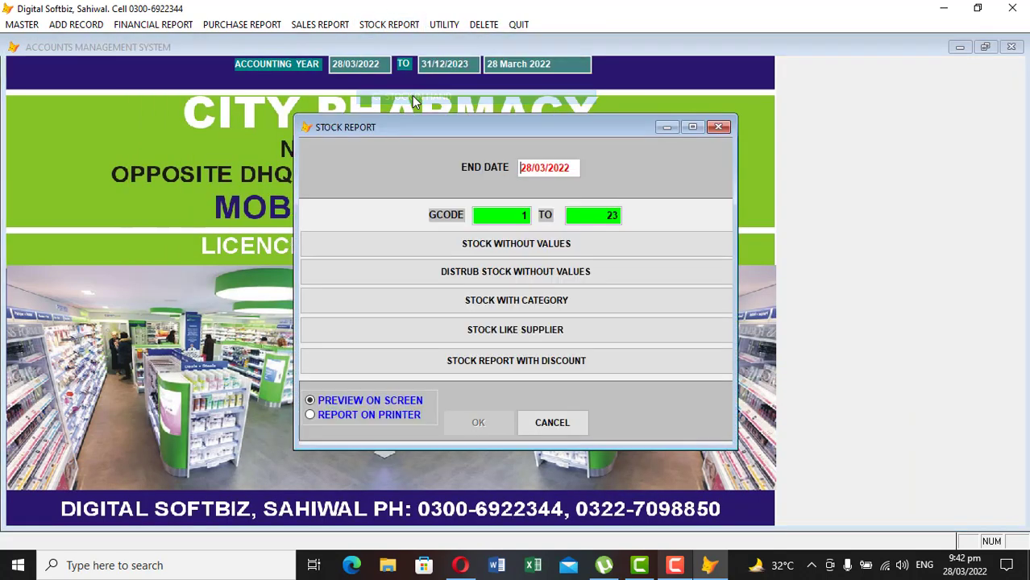
pyautogui.press('Return')
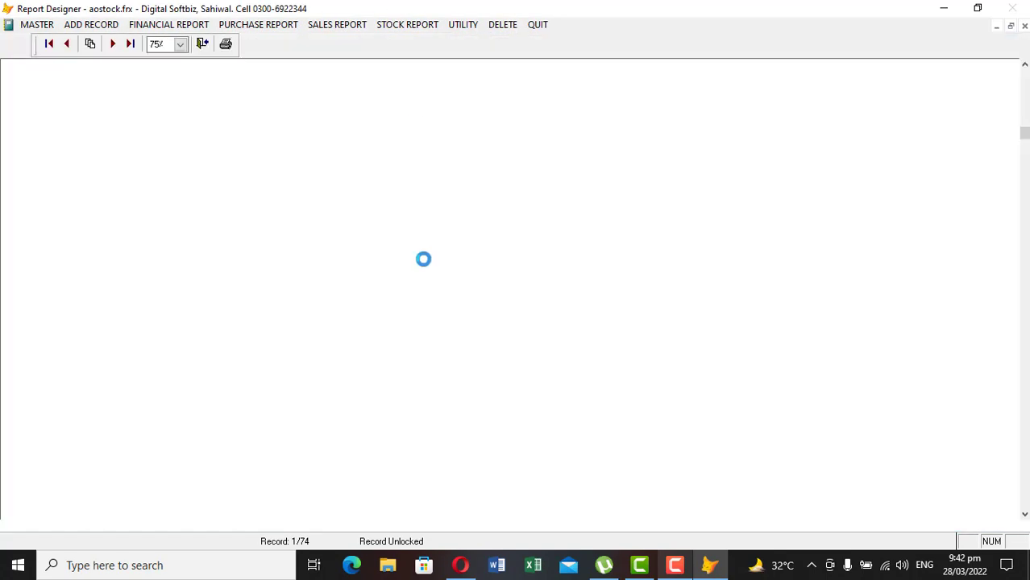
pyautogui.click(506, 432)
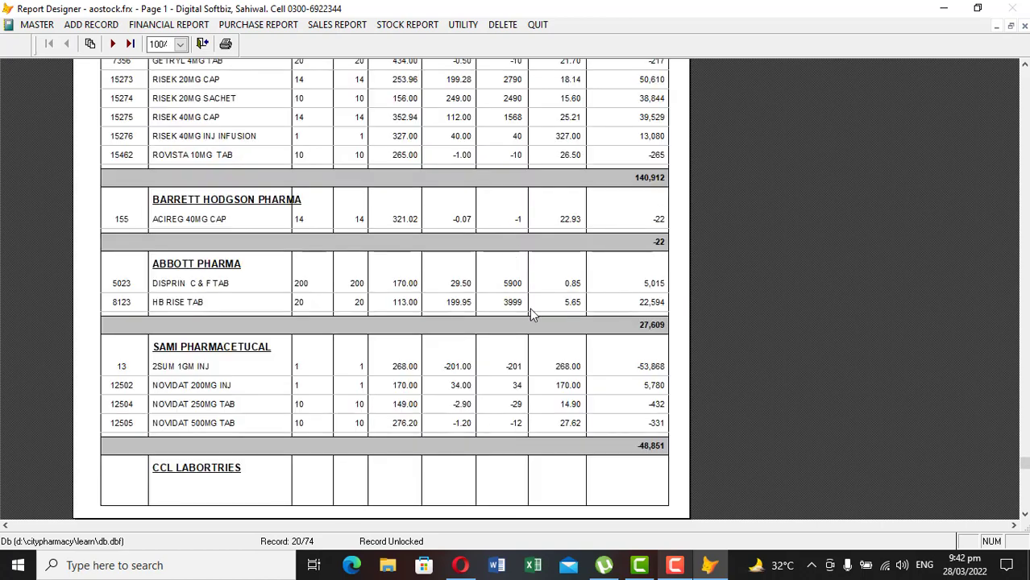
pyautogui.press('Escape')
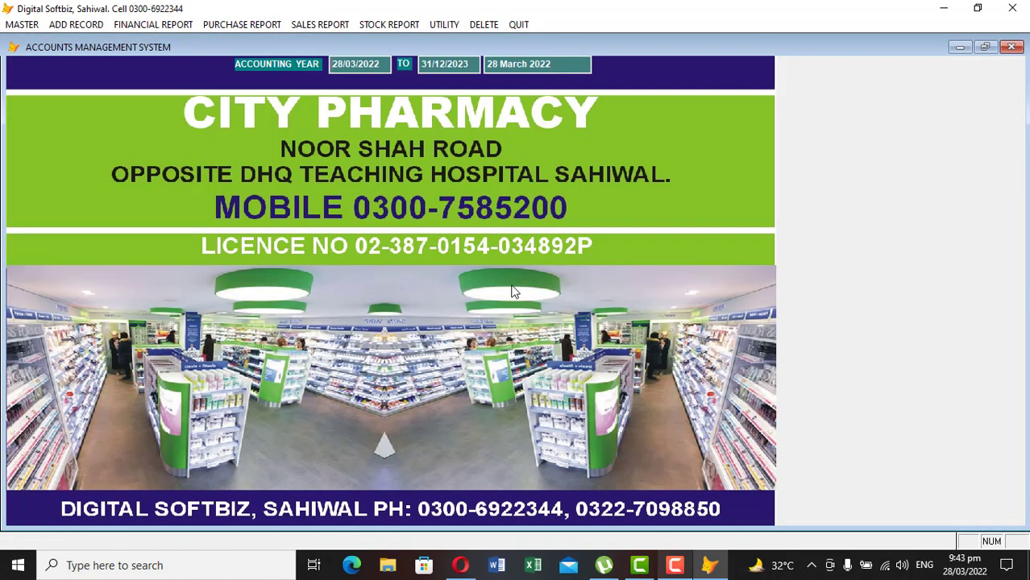
# Preview the SUPPLIER account's ledger up to 28/03/2022, check the DISPRIN C & F TAB purchase entry and the total, and close it.
pyautogui.click(160, 27)
pyautogui.click(163, 40)
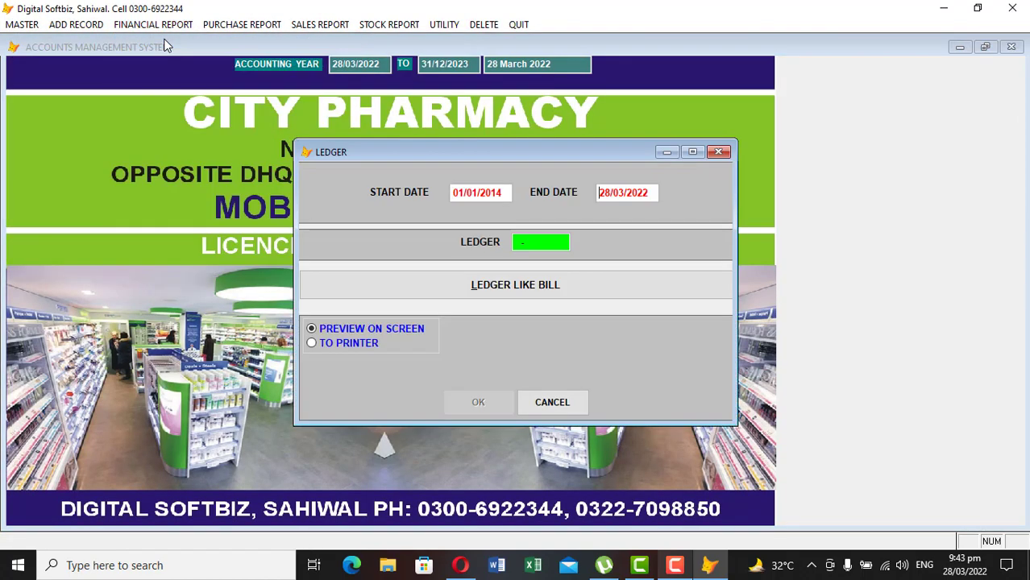
pyautogui.press('Return')
pyautogui.write('su')
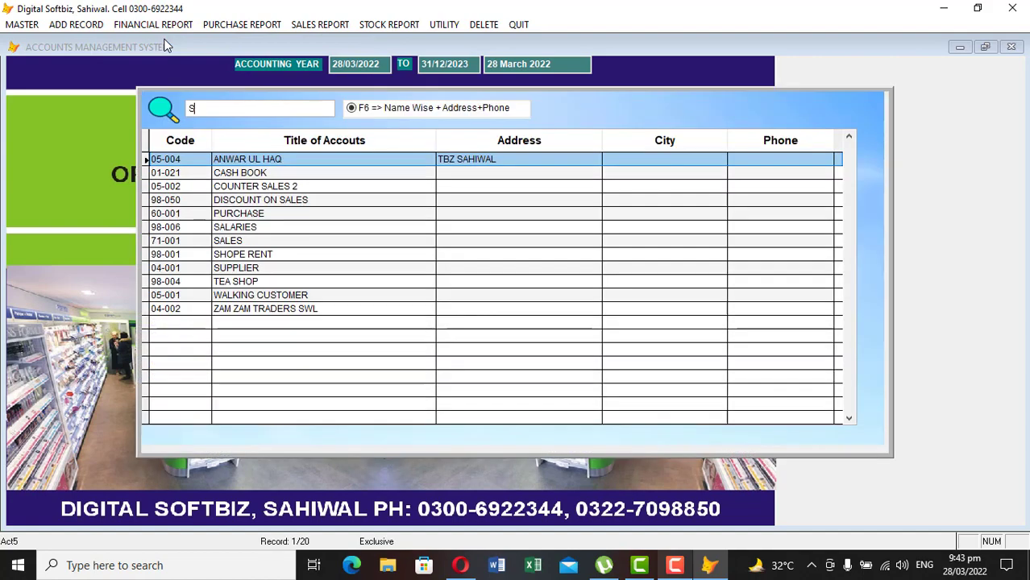
pyautogui.press('Return')
pyautogui.press('Return')
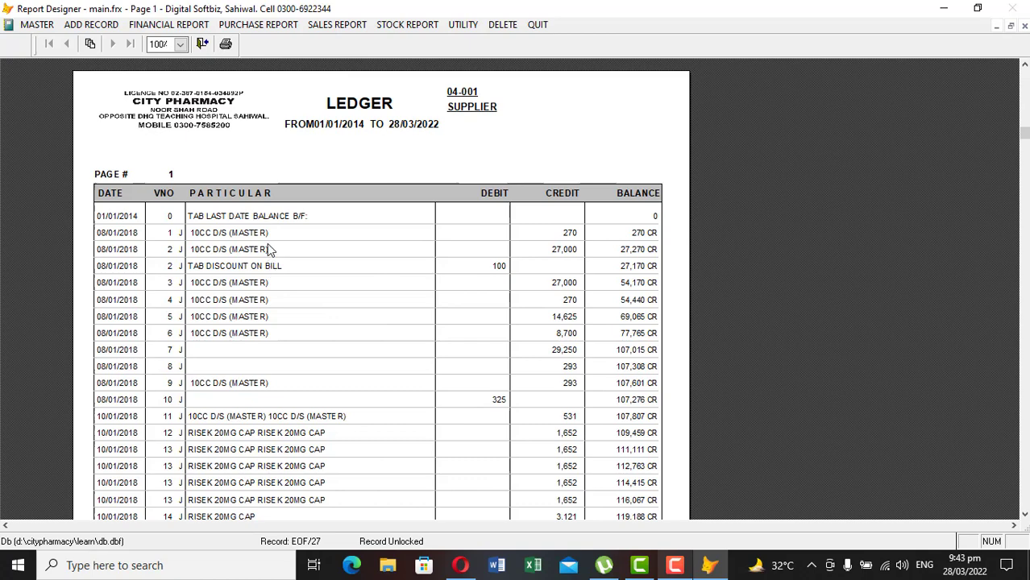
pyautogui.click(310, 259)
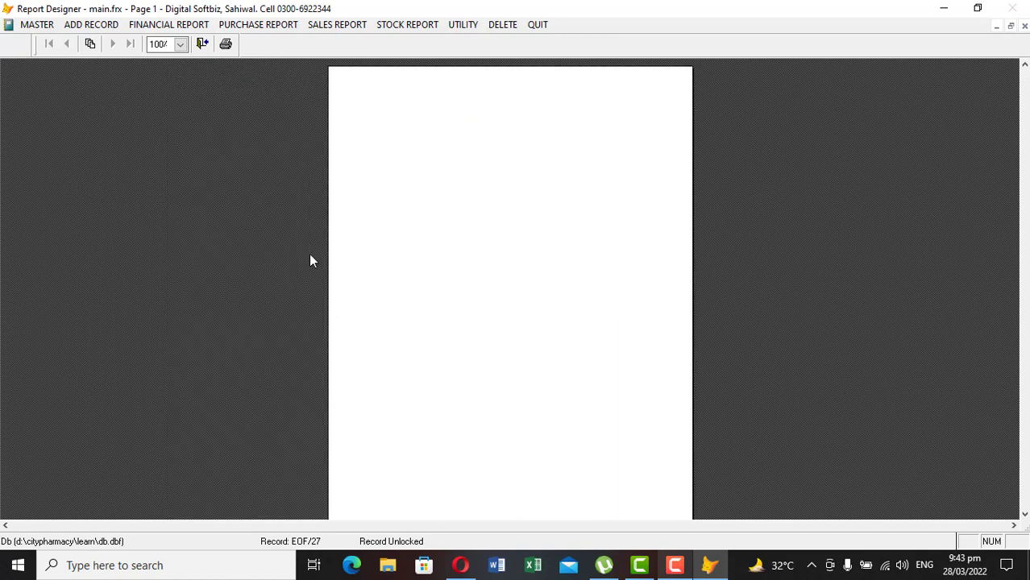
pyautogui.click(517, 368)
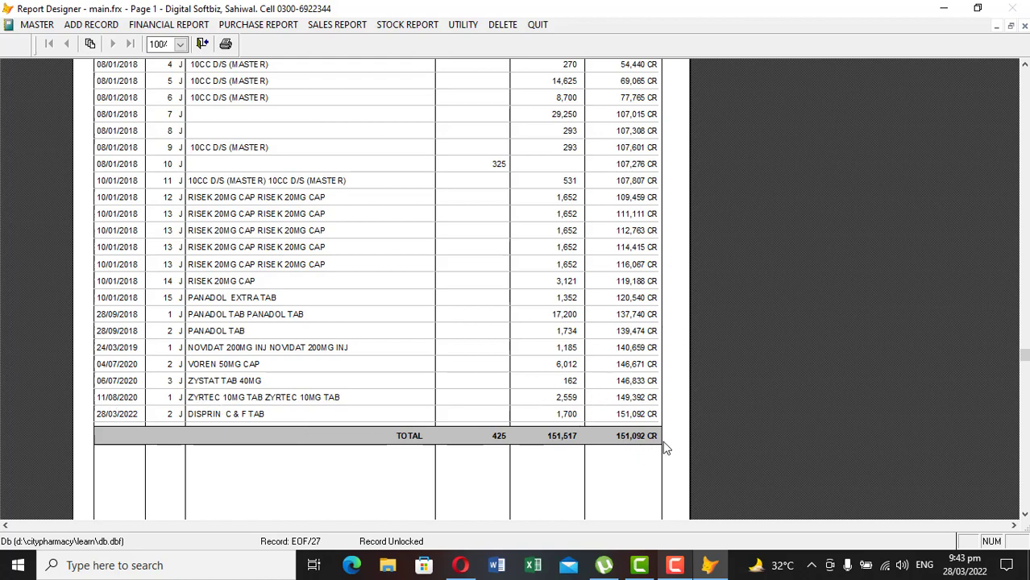
pyautogui.press('Escape')
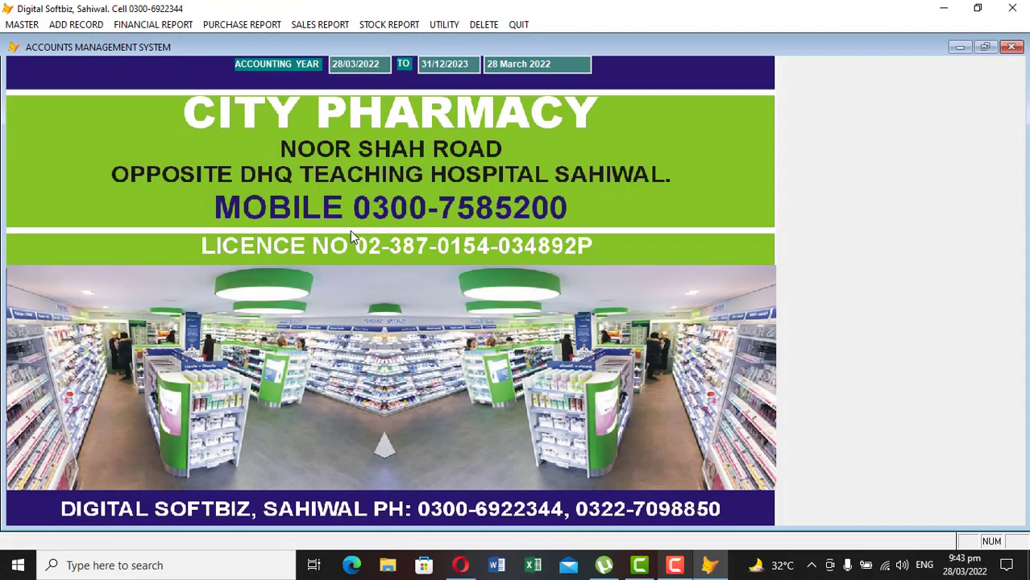
# Start a cash receipt voucher and search the account list for WAL to choose the WALKING CUSTOMER account.
pyautogui.click(95, 23)
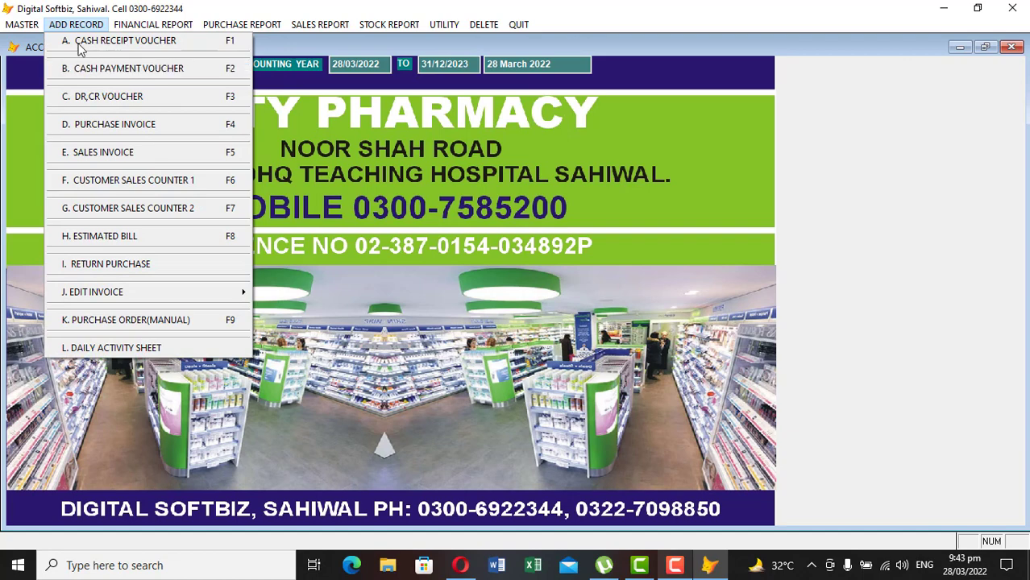
pyautogui.click(135, 43)
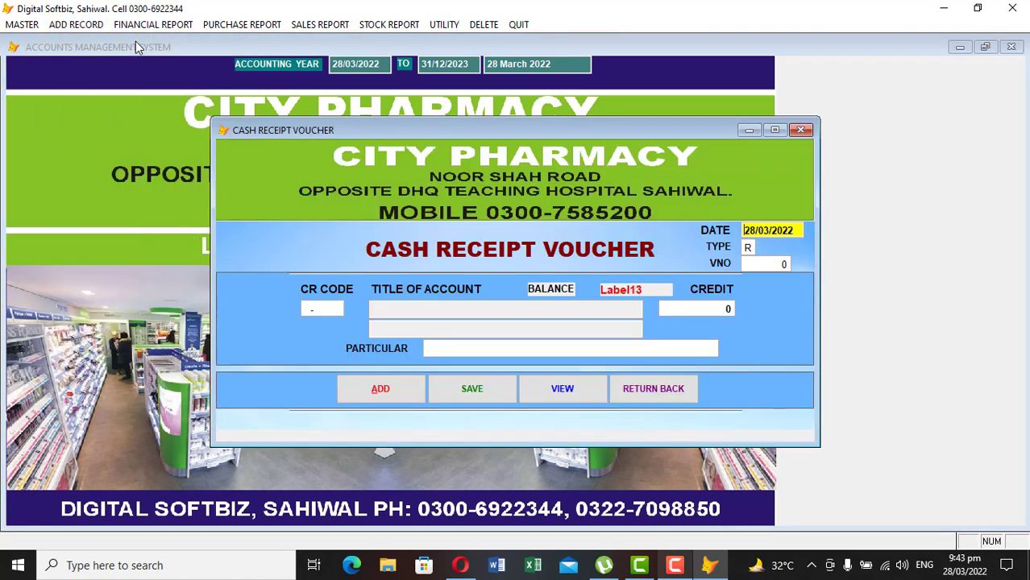
pyautogui.press('Return')
pyautogui.press('Return')
pyautogui.write('COU')
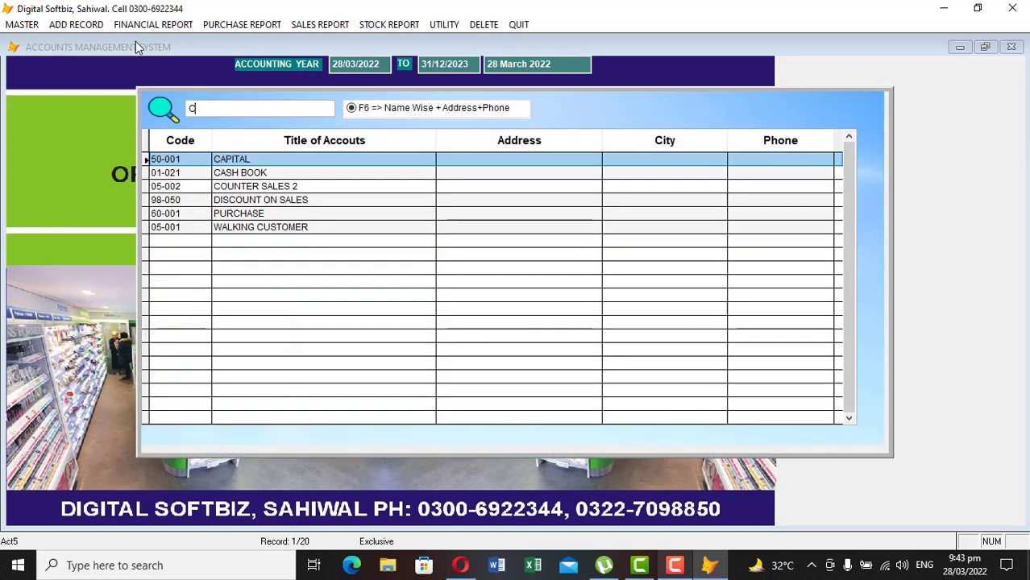
pyautogui.press('BackSpace')
pyautogui.press('BackSpace')
pyautogui.press('BackSpace')
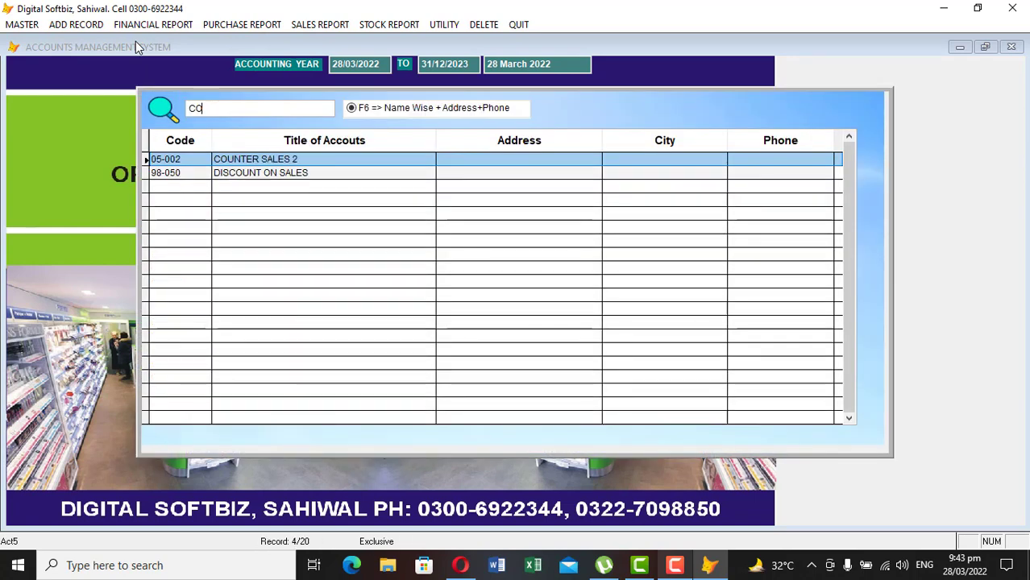
pyautogui.write('WAL')
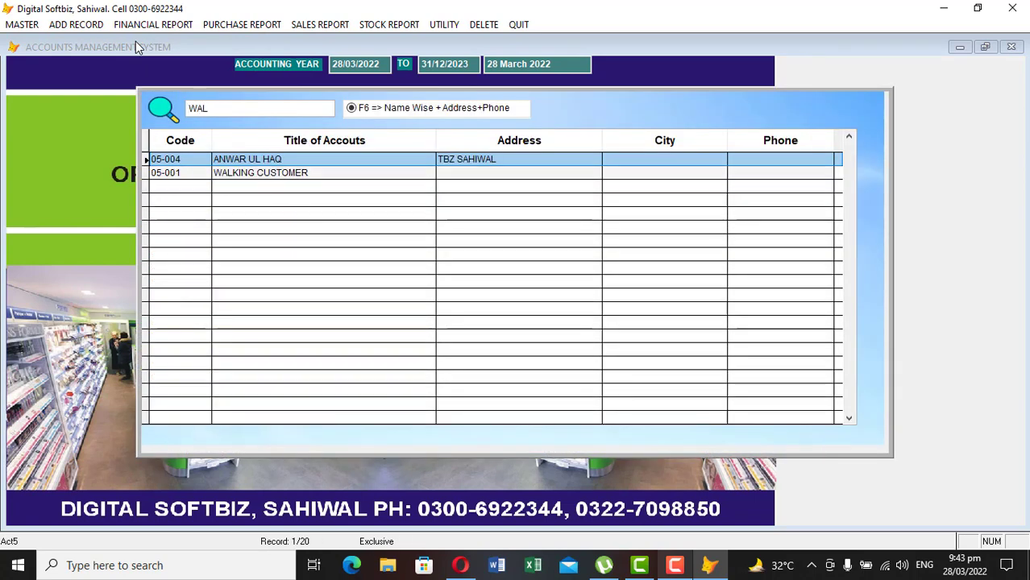
pyautogui.press('Down')
pyautogui.press('Return')
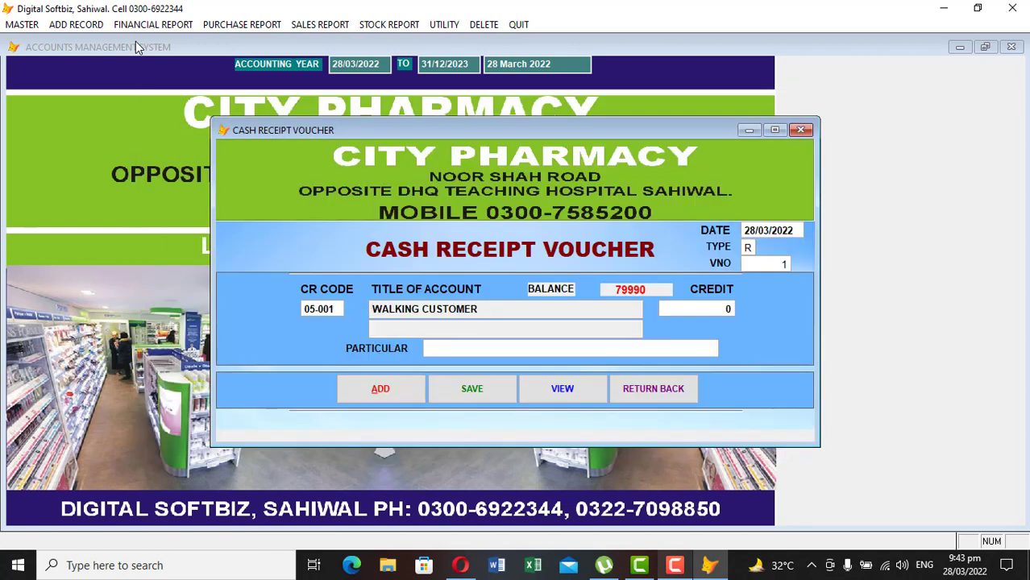
# Enter a credit of 79,990 with the particular "cash", save the cash receipt voucher and close it.
pyautogui.press('Return')
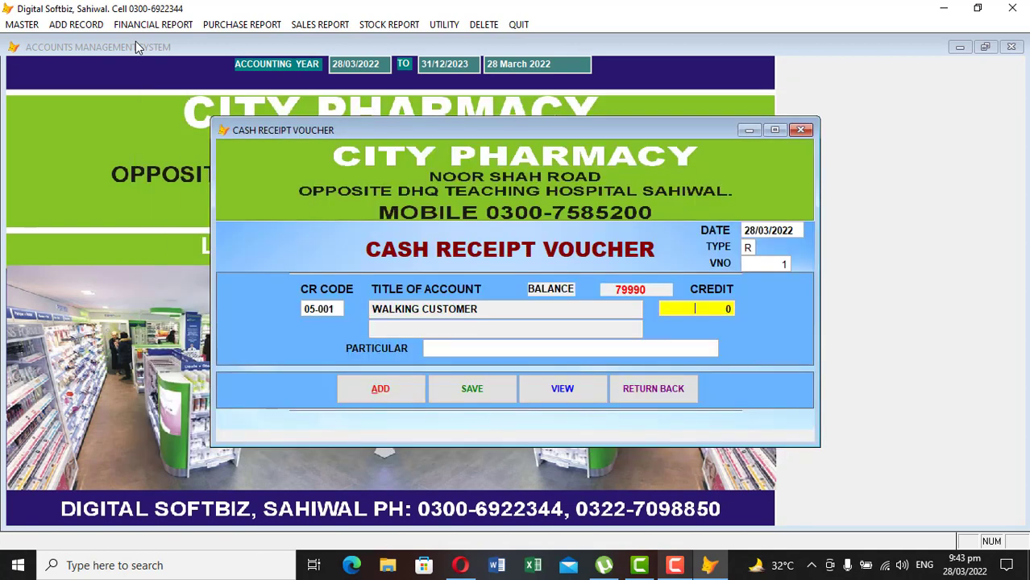
pyautogui.write('7,990 0')
pyautogui.press('Return')
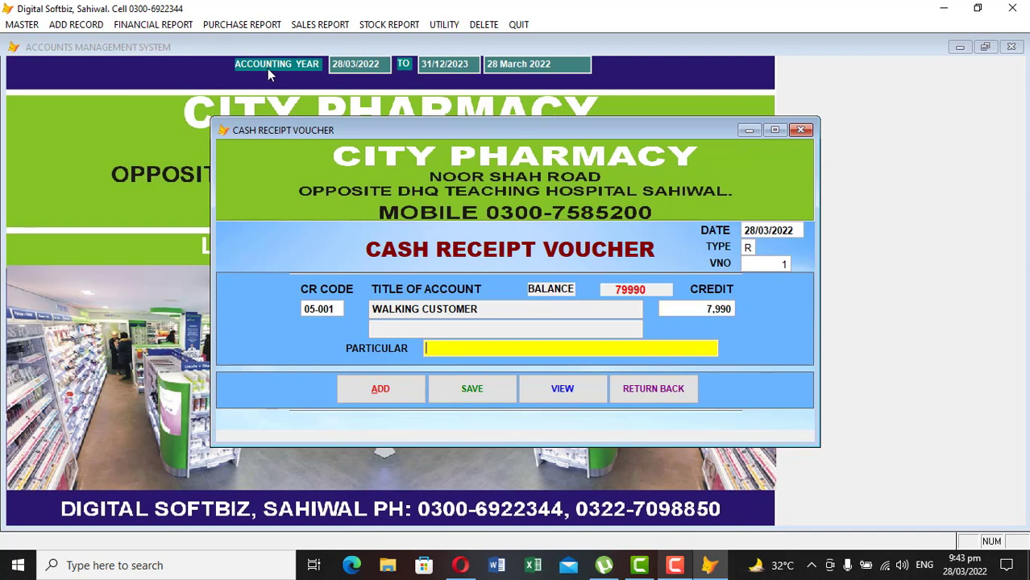
pyautogui.click(677, 309)
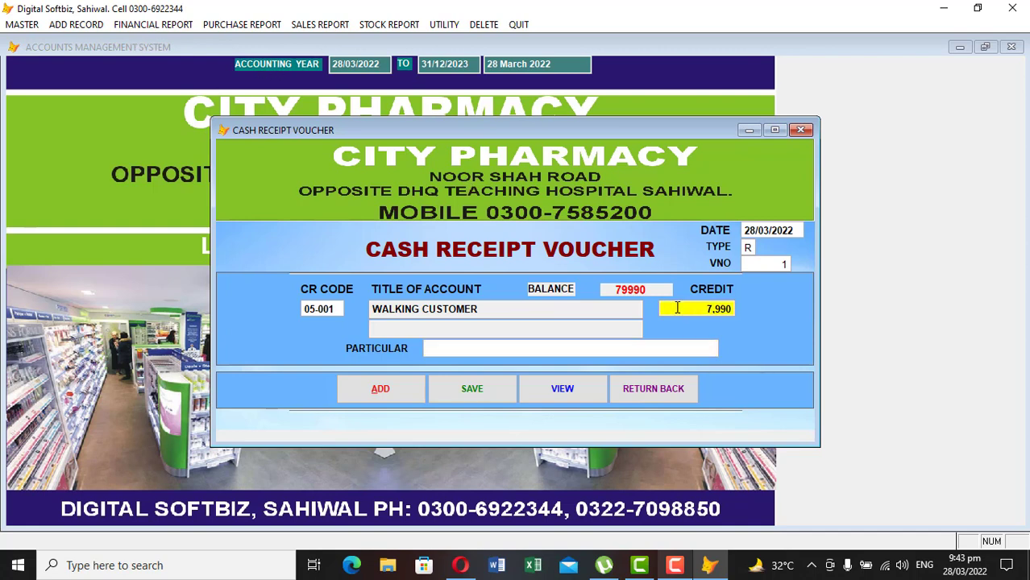
pyautogui.write('79,990')
pyautogui.press('Return')
pyautogui.press('Return')
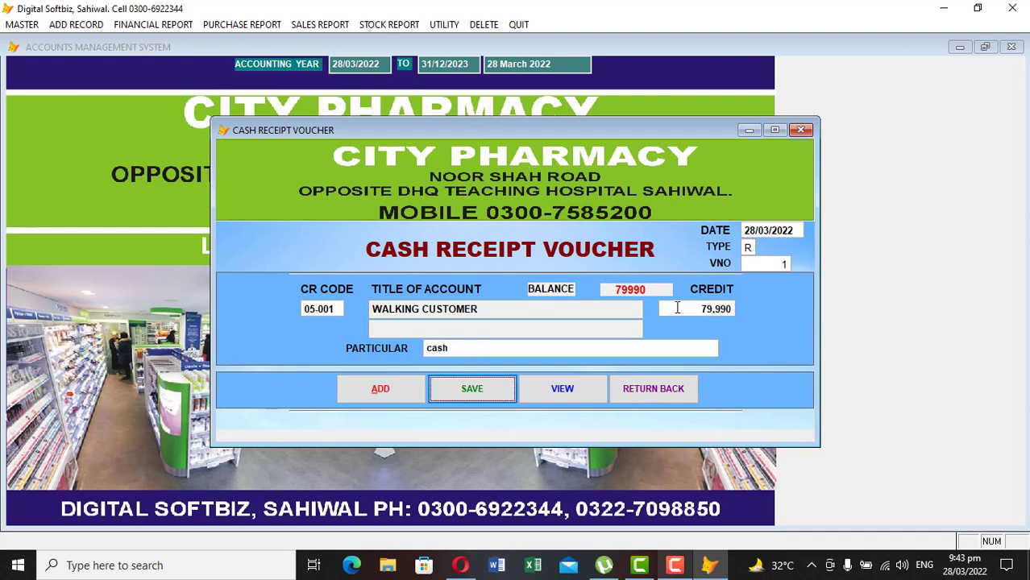
pyautogui.press('Return')
pyautogui.click(652, 389)
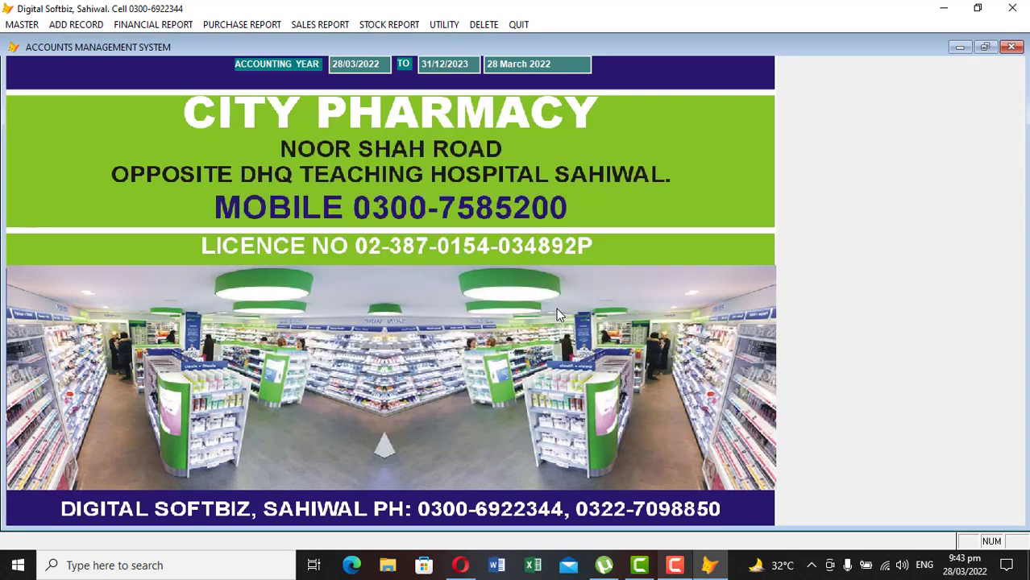
# Preview the cashbook for 28 March 2022 to check the walking customer's cash receipt and the cash balance.
pyautogui.click(188, 25)
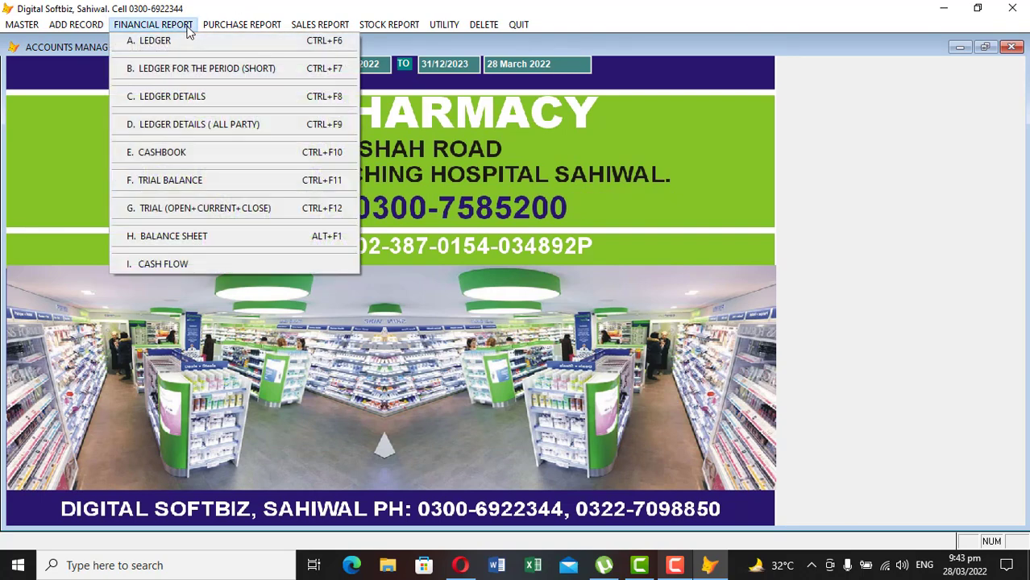
pyautogui.click(189, 154)
pyautogui.press('Return')
pyautogui.press('Return')
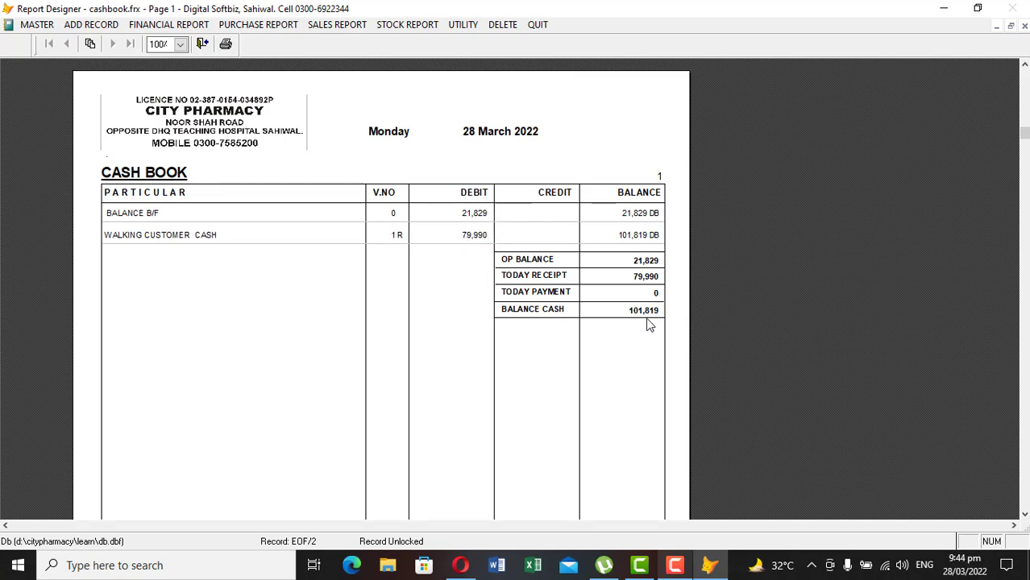
pyautogui.press('Escape')
pyautogui.press('Escape')
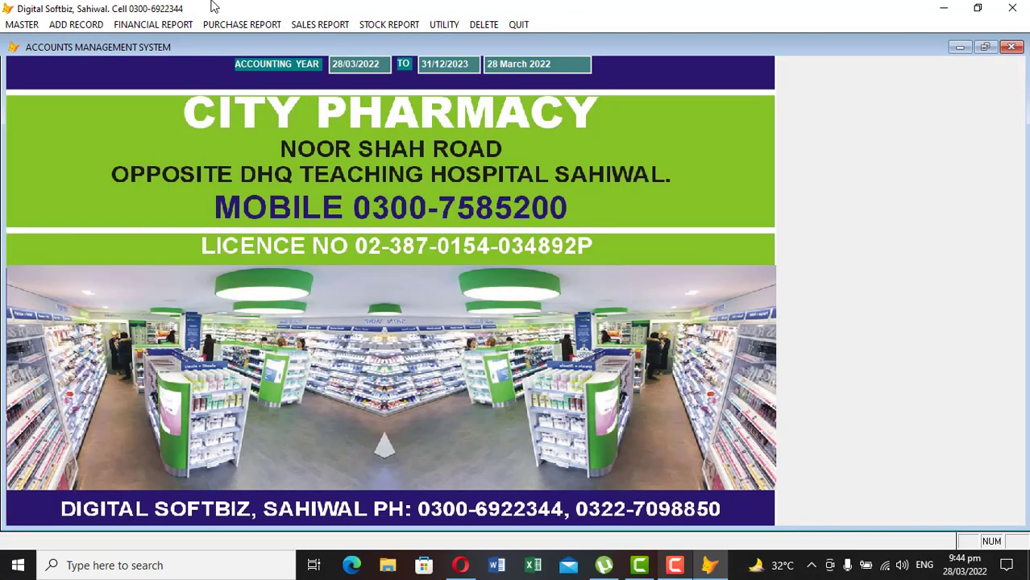
# Preview the overall profit and loss report with start date 28/03/2022 to check the day's item profit, and close it.
pyautogui.click(229, 26)
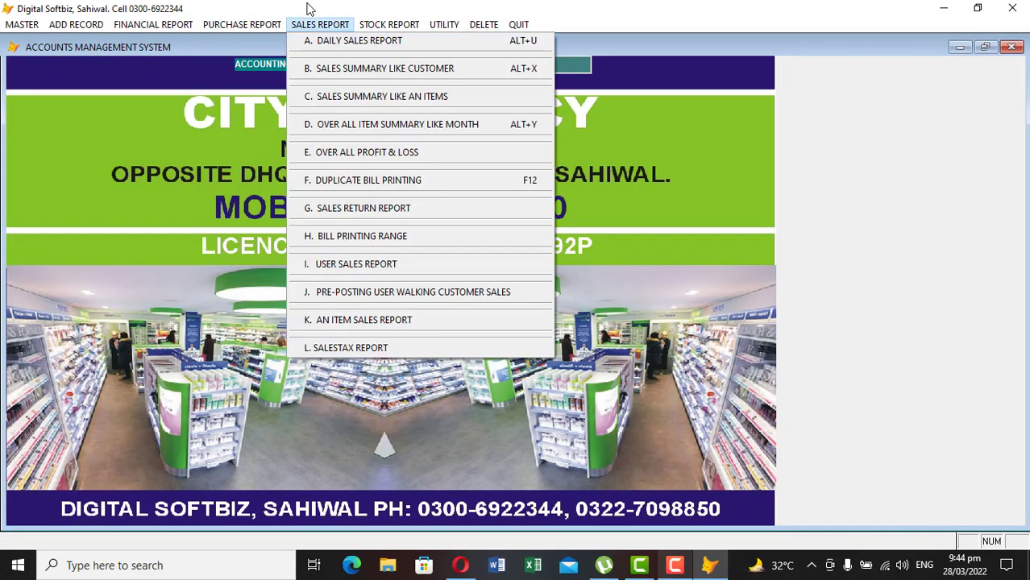
pyautogui.moveTo(307, 21)
pyautogui.moveTo(389, 24)
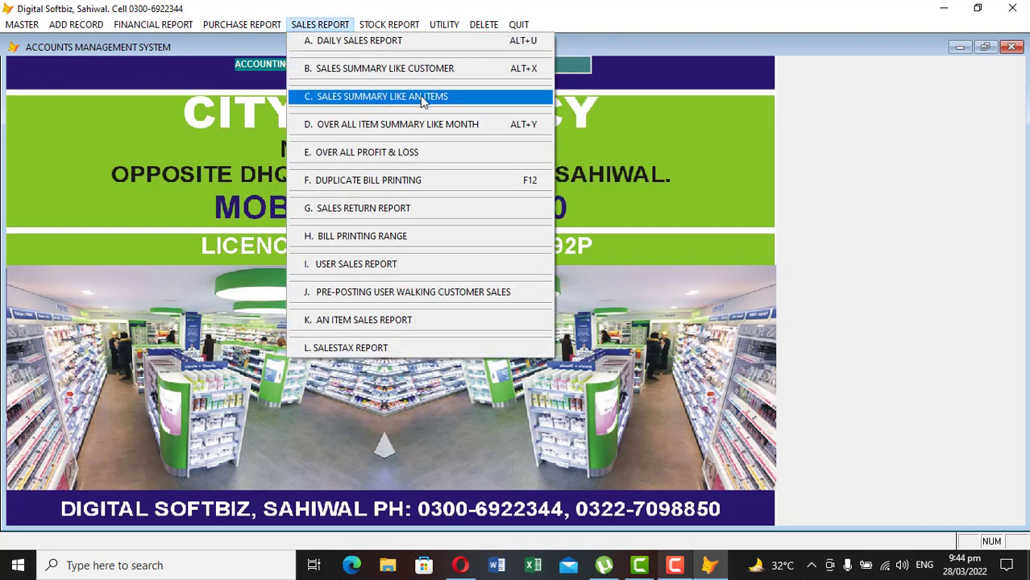
pyautogui.click(408, 153)
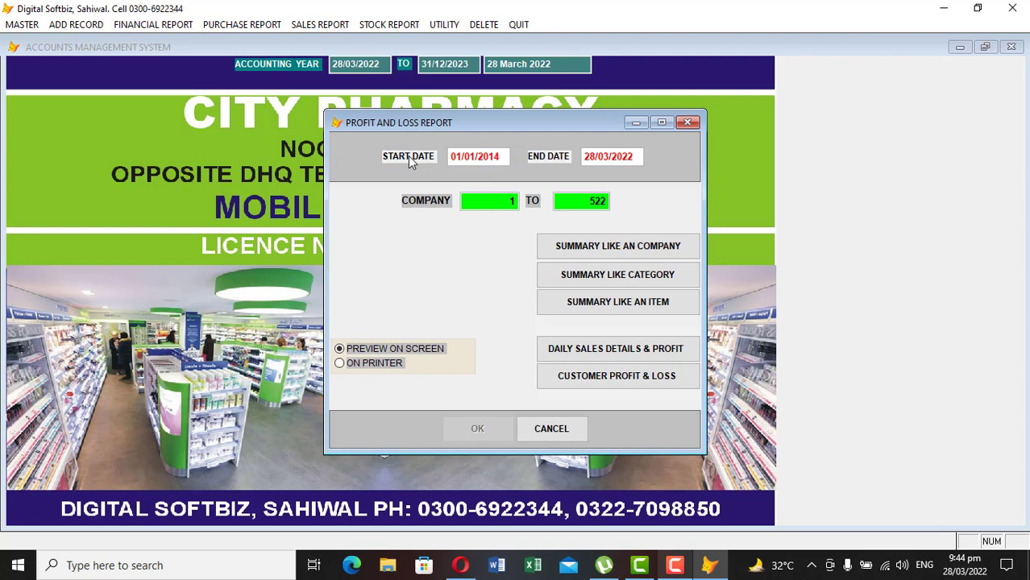
pyautogui.write('8032022')
pyautogui.press('Return')
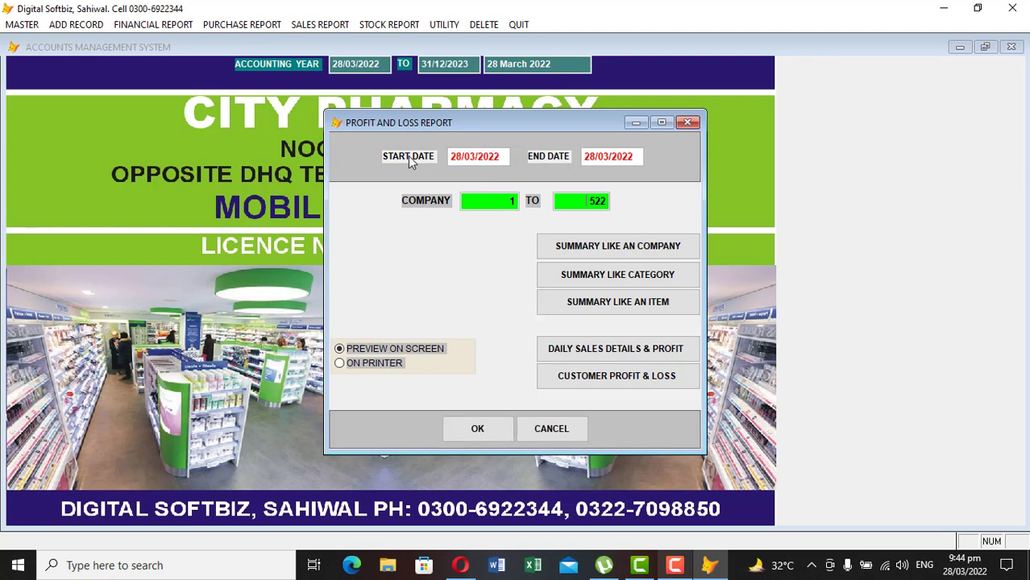
pyautogui.press('Return')
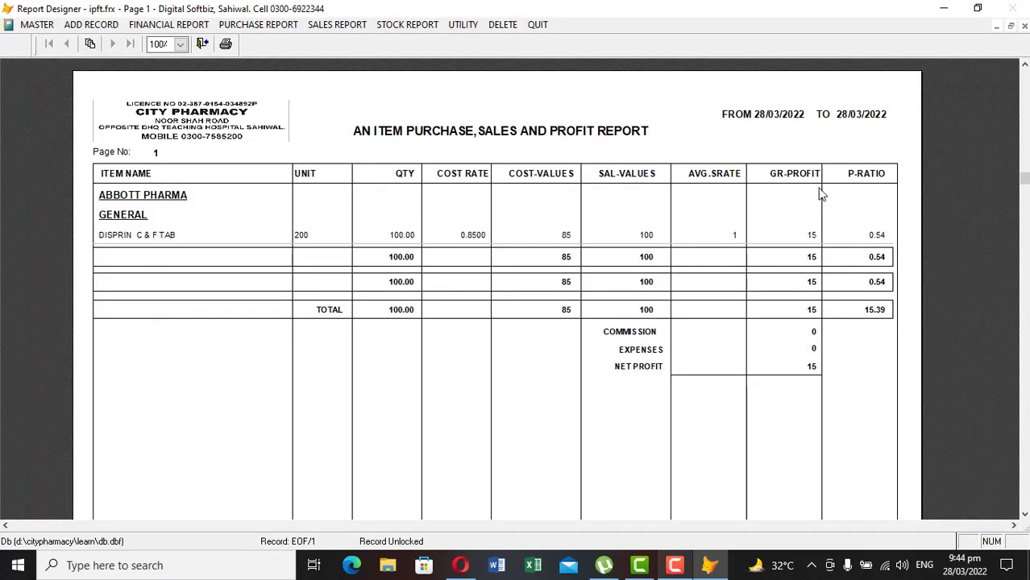
pyautogui.press('Escape')
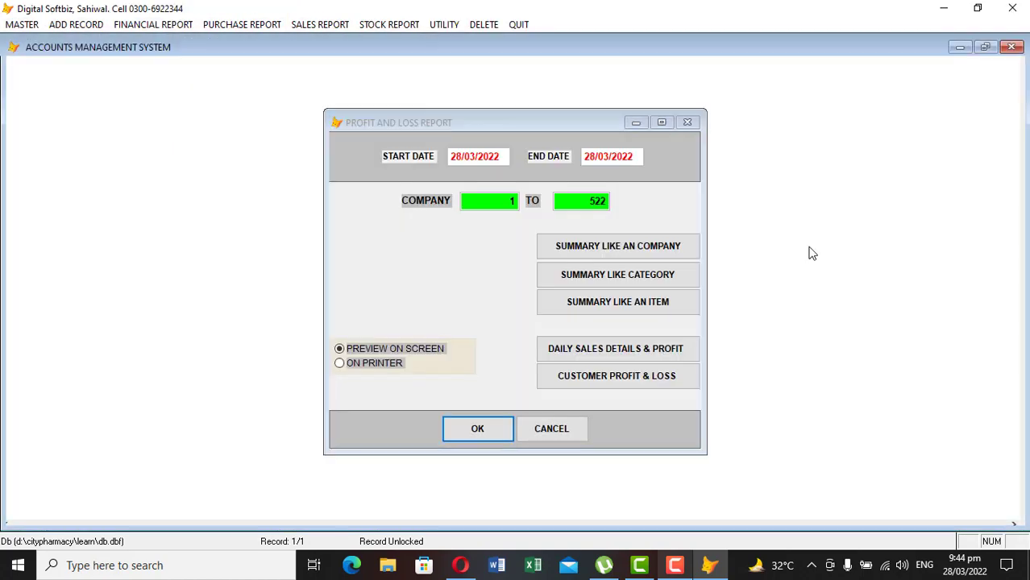
pyautogui.press('Escape')
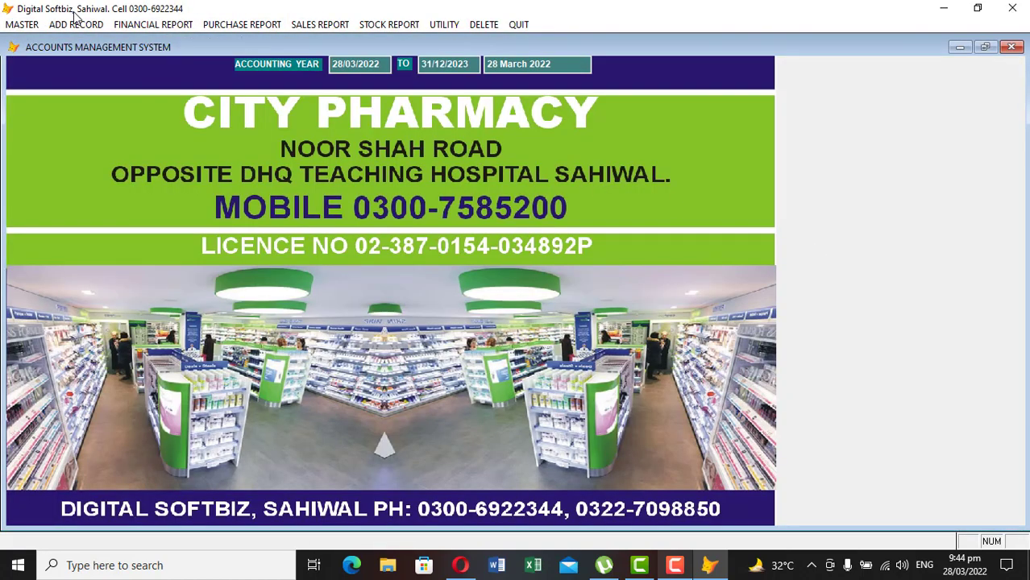